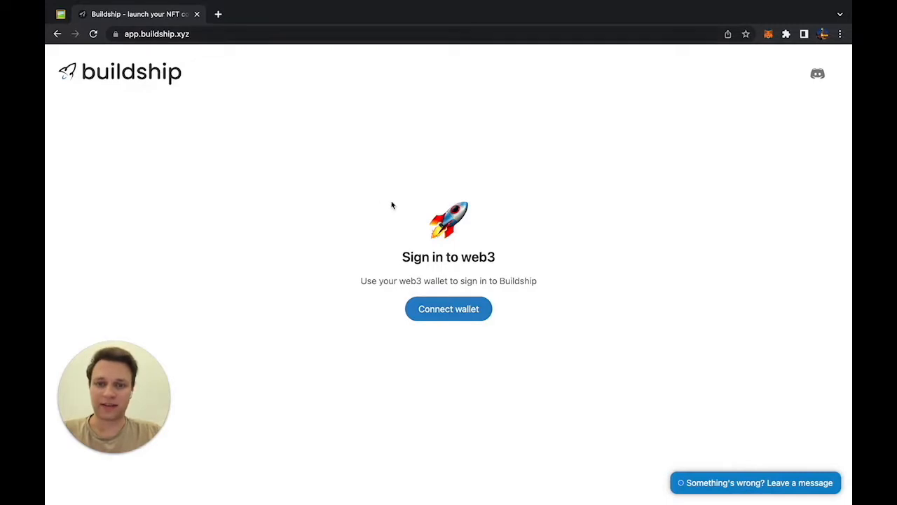
Step: Connect the MetaMask wallet to Buildship and approve the login message signature
left_click(439, 313)
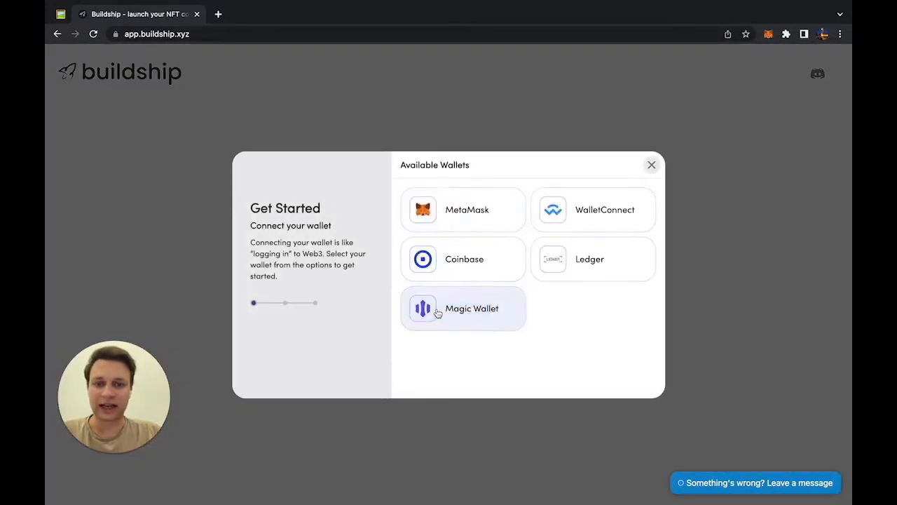
left_click(466, 208)
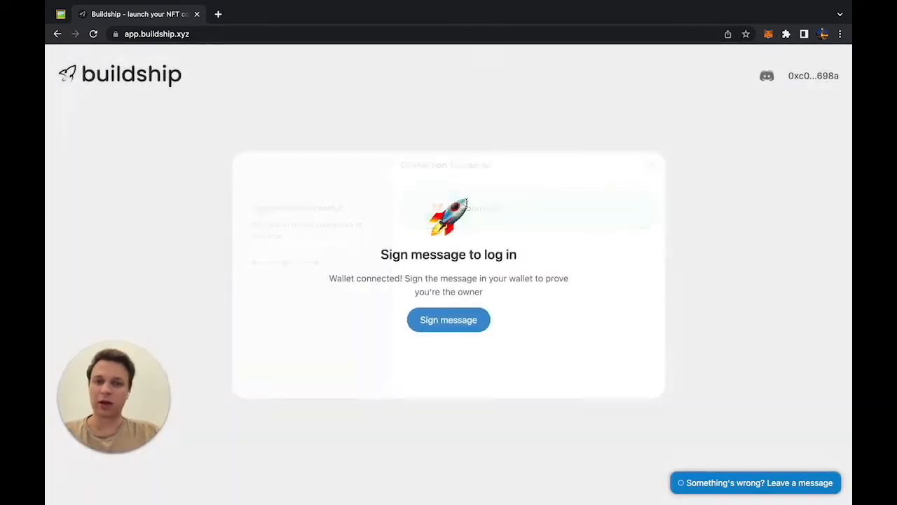
left_click(452, 312)
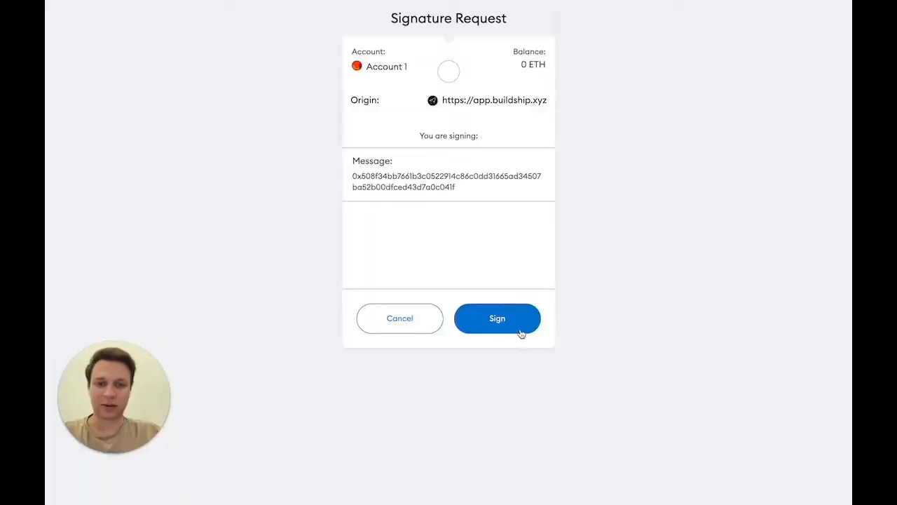
left_click(520, 330)
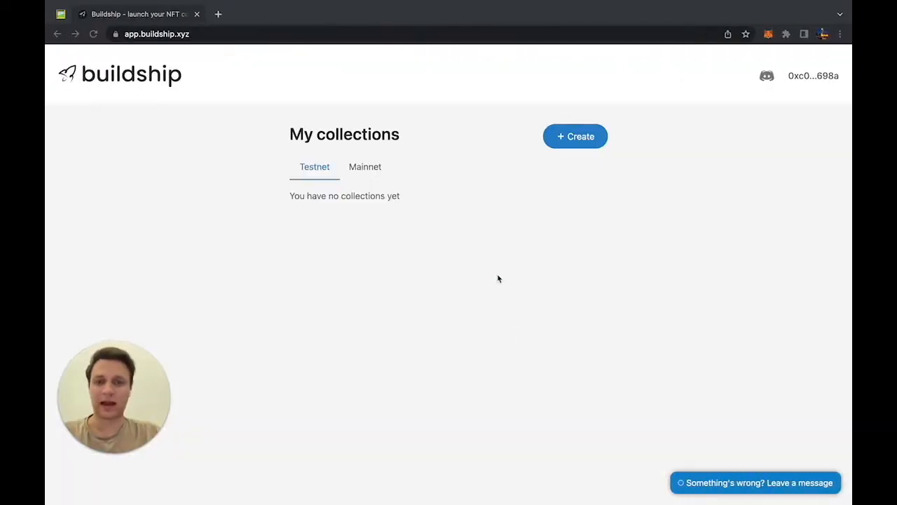
Step: Start a new NFT collection and review the name Coven Guild and symbol GUILD
left_click(582, 139)
scroll(470, 240, "down", 3)
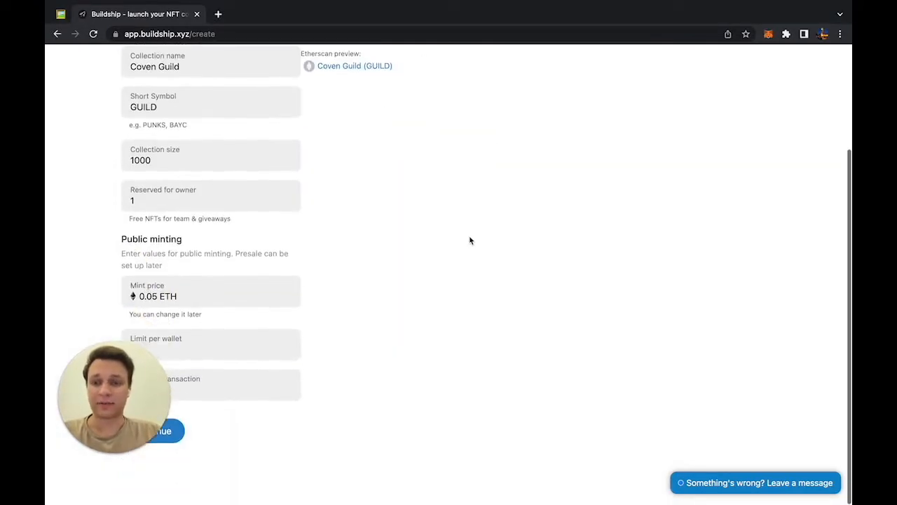
left_click_drag(147, 374, 816, 369)
left_click(546, 340)
scroll(545, 341, "up", 3)
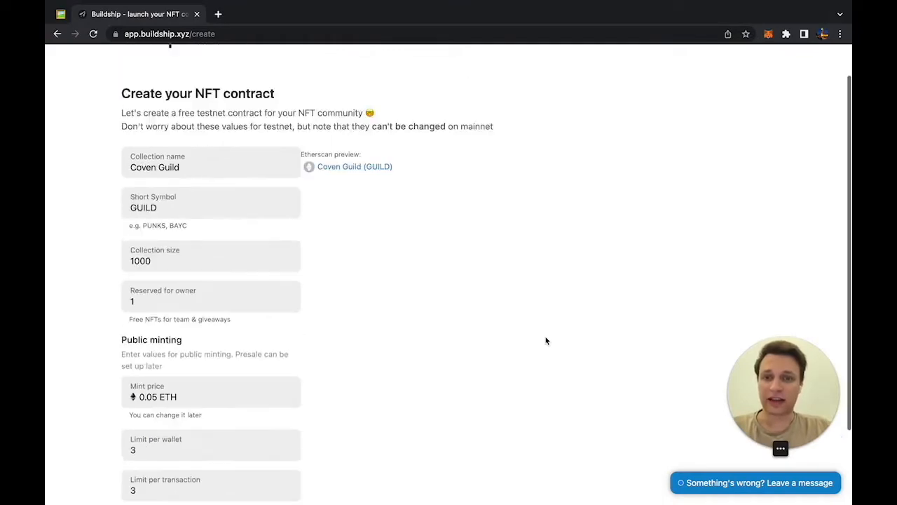
scroll(190, 225, "down", 1)
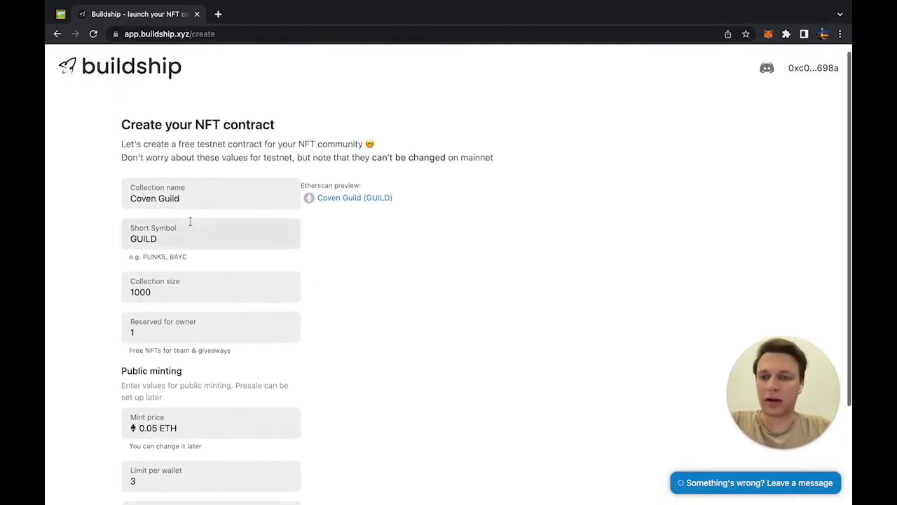
triple_click(186, 198)
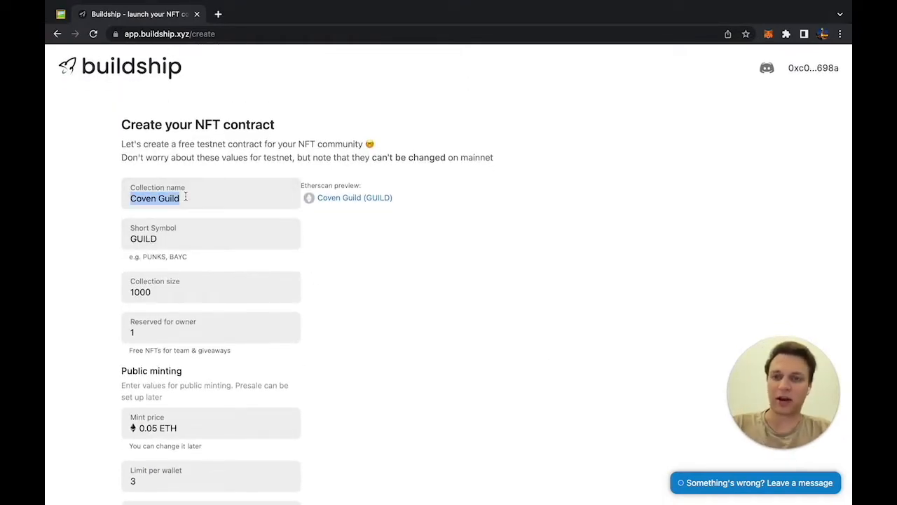
double_click(204, 239)
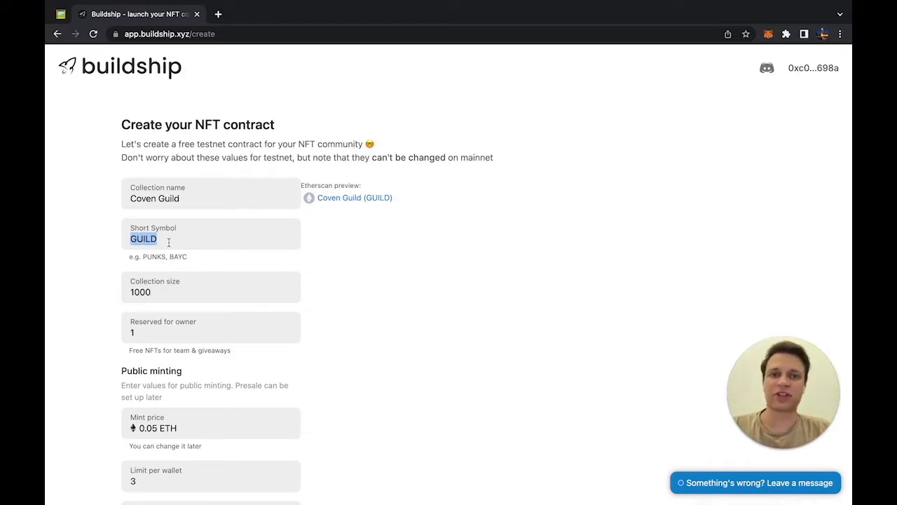
Step: Keep the 1000-item collection size and change Reserved for owner to 10
scroll(171, 238, "down", 1)
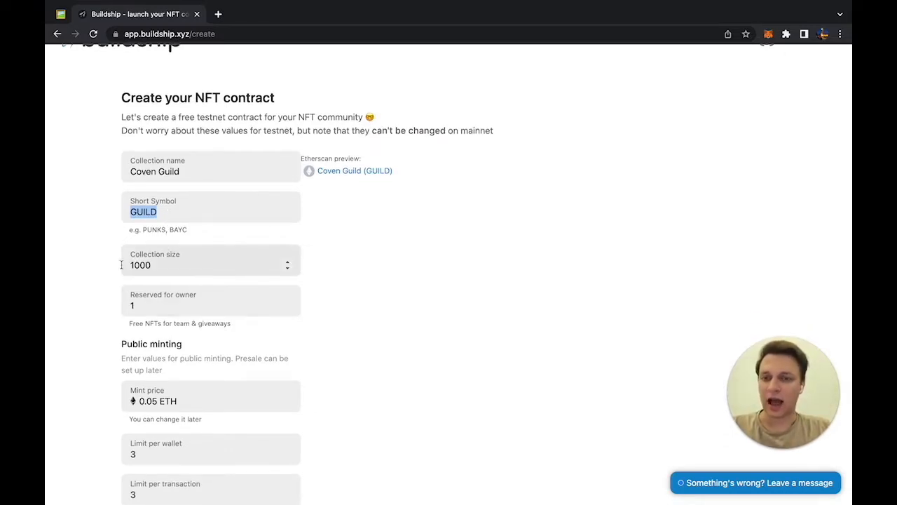
scroll(120, 265, "down", 1)
left_click(126, 248)
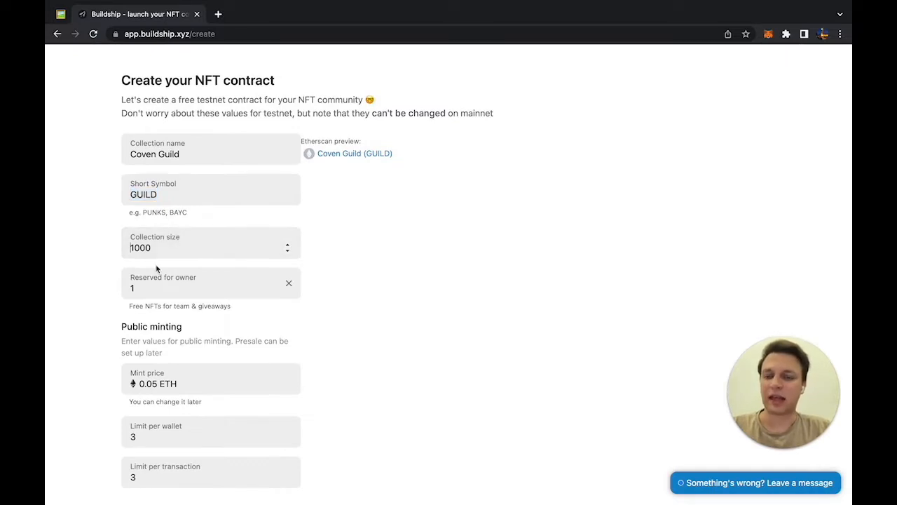
scroll(157, 269, "down", 1)
left_click(156, 267)
type("0")
left_click(80, 279)
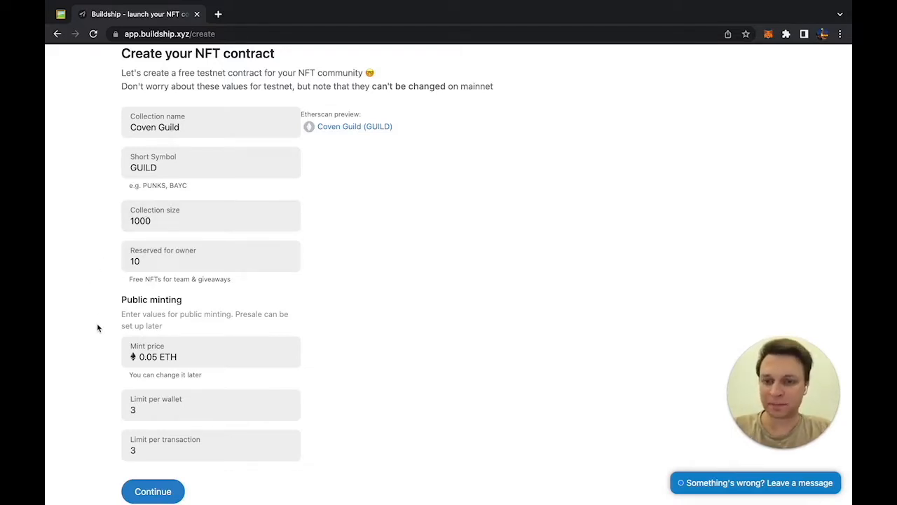
scroll(99, 326, "down", 2)
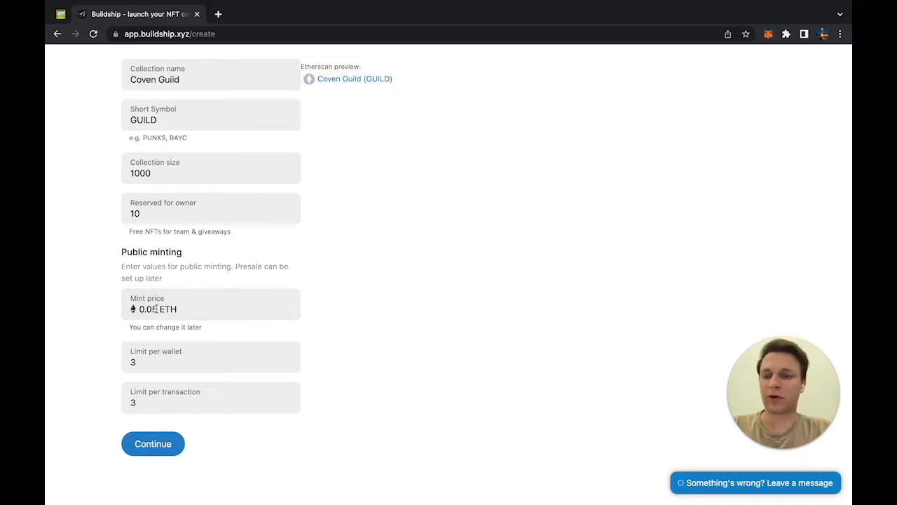
Step: Keep the 0.05 ETH price, limit minting to 1 per wallet and 1 per transaction, and continue
left_click(156, 309)
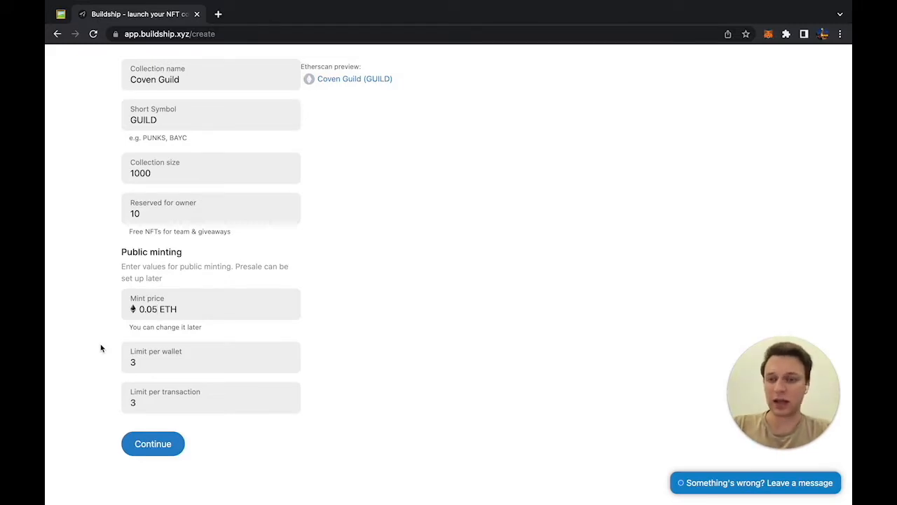
left_click(135, 361)
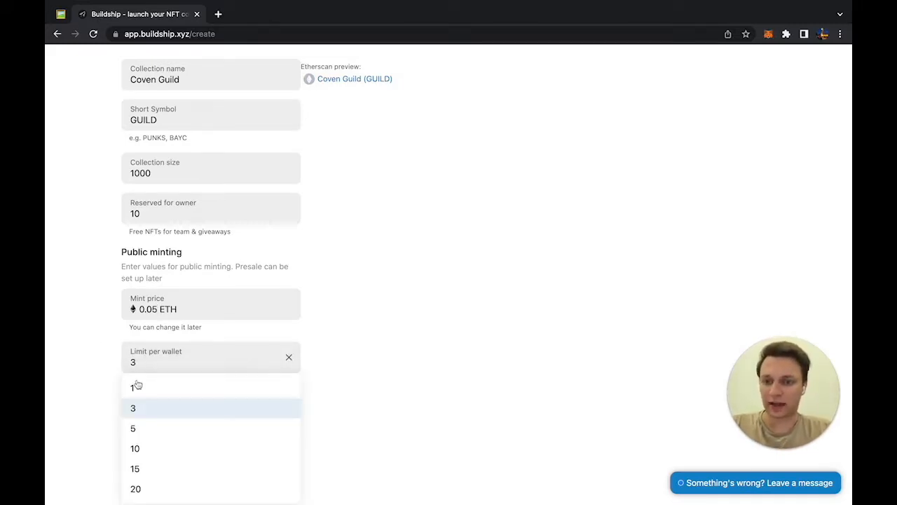
left_click(136, 386)
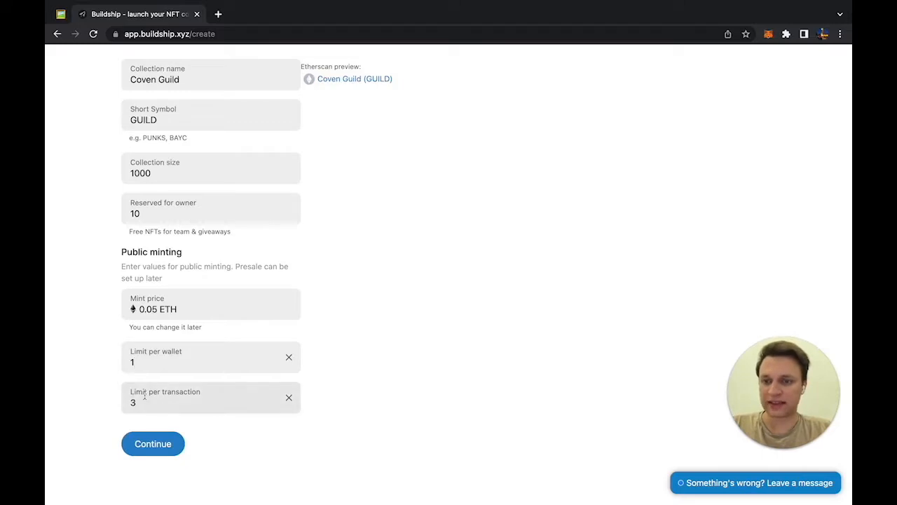
left_click(144, 397)
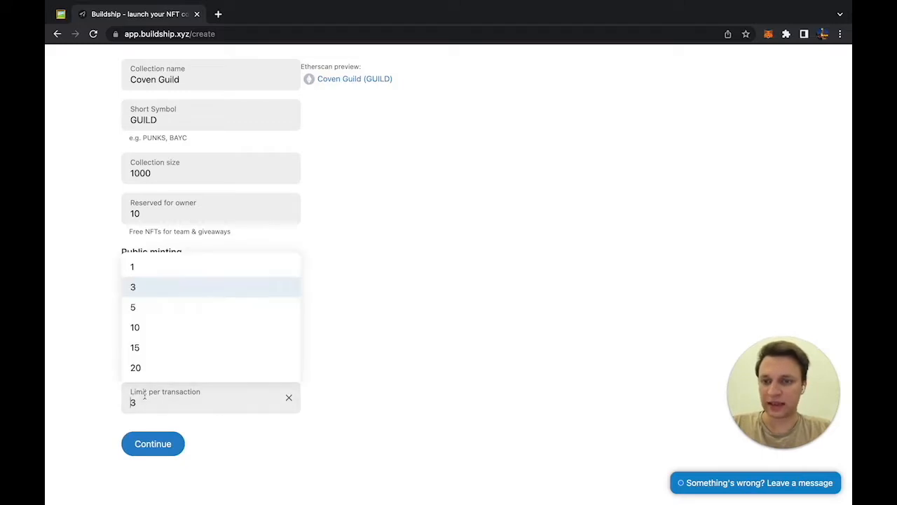
left_click(147, 269)
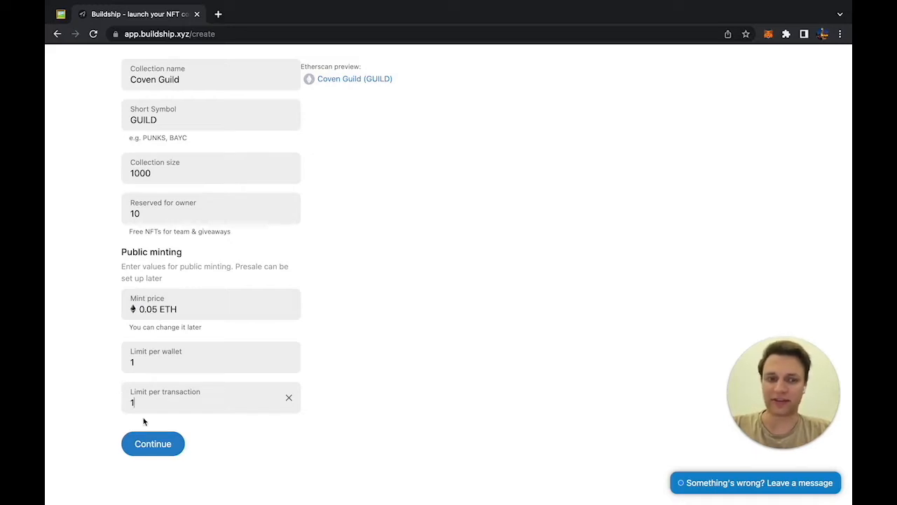
left_click(159, 442)
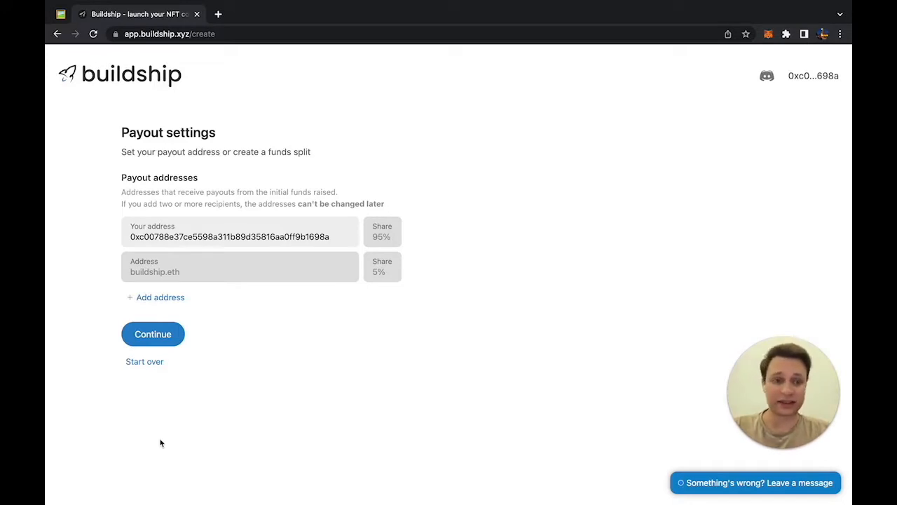
Step: Add a second payout recipient pasted from clipboard history with a 10% share
left_click(160, 298)
left_click(339, 293)
type("gi")
key("BackSpace")
key("BackSpace")
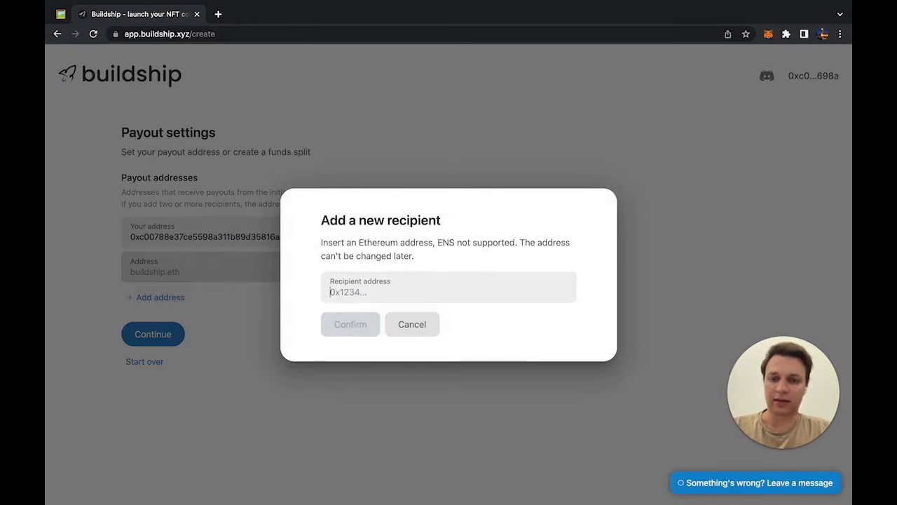
key("super+shift+v")
key("Down")
key("Down")
key("Return")
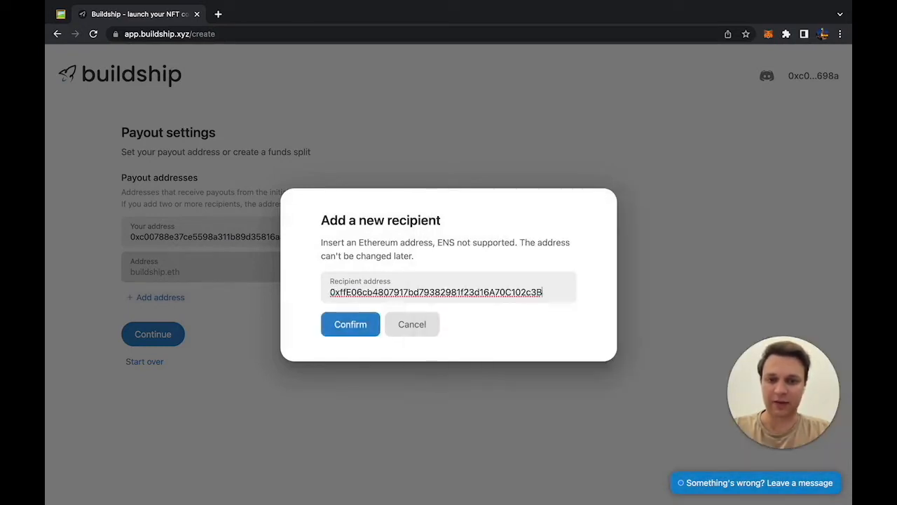
left_click(341, 324)
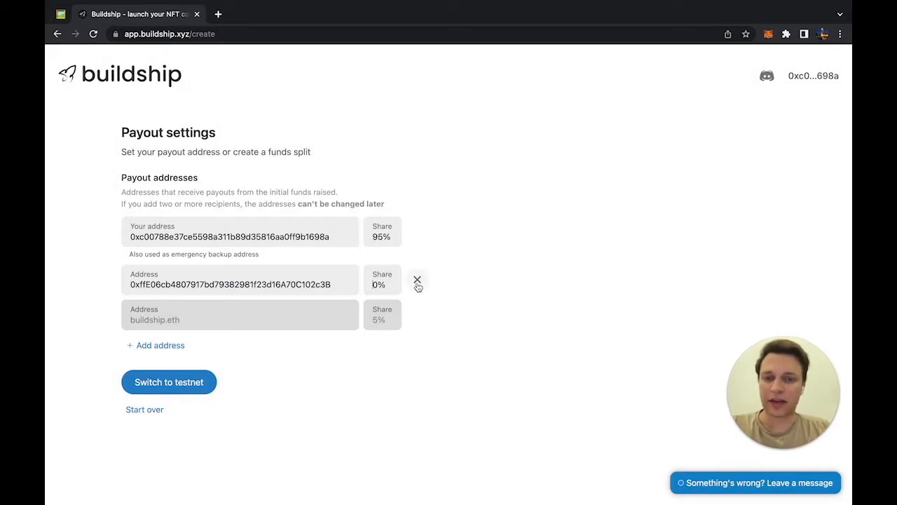
left_click(379, 284)
type("10")
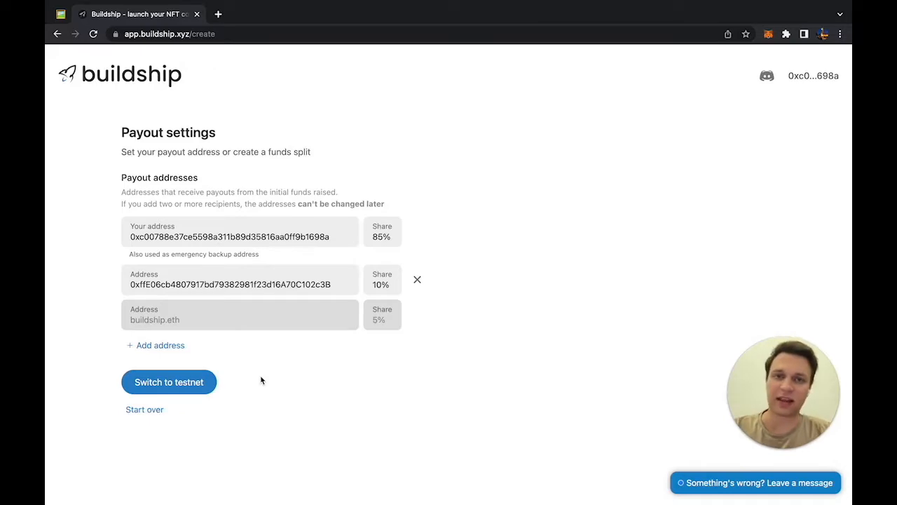
Step: Switch the wallet to the Goerli testnet, attempt the split, and open the faucet
left_click(194, 382)
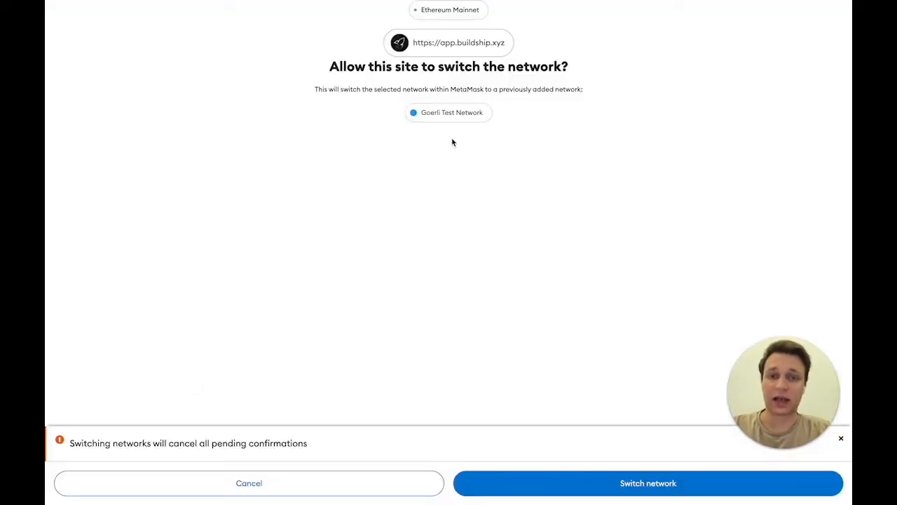
left_click(537, 478)
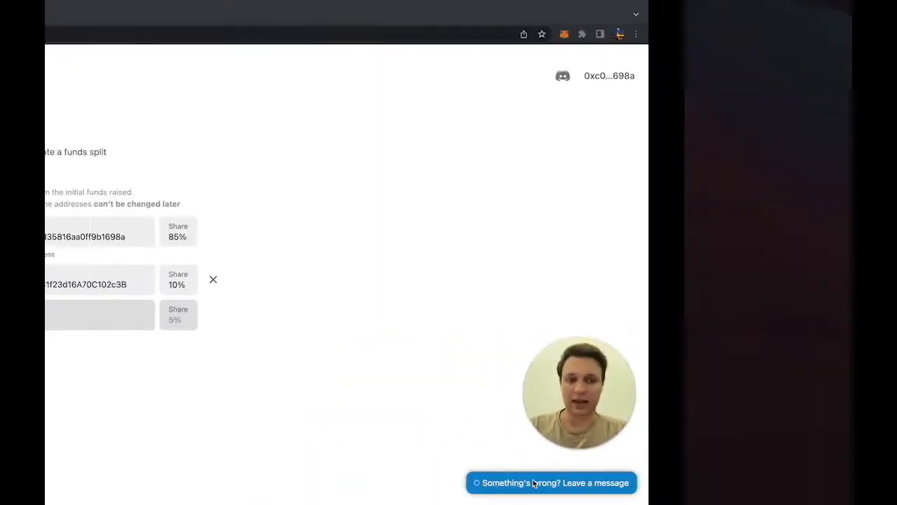
left_click(188, 382)
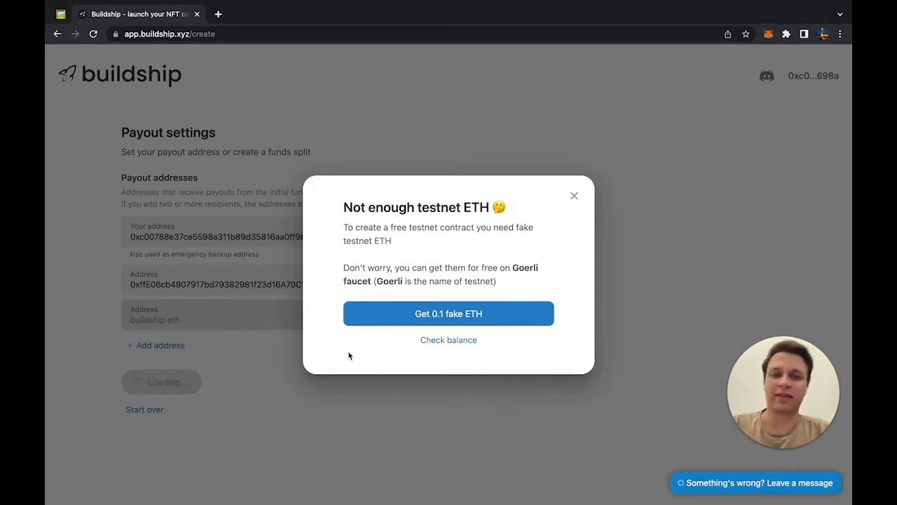
left_click(430, 318)
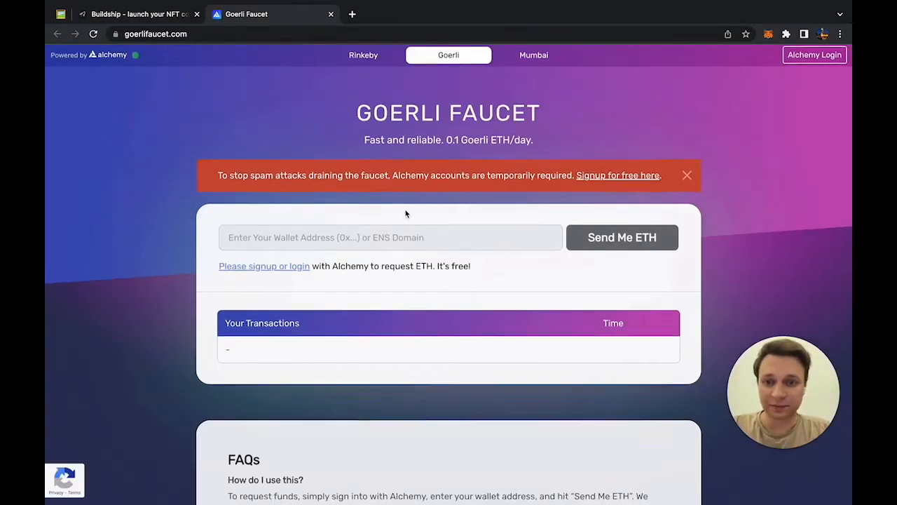
Step: Look over the Goerli Faucet page, then dismiss Buildship's not-enough-testnet-ETH notice
scroll(406, 214, "down", 1)
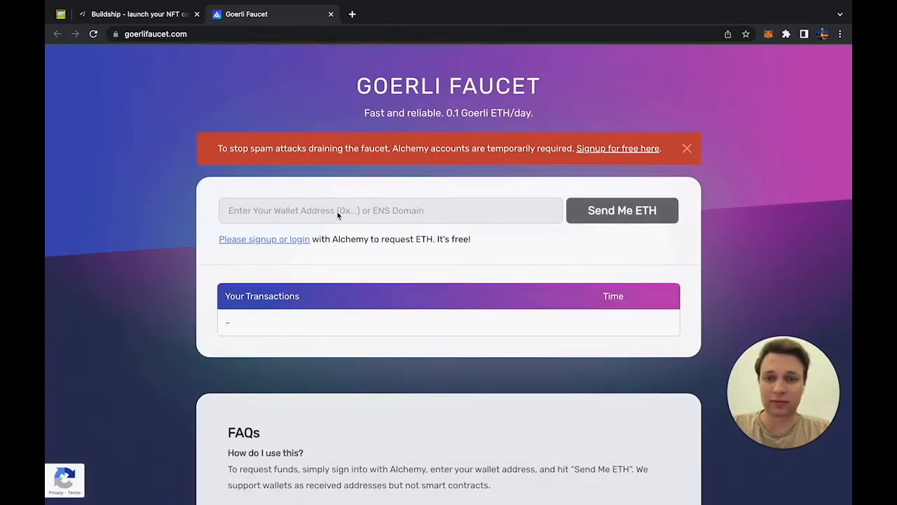
scroll(629, 200, "up", 1)
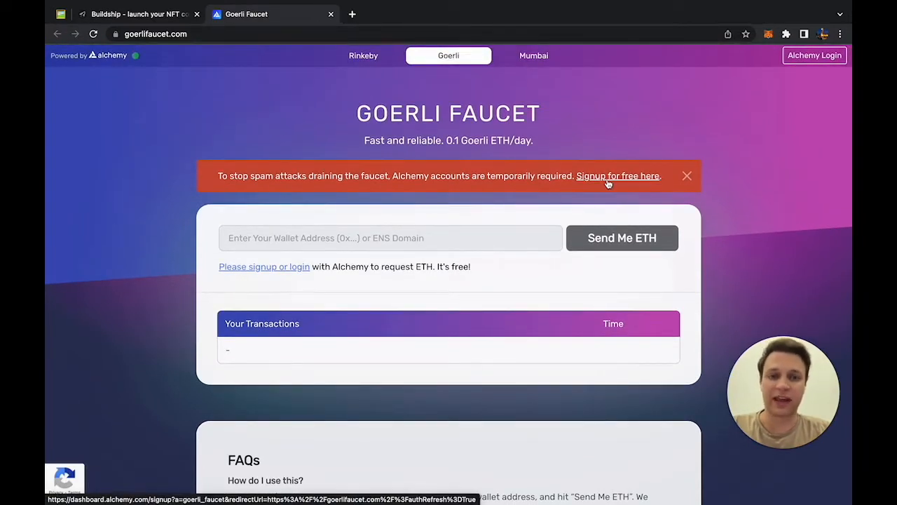
left_click(608, 180)
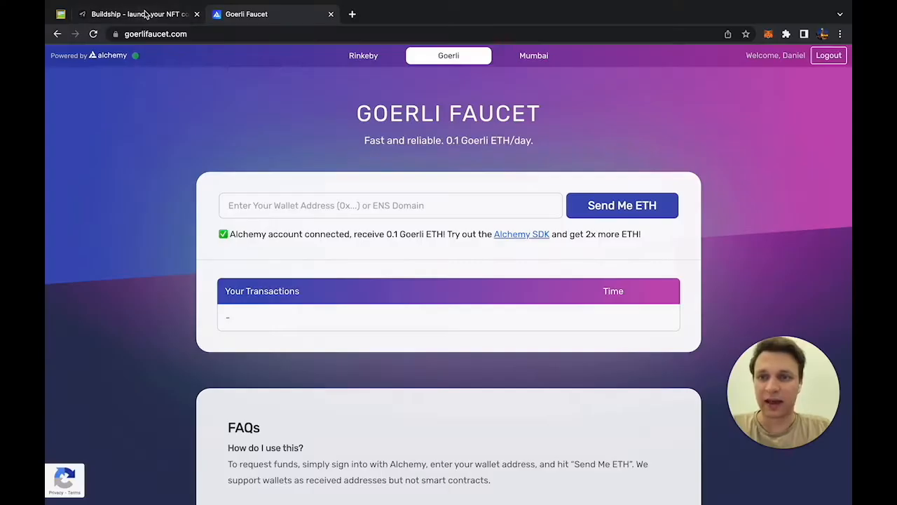
left_click(146, 14)
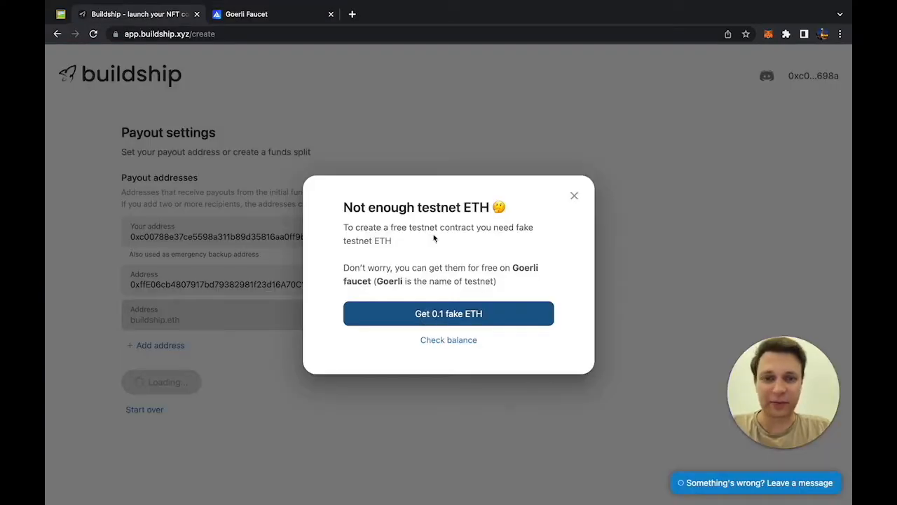
left_click(575, 194)
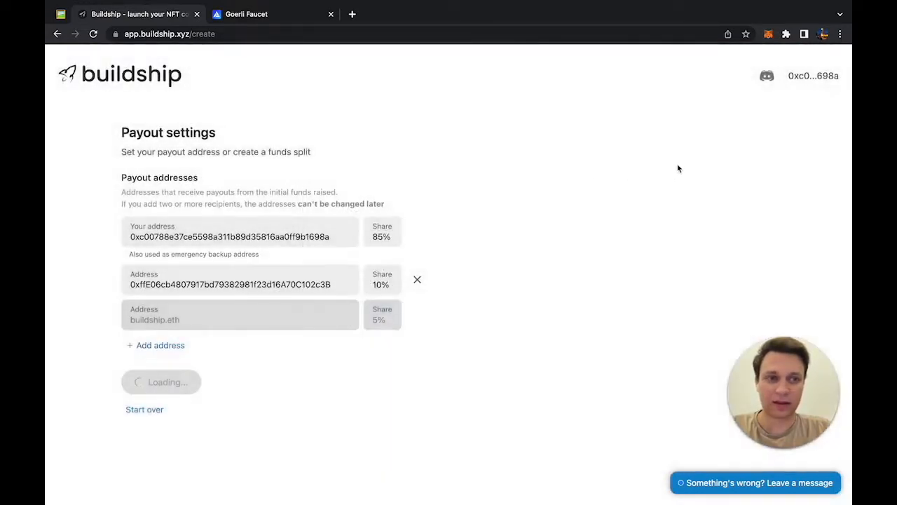
Step: Copy the MetaMask wallet address and request 0.1 Goerli ETH for it on the faucet
left_click(768, 34)
left_click(673, 106)
left_click(517, 136)
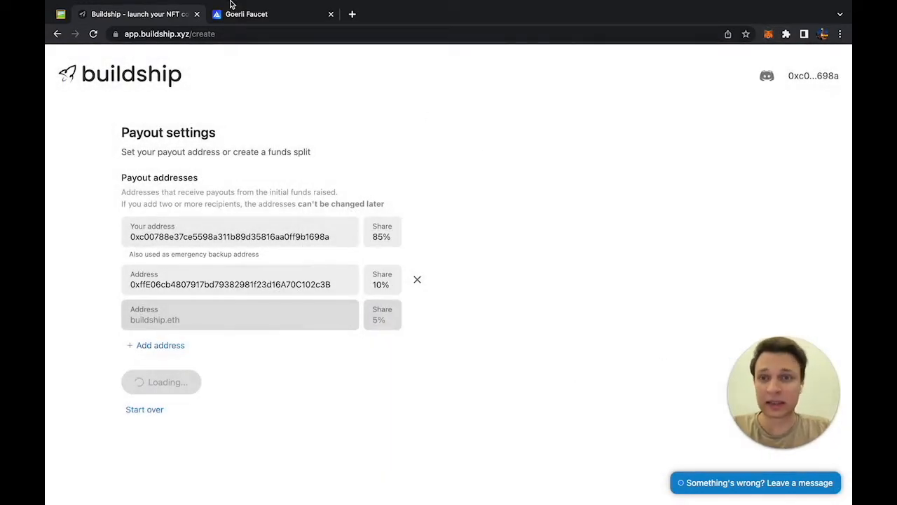
left_click(232, 7)
left_click(337, 205)
key("ctrl+v")
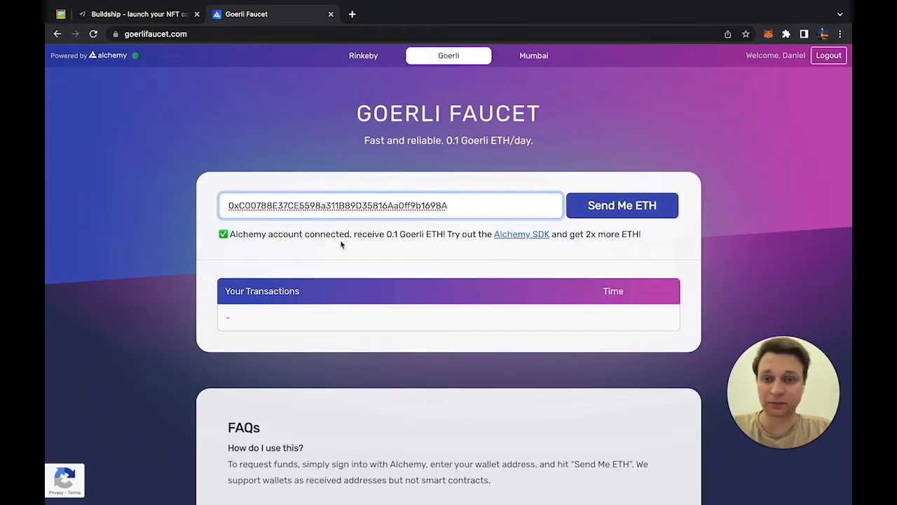
left_click(612, 210)
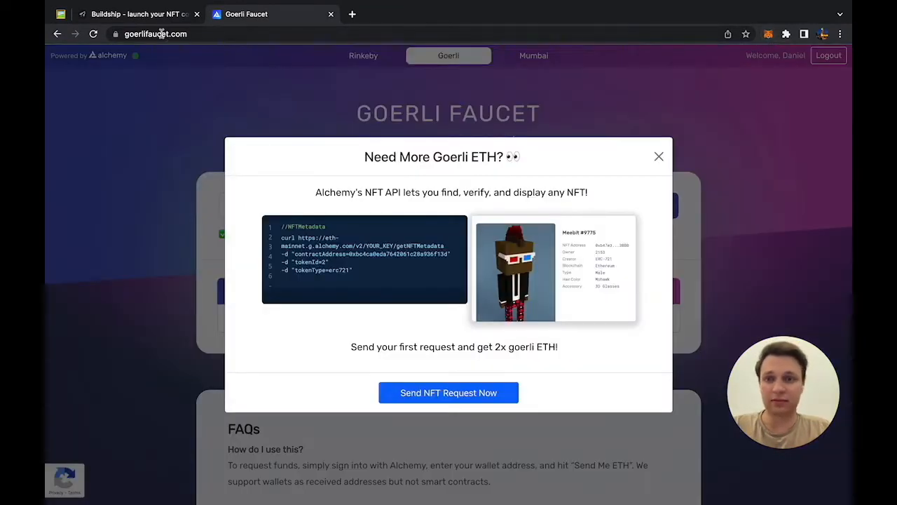
Step: Back on Buildship, check the wallet balance and reload the payout page
left_click(140, 14)
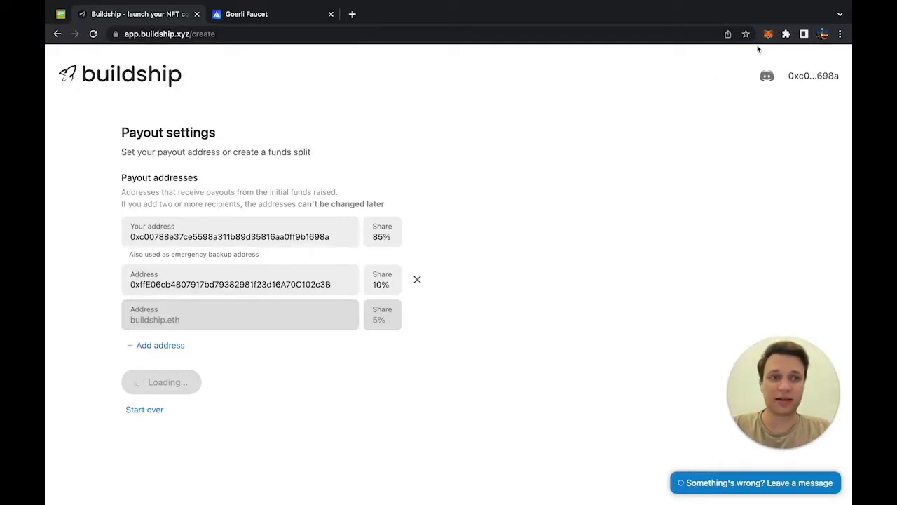
left_click(768, 33)
left_click(768, 33)
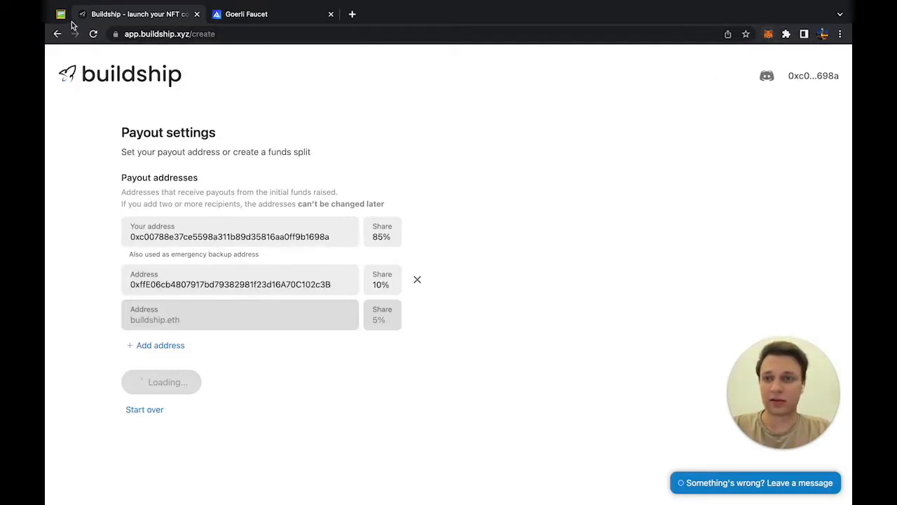
left_click(94, 33)
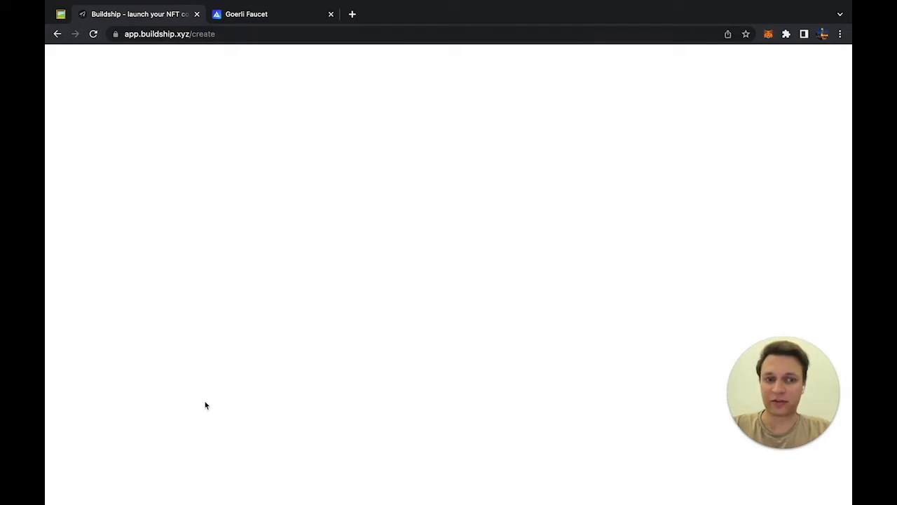
Step: Continue to payouts and add a second recipient address pasted from clipboard history
scroll(205, 405, "down", 2)
left_click(153, 423)
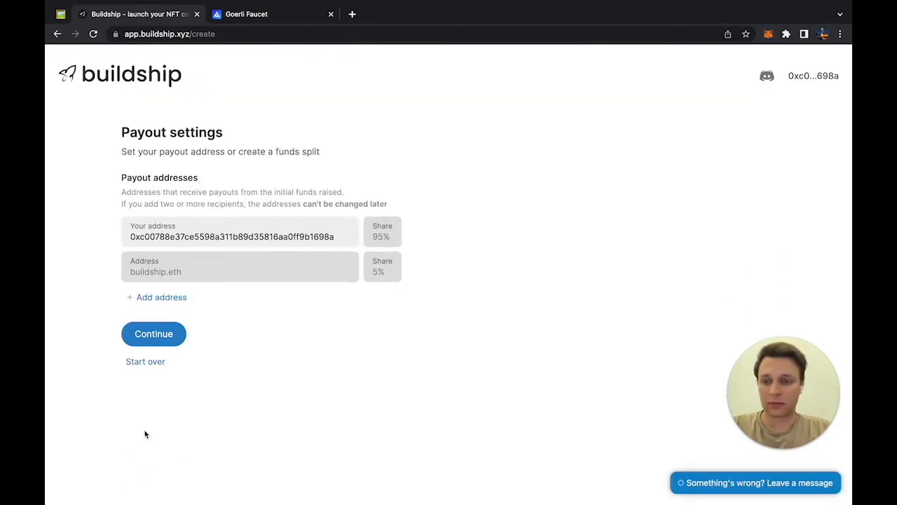
left_click(162, 297)
left_click(353, 285)
key("alt+space")
key("Down")
key("Down")
key("Return")
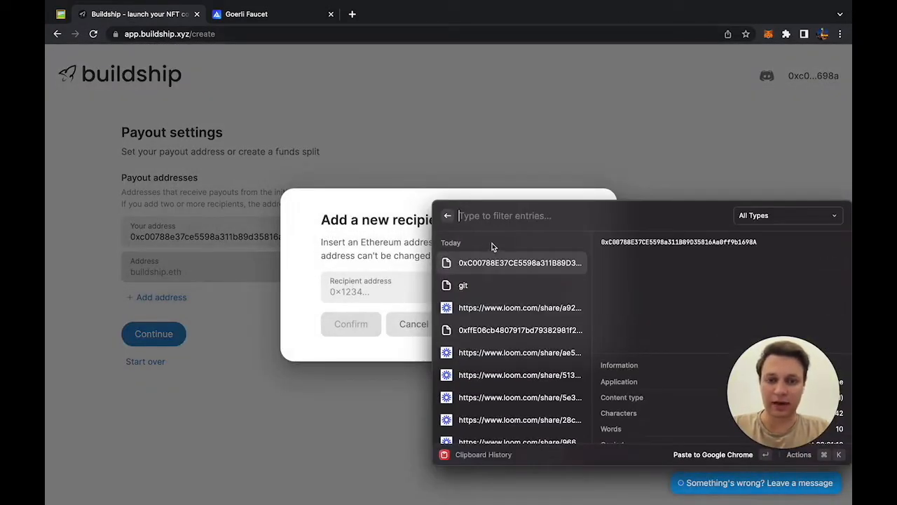
scroll(477, 372, "down", 3)
type("0x")
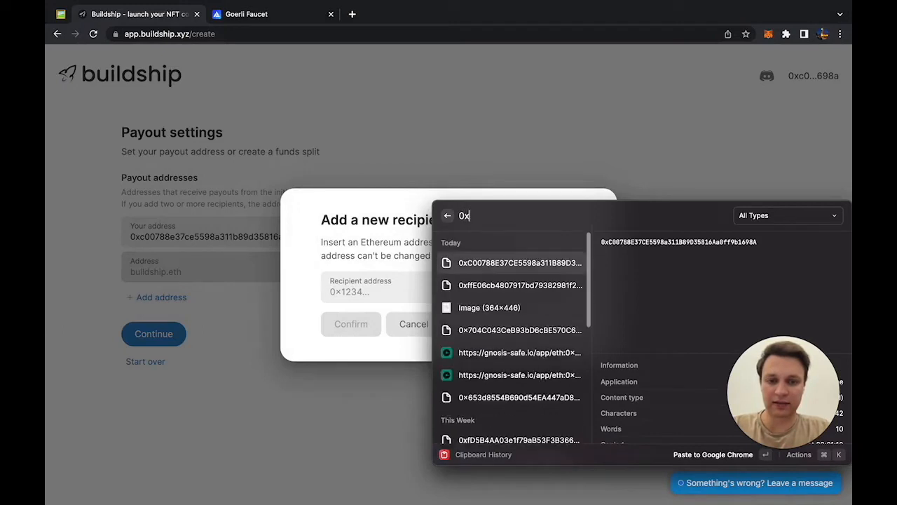
double_click(489, 284)
left_click(344, 326)
Step: Give the recipient a 10% share for an 85/10/5 split and confirm creating the split
left_click(374, 284)
type("10")
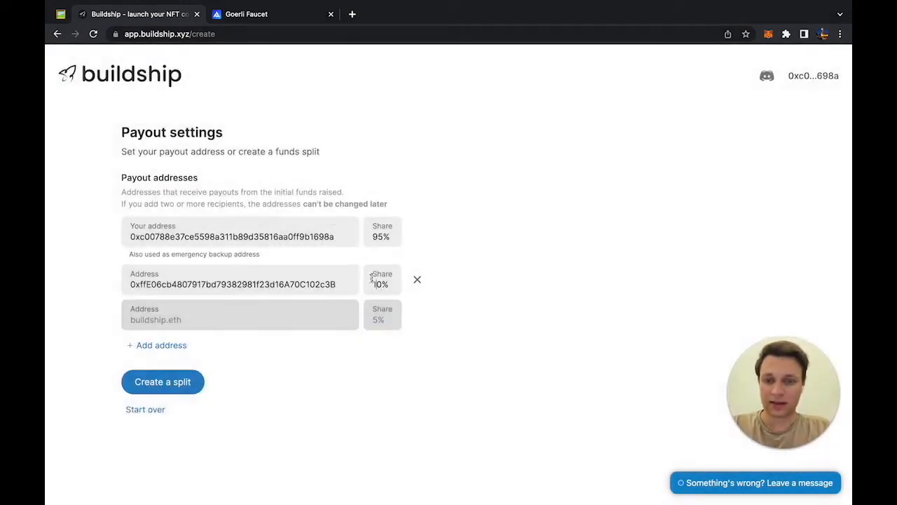
left_click(184, 382)
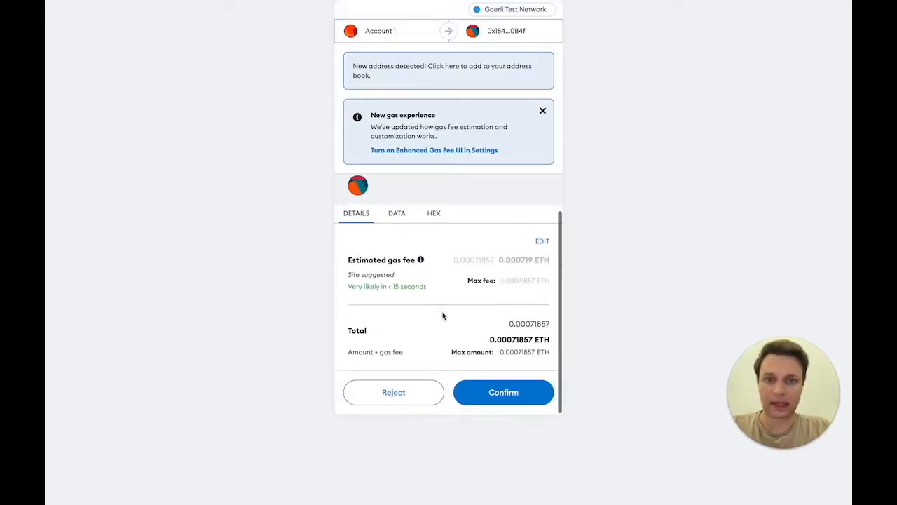
left_click(479, 397)
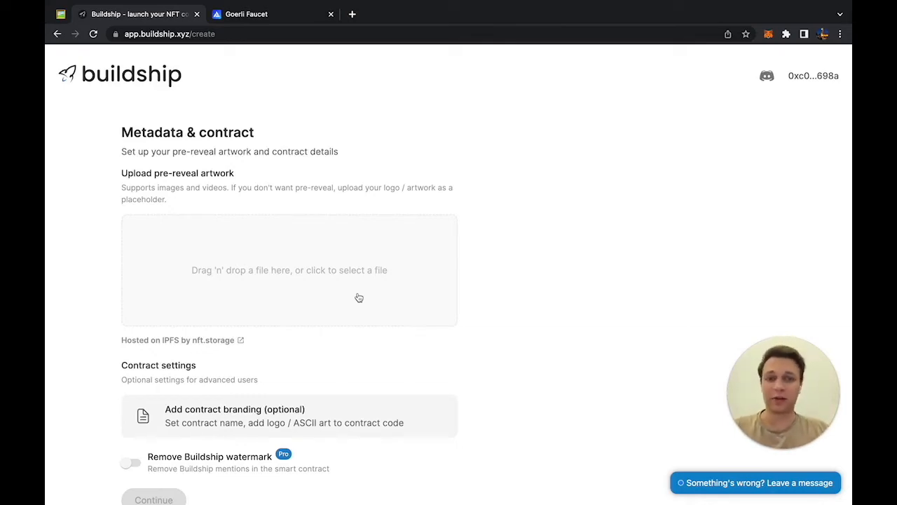
Step: Upload Buildship-icon-squared-white.png from the resourses folder as the pre-reveal artwork
left_click(354, 277)
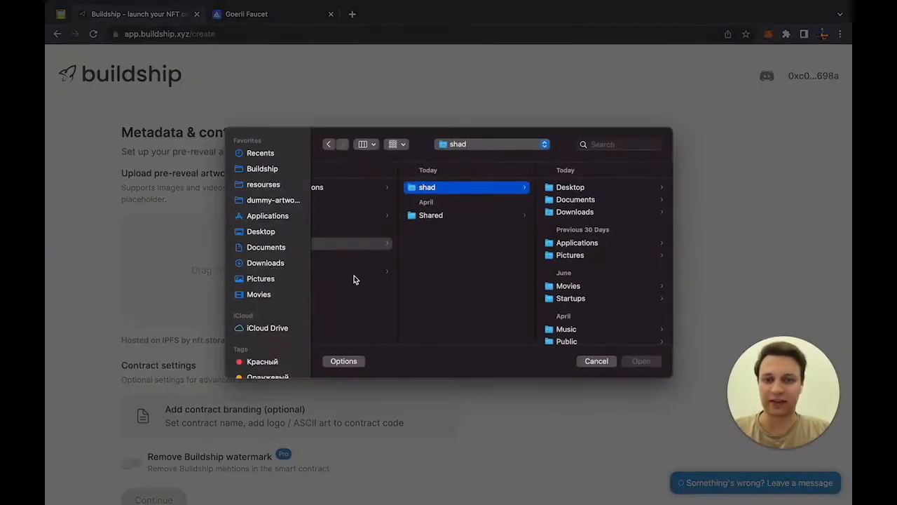
left_click(274, 184)
left_click(375, 201)
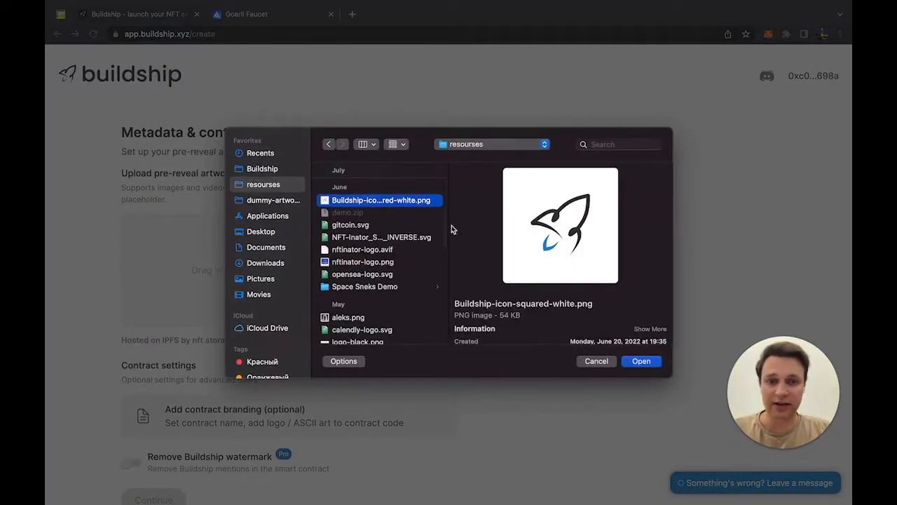
left_click(639, 362)
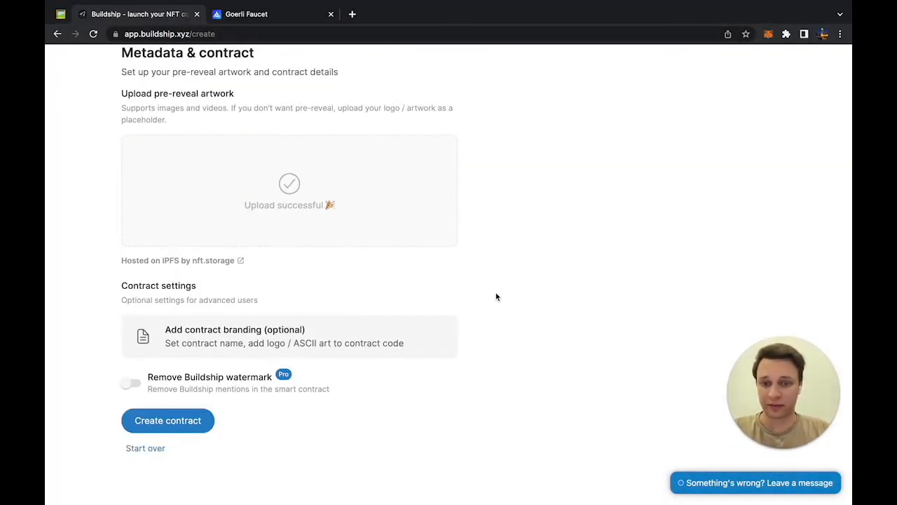
Step: In contract branding, replace the contract name GUILD with CovenGuild and open the ASCII converter
left_click(416, 330)
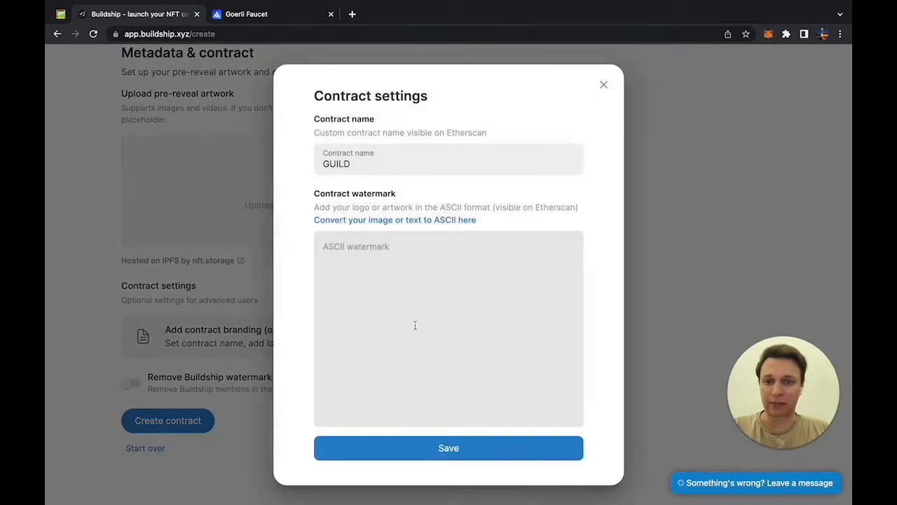
double_click(359, 162)
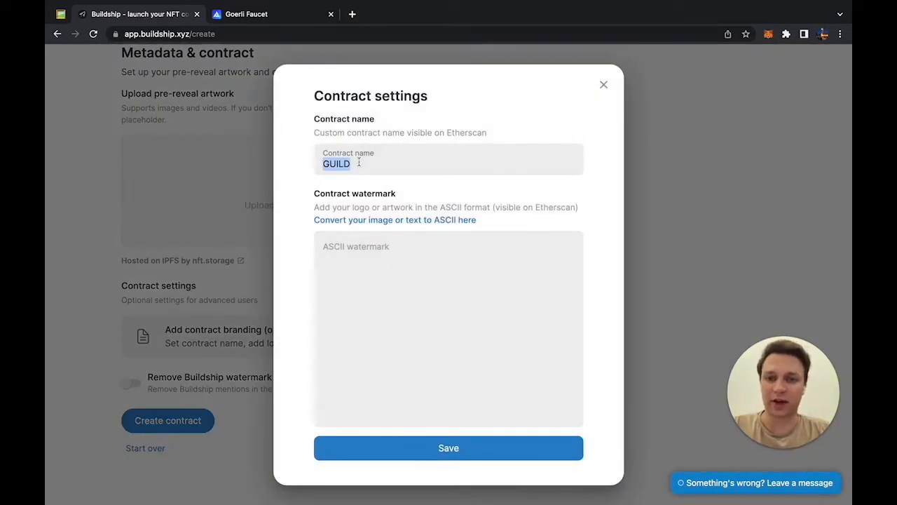
type("CovenGuild")
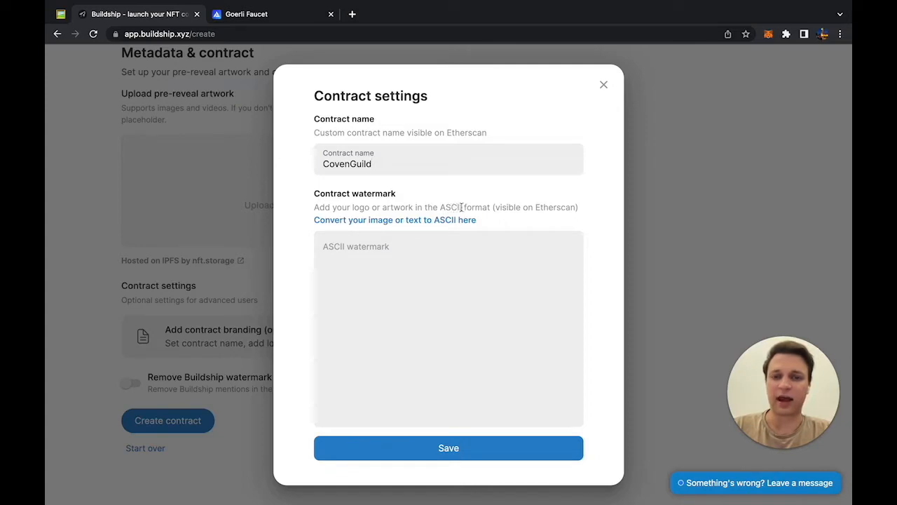
left_click(441, 220)
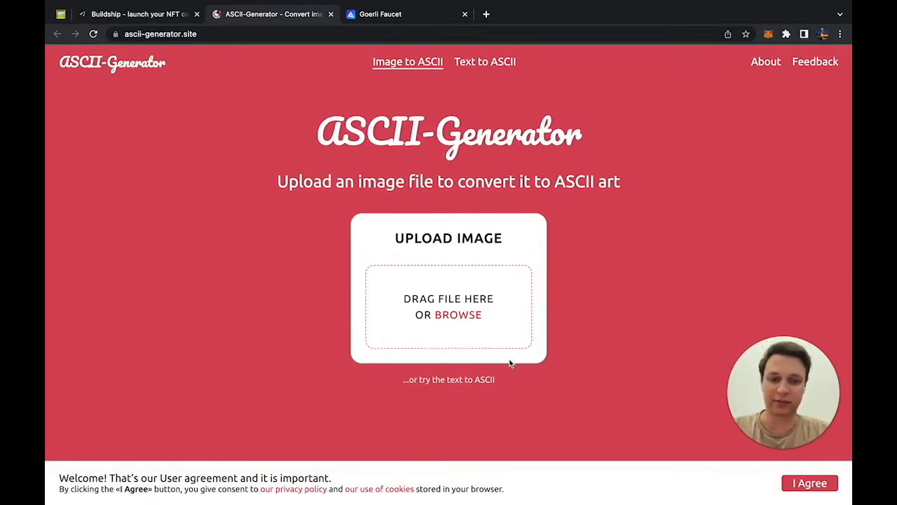
Step: Convert the portrait PNG from resourses into ASCII art and copy the resulting text
left_click(456, 316)
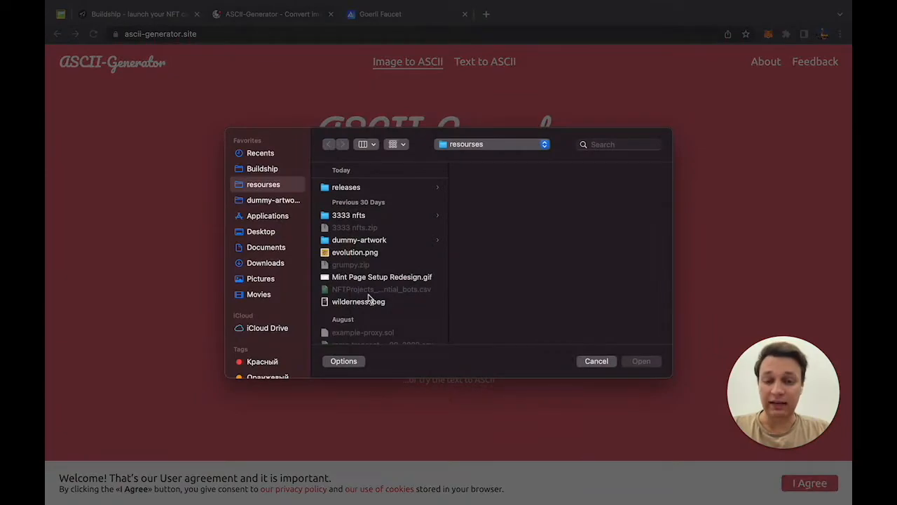
scroll(378, 280, "down", 5)
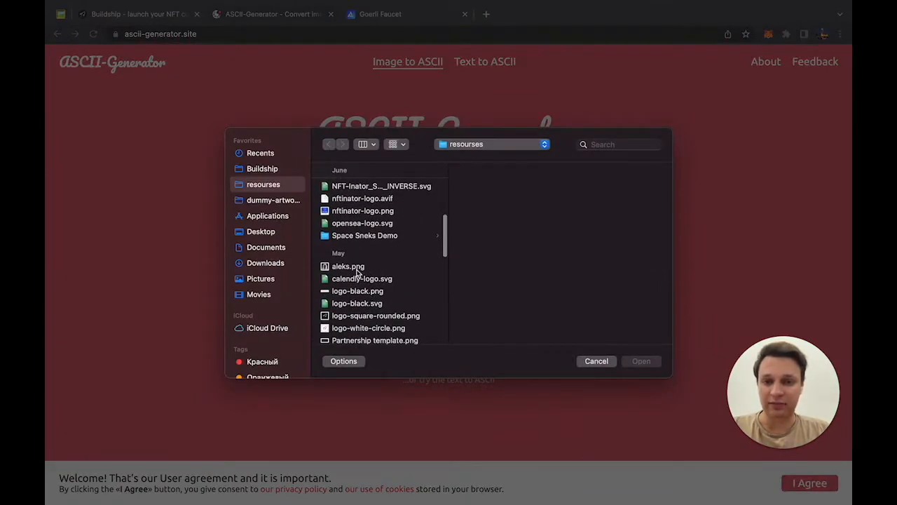
left_click(357, 272)
left_click(646, 361)
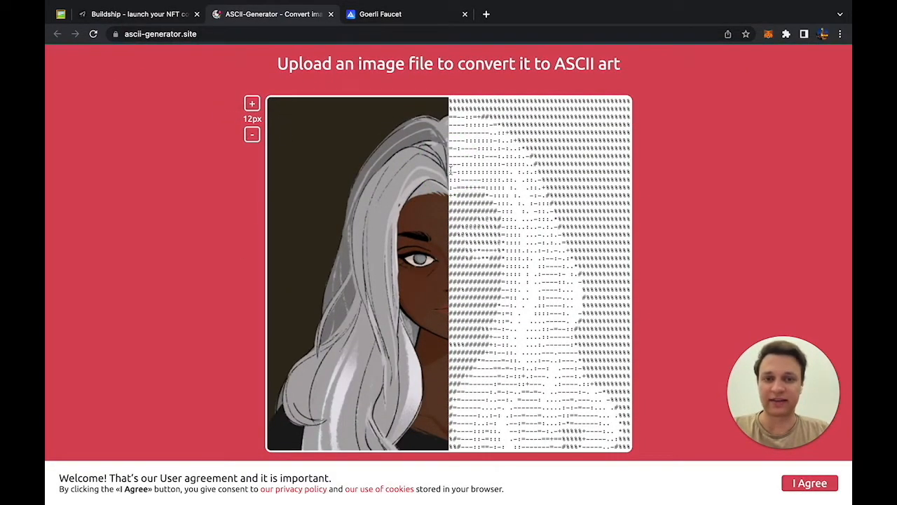
left_click_drag(448, 167, 334, 171)
left_click(307, 137)
scroll(443, 241, "down", 3)
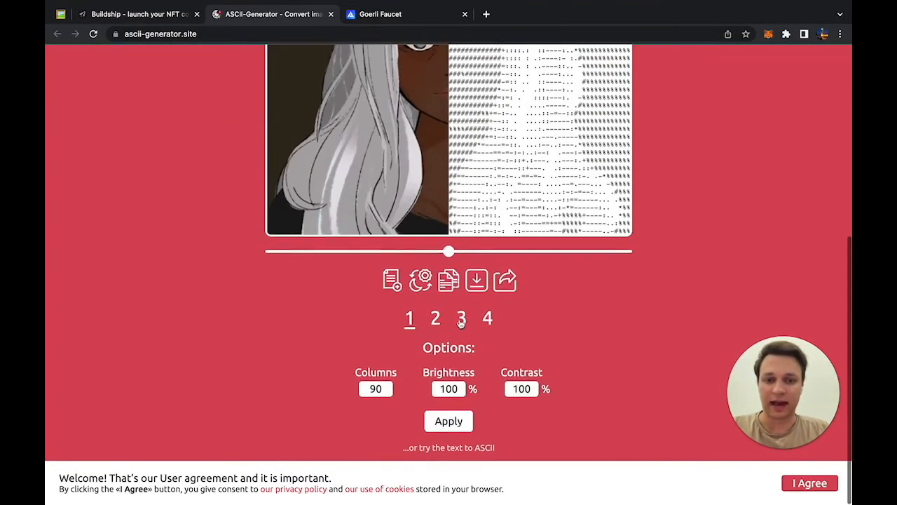
left_click_drag(449, 259, 314, 258)
scroll(314, 259, "up", 3)
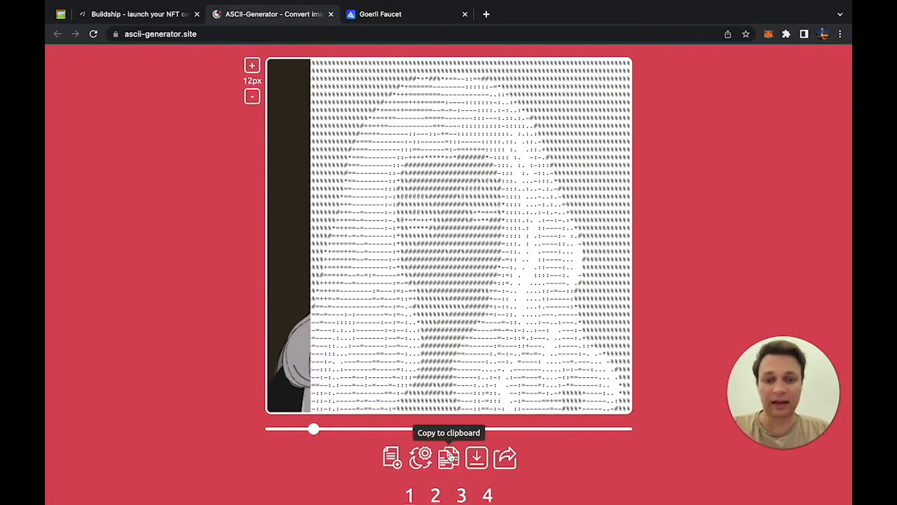
left_click(450, 456)
scroll(447, 300, "up", 2)
Step: Paste the ASCII art as the contract watermark and save it with the CovenGuild name
left_click(137, 12)
left_click(388, 280)
key("ctrl+v")
scroll(391, 305, "up", 5)
scroll(391, 305, "down", 5)
scroll(392, 305, "up", 5)
scroll(391, 305, "down", 5)
left_click(417, 452)
scroll(385, 291, "up", 1)
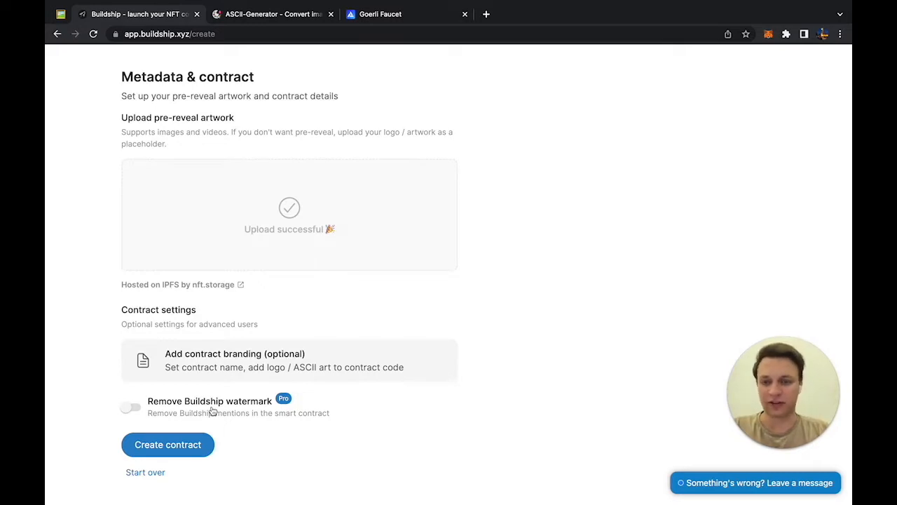
Step: Check the FuelPass page on removing the Buildship watermark, then close it
left_click(212, 411)
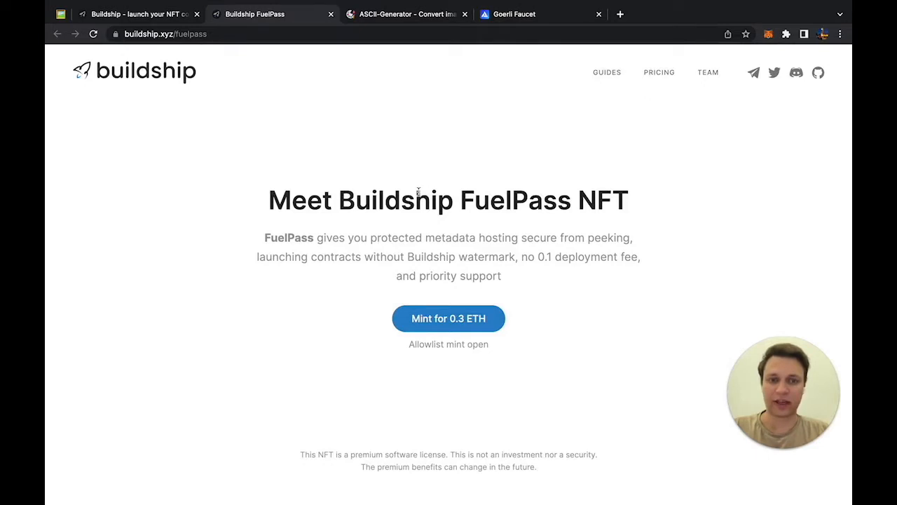
left_click(331, 14)
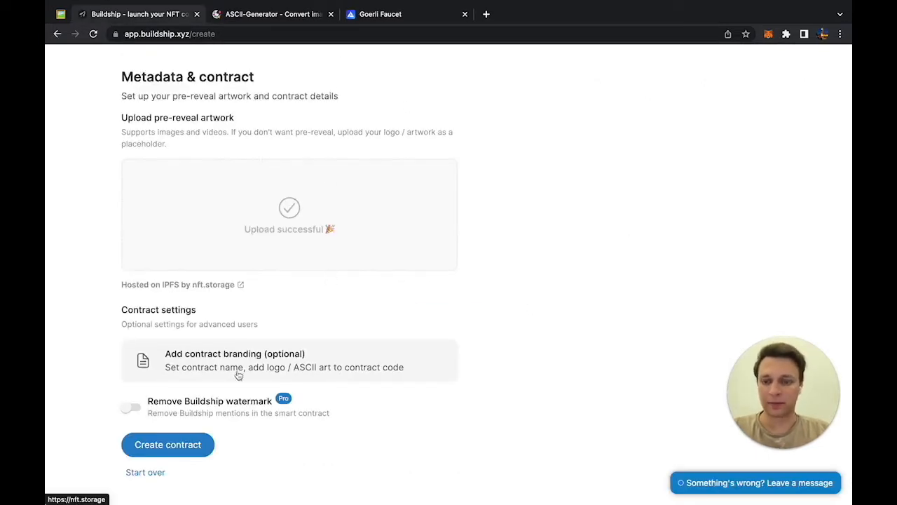
scroll(238, 375, "down", 1)
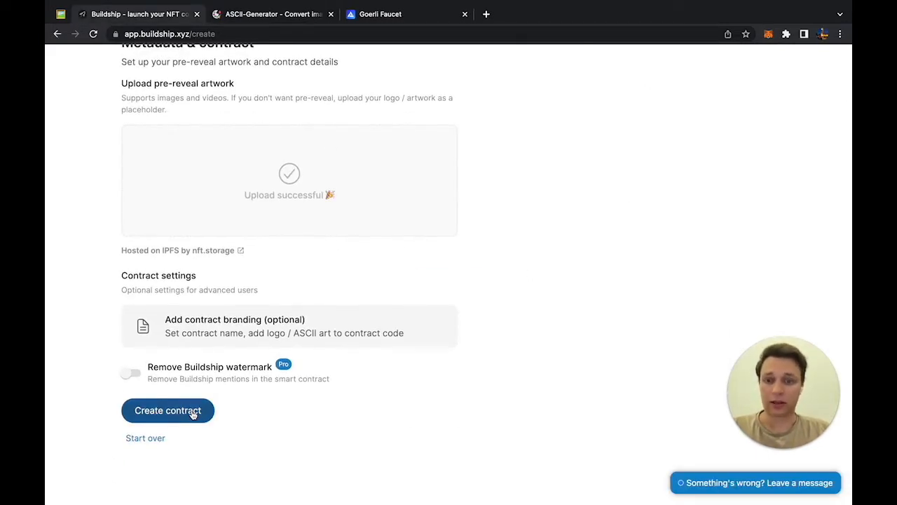
Step: Deploy the Coven Guild contract to Goerli and approve the deployment transaction in MetaMask
left_click(193, 413)
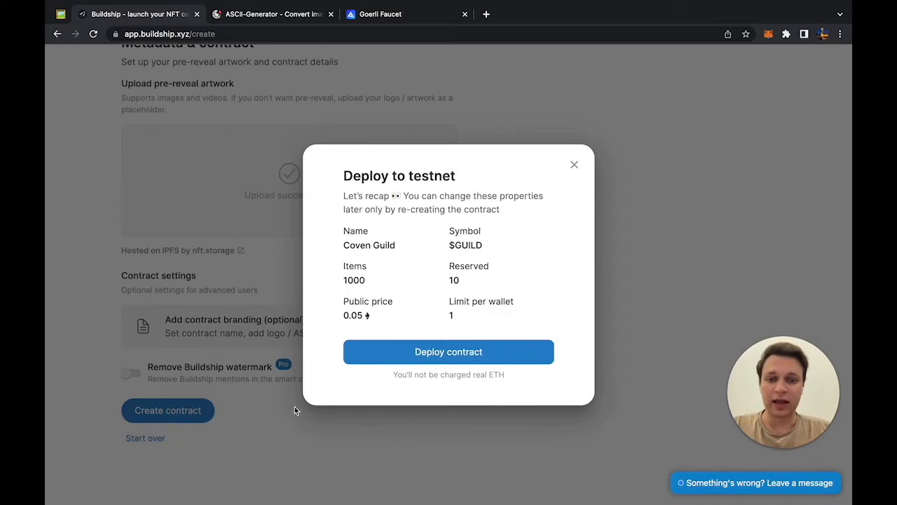
left_click(407, 361)
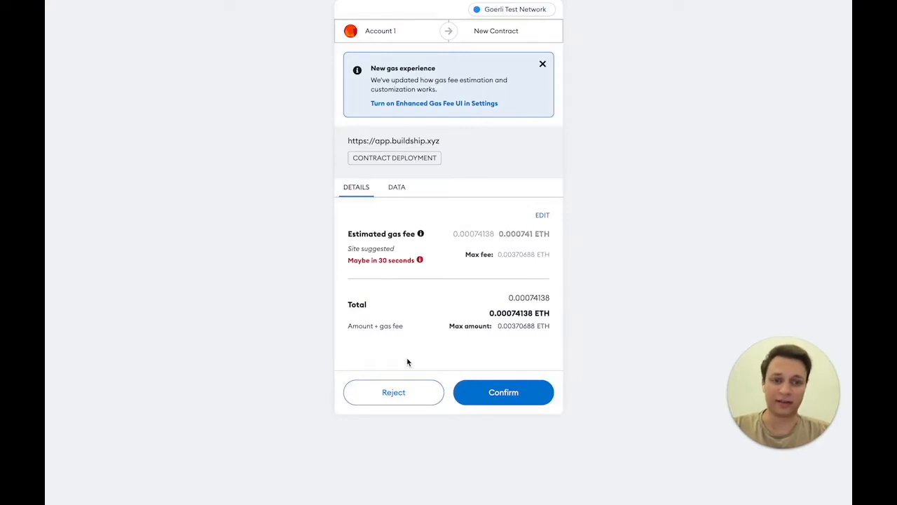
left_click(492, 391)
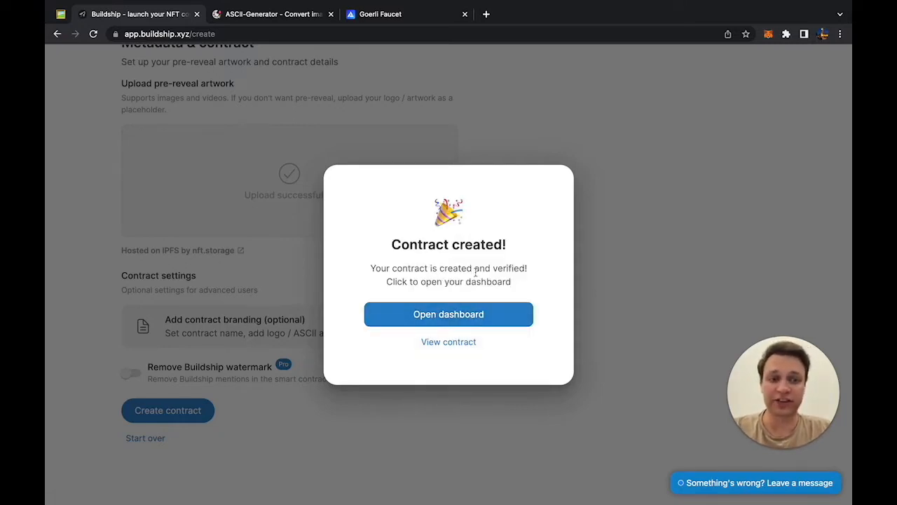
Step: Open the Coven Guild dashboard and view the contract's Goerli address page on Etherscan
left_click(453, 315)
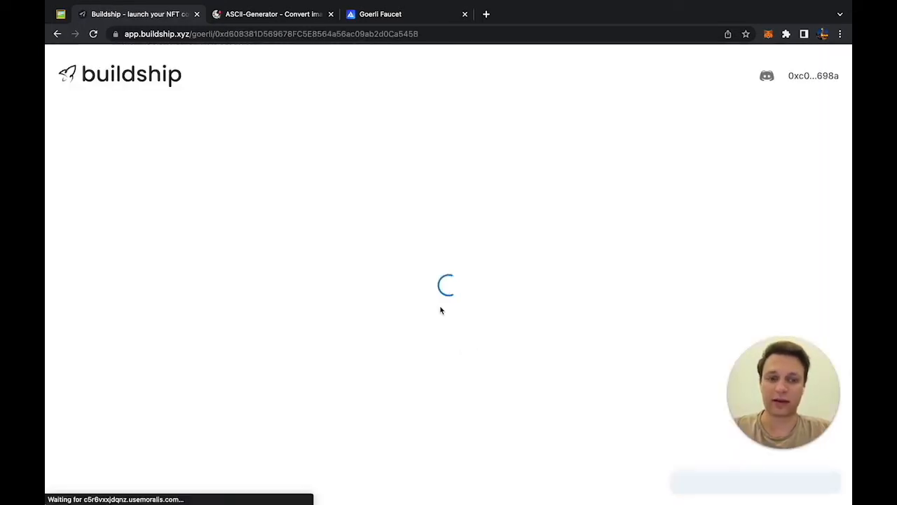
scroll(336, 344, "down", 2)
scroll(335, 340, "up", 2)
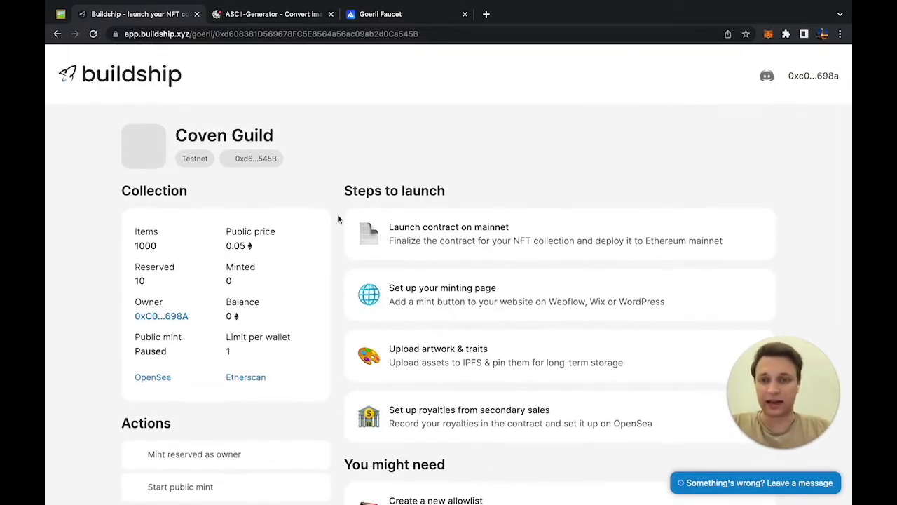
scroll(339, 219, "down", 1)
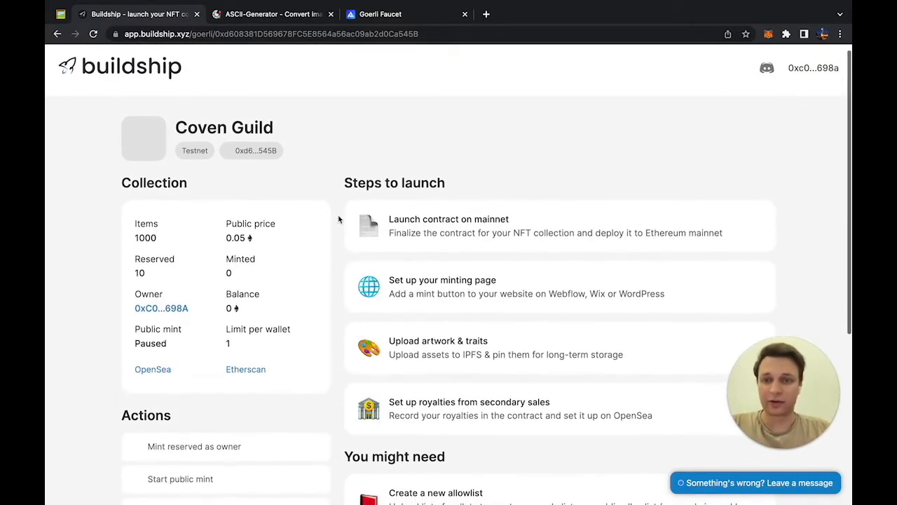
left_click(245, 370)
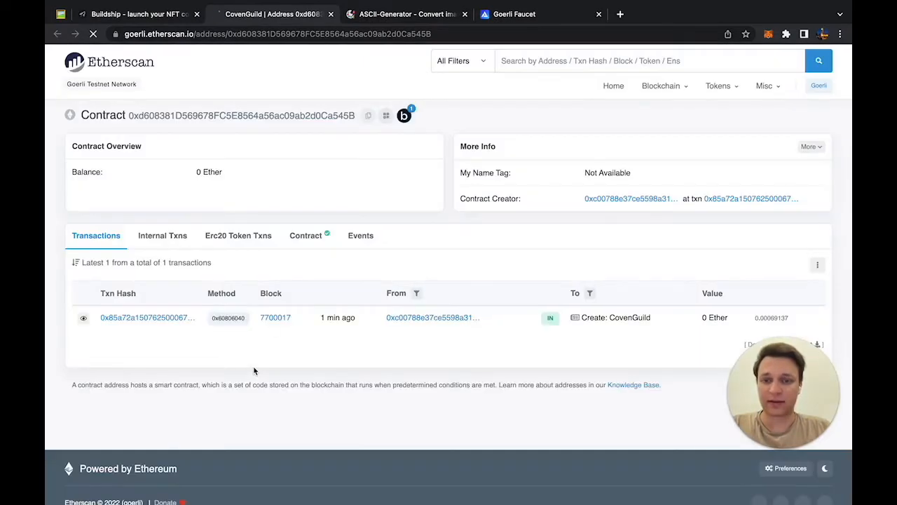
Step: Show the verified CovenGuild.sol source fullscreen and scroll through its ASCII-art comment header
left_click(306, 239)
scroll(309, 241, "down", 2)
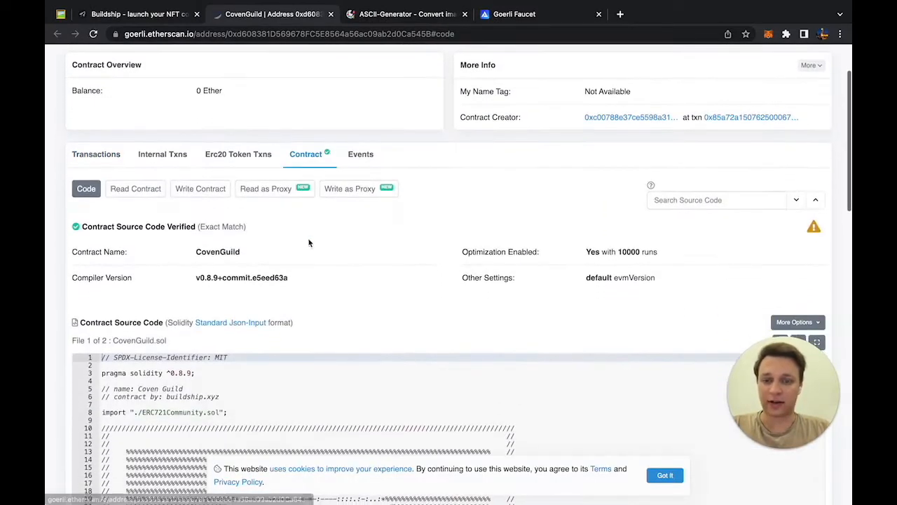
left_click(666, 475)
scroll(619, 280, "down", 5)
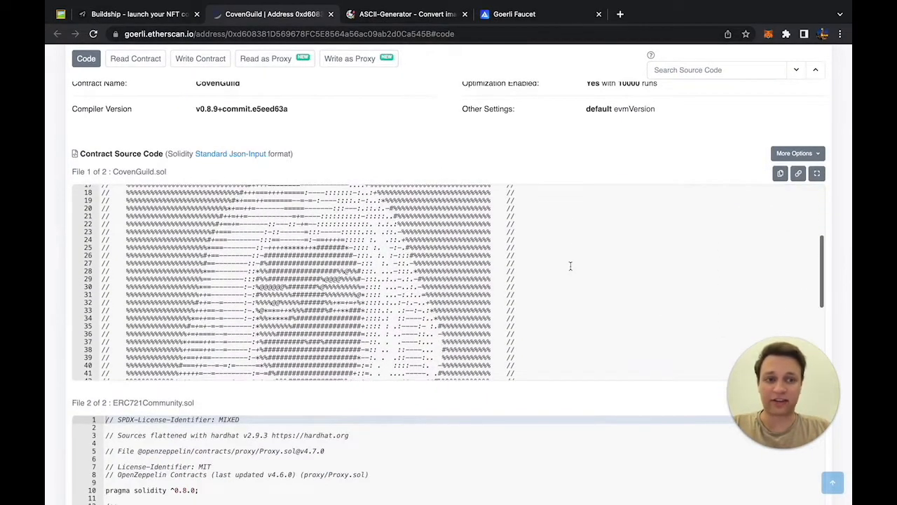
left_click(818, 176)
scroll(525, 140, "down", 2)
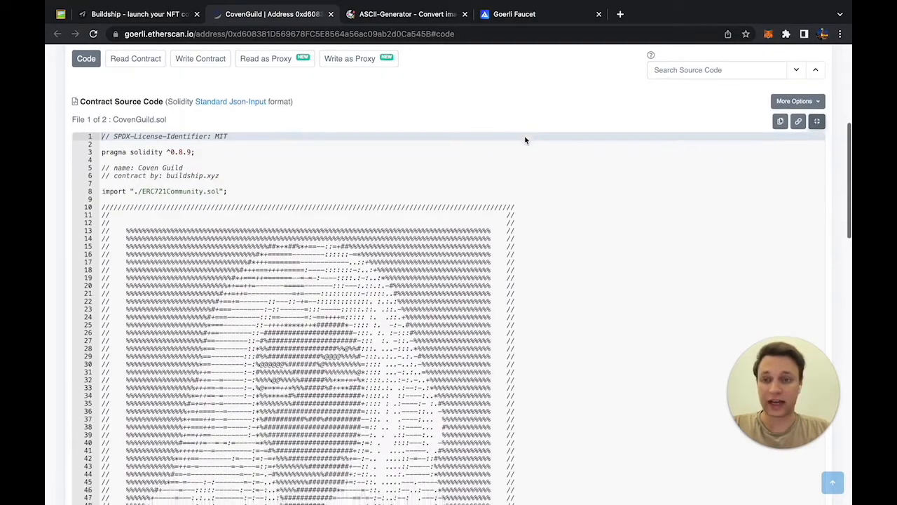
scroll(493, 262, "down", 4)
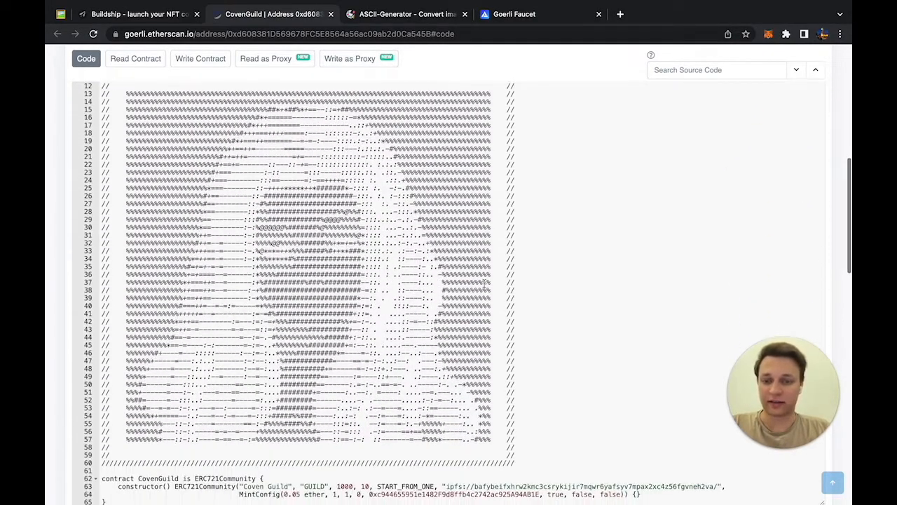
scroll(484, 287, "up", 10)
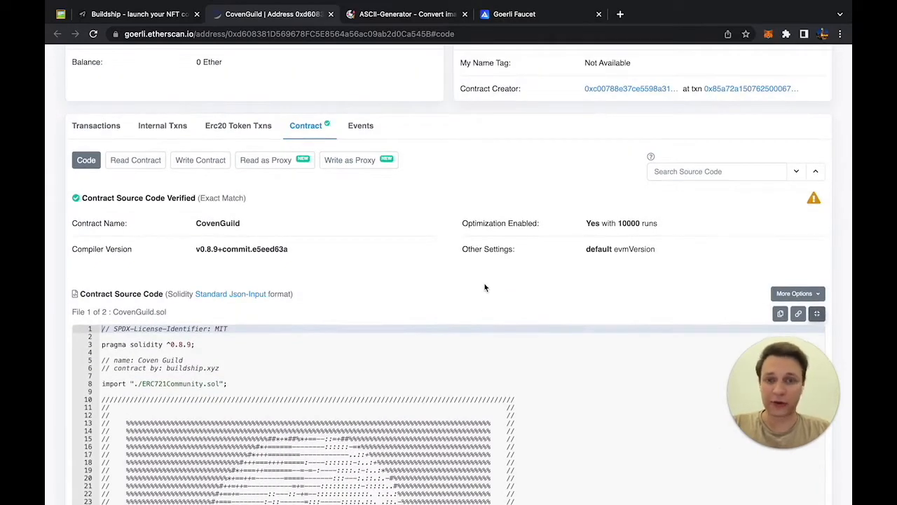
scroll(484, 283, "down", 3)
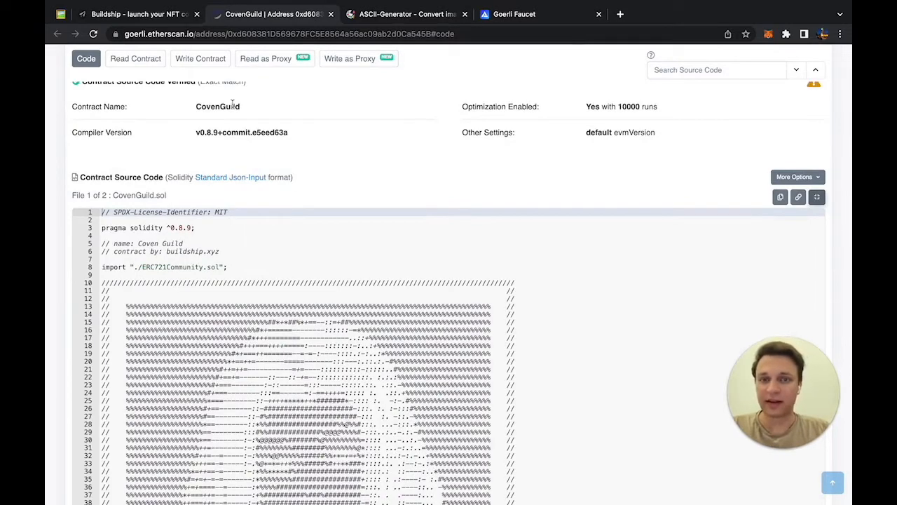
scroll(263, 266, "down", 4)
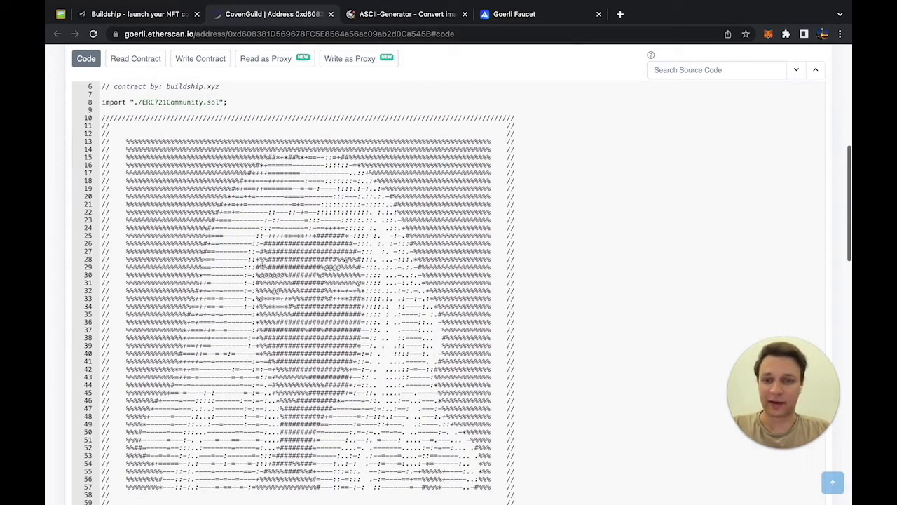
Step: Close the Etherscan tab and scroll the Coven Guild dashboard down to the Actions list
left_click(332, 15)
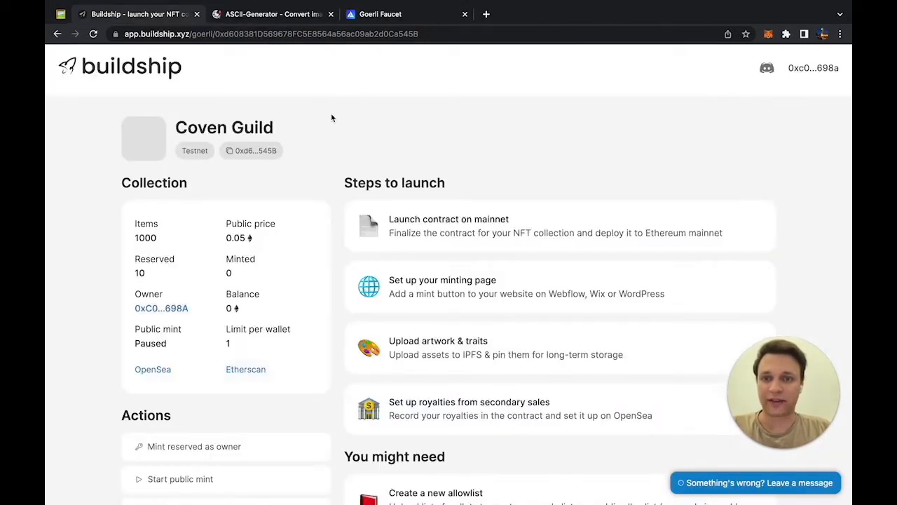
scroll(332, 118, "down", 4)
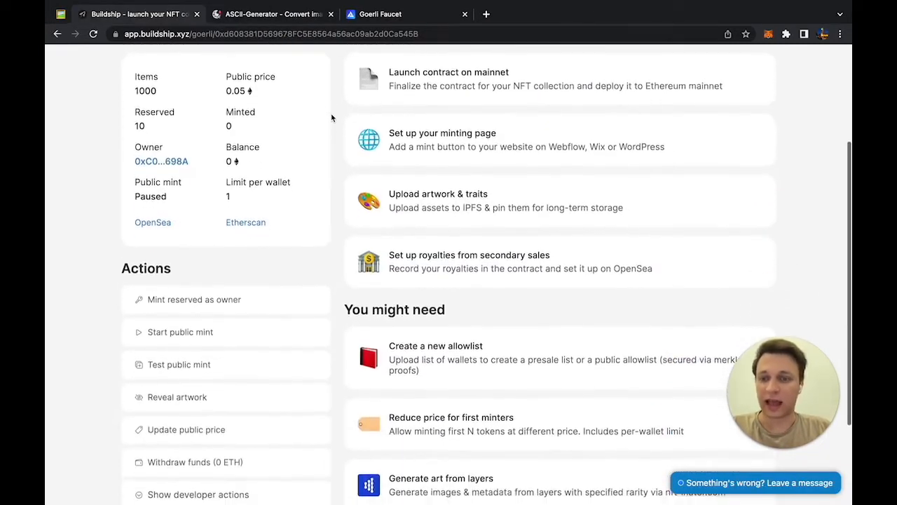
scroll(332, 118, "up", 3)
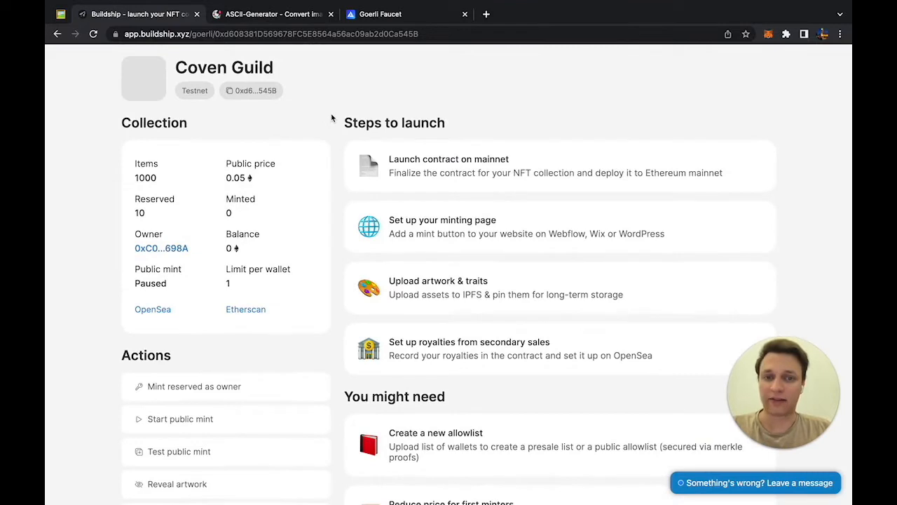
scroll(333, 118, "down", 1)
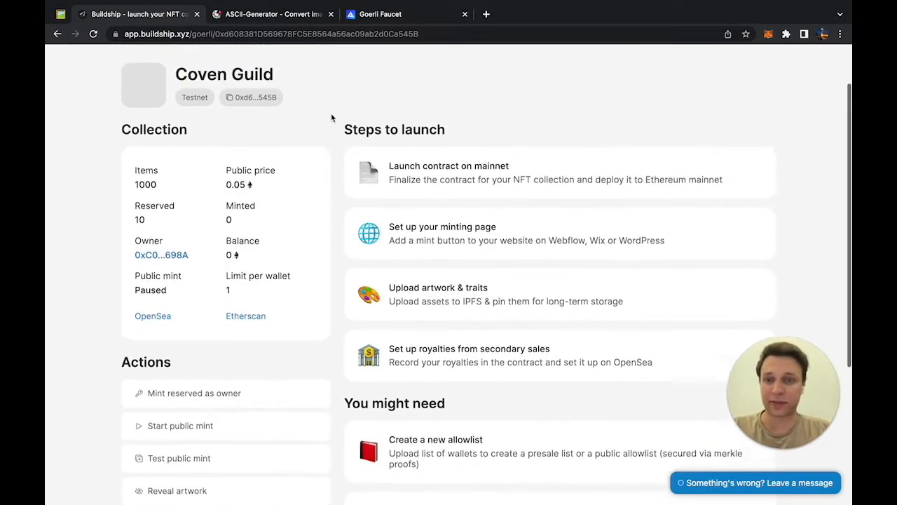
scroll(332, 118, "up", 3)
scroll(332, 118, "down", 2)
scroll(332, 118, "down", 1)
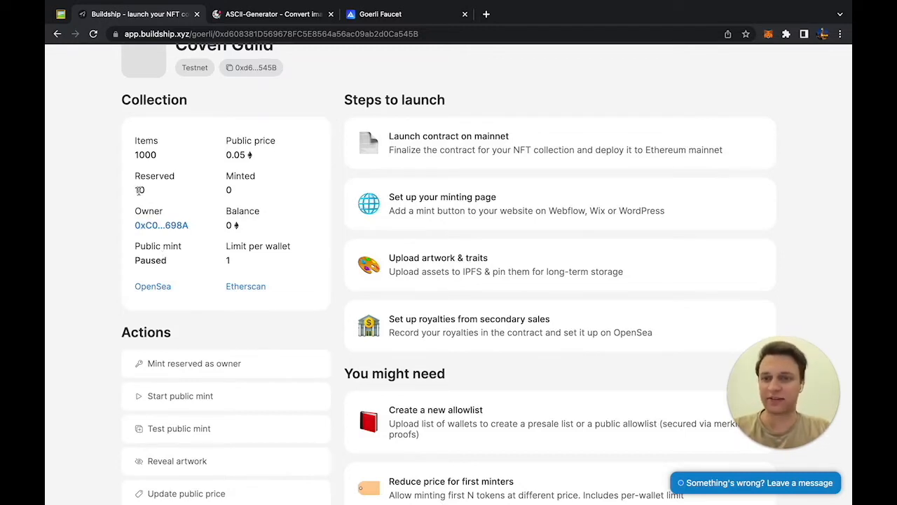
scroll(139, 190, "down", 5)
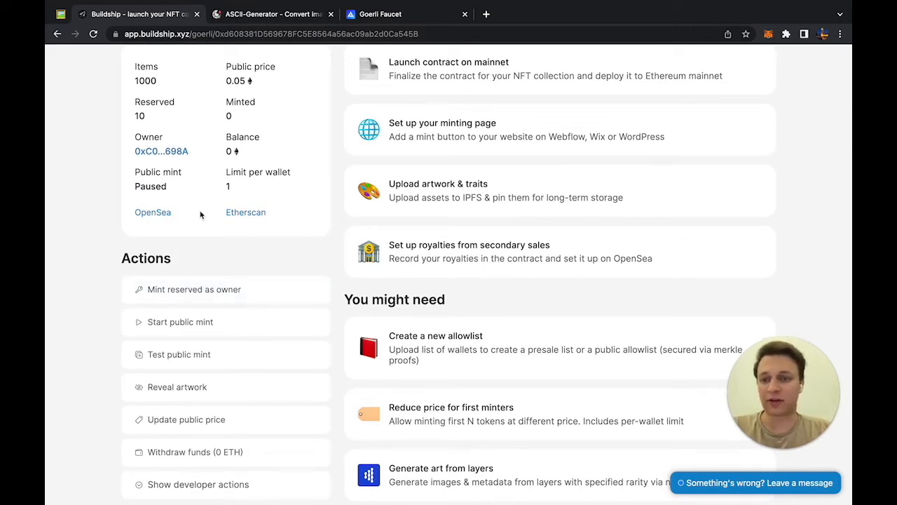
scroll(199, 213, "up", 5)
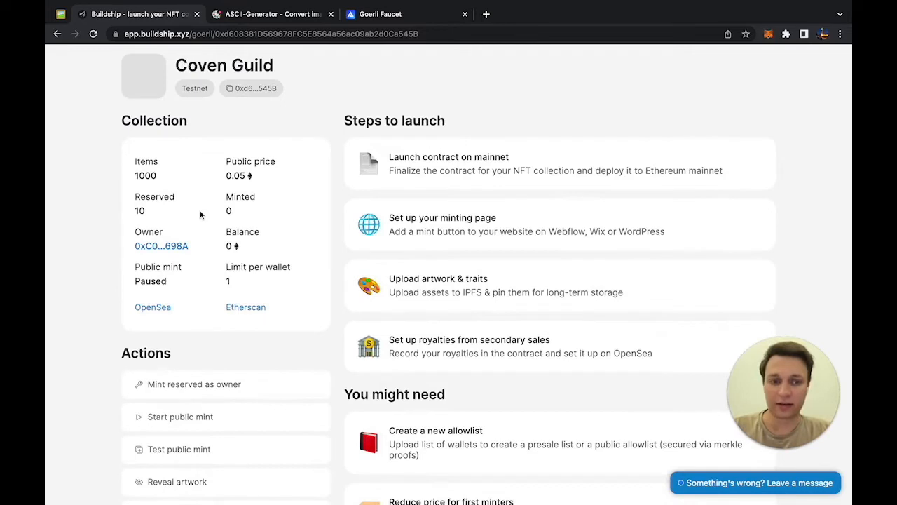
scroll(199, 210, "down", 5)
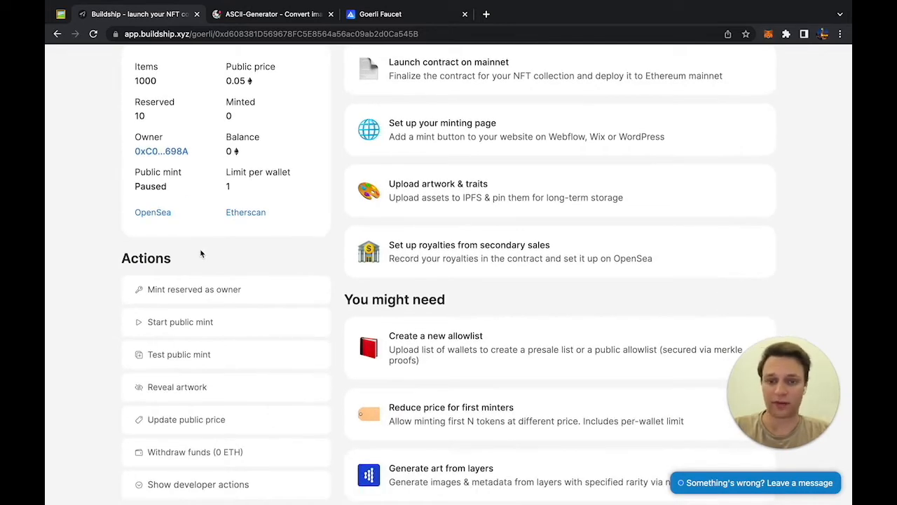
Step: Mint 1 reserved Coven Guild NFT as owner and confirm the transaction in MetaMask
left_click(169, 295)
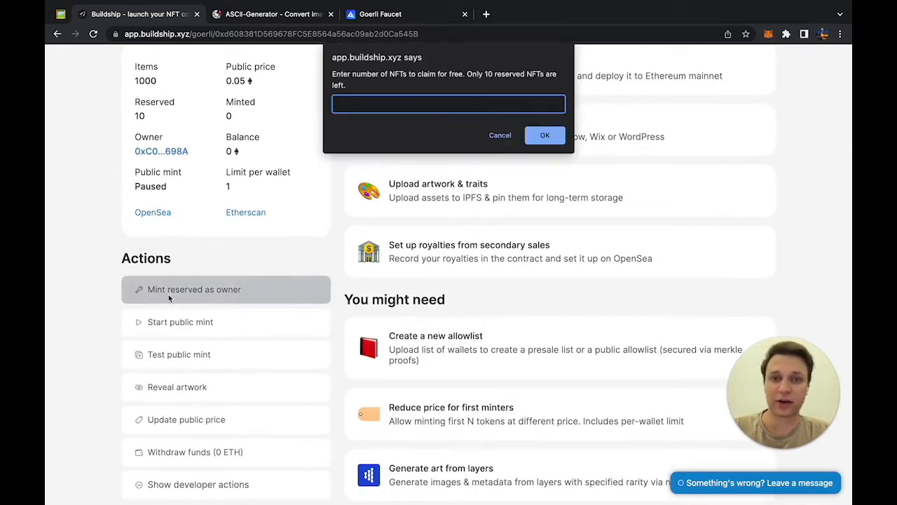
type("1")
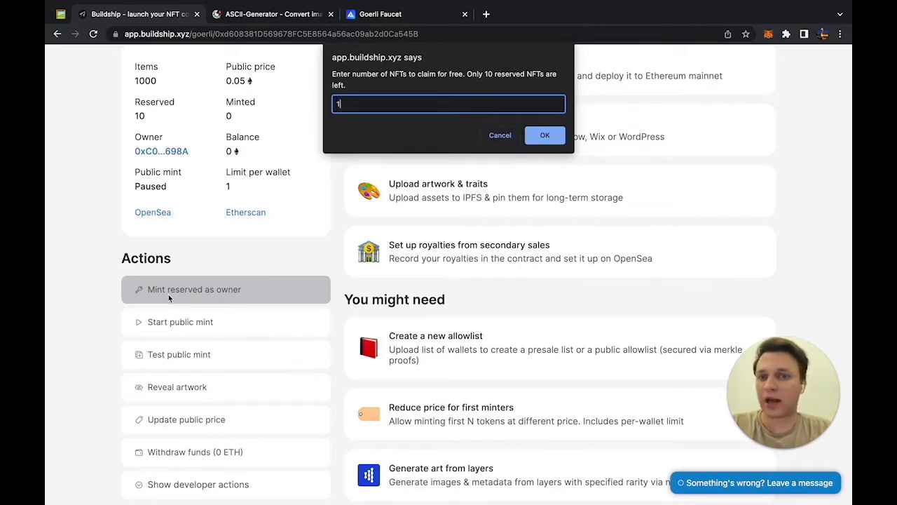
left_click(547, 135)
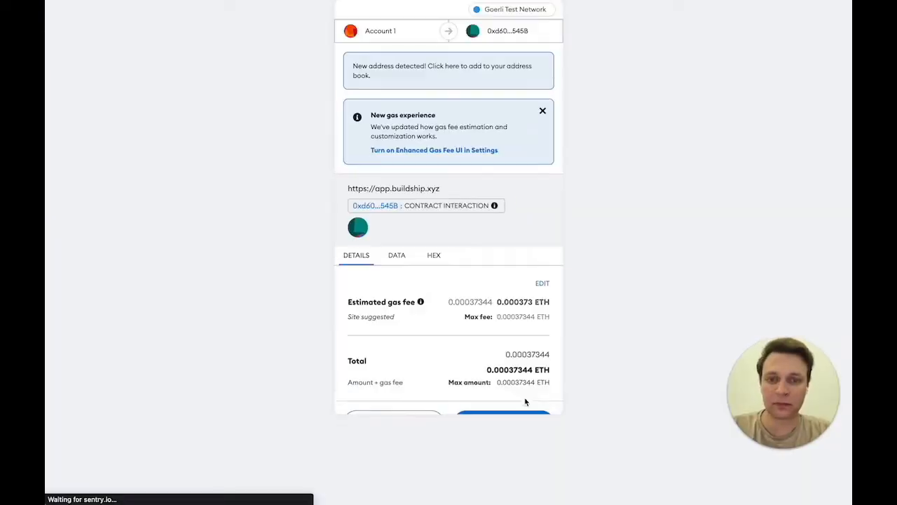
left_click(511, 405)
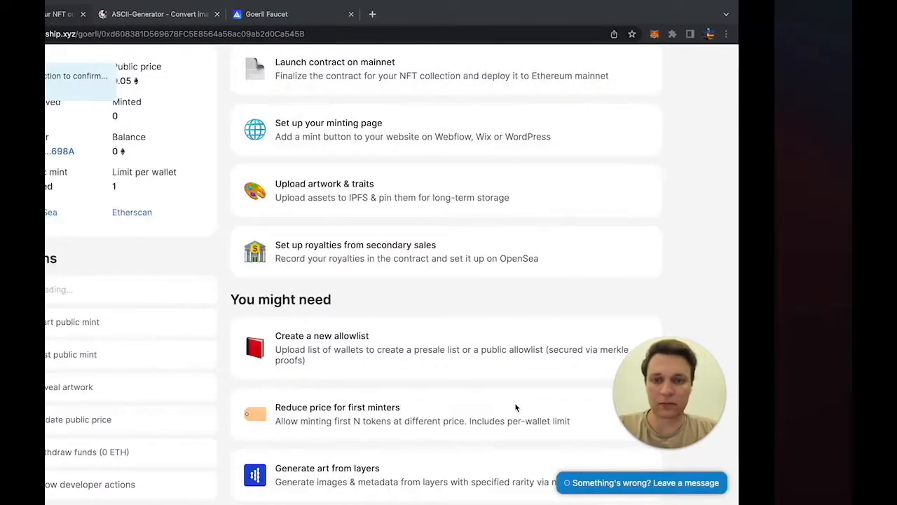
scroll(332, 281, "down", 3)
scroll(447, 278, "up", 5)
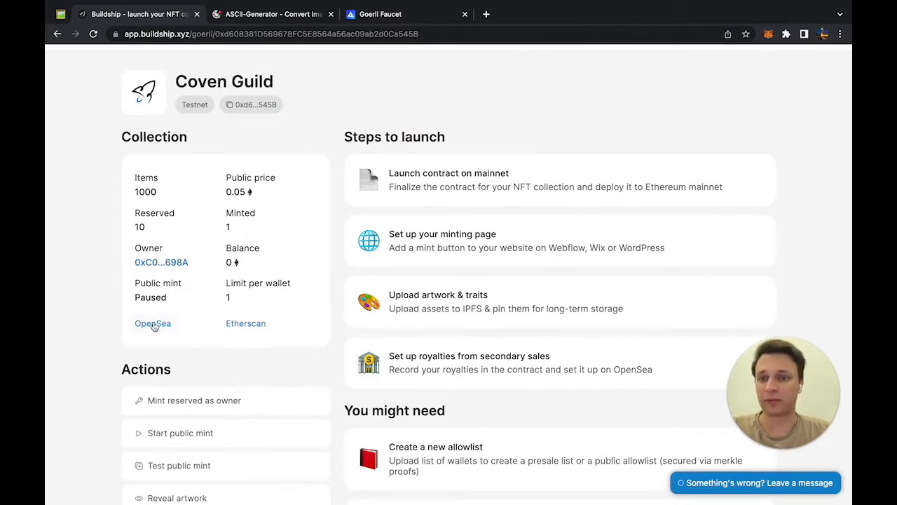
Step: View the Coven Guild V2 collection on OpenSea's testnet site
left_click(153, 324)
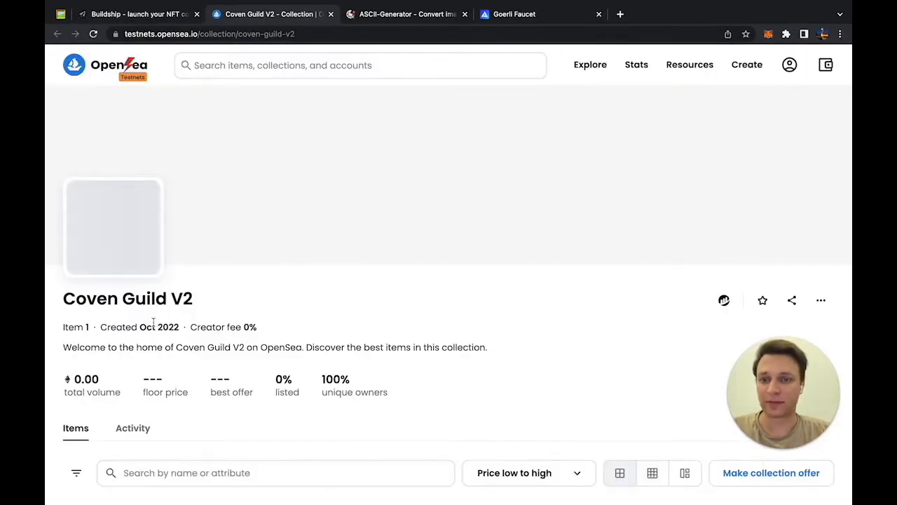
scroll(154, 326, "down", 2)
scroll(155, 325, "down", 3)
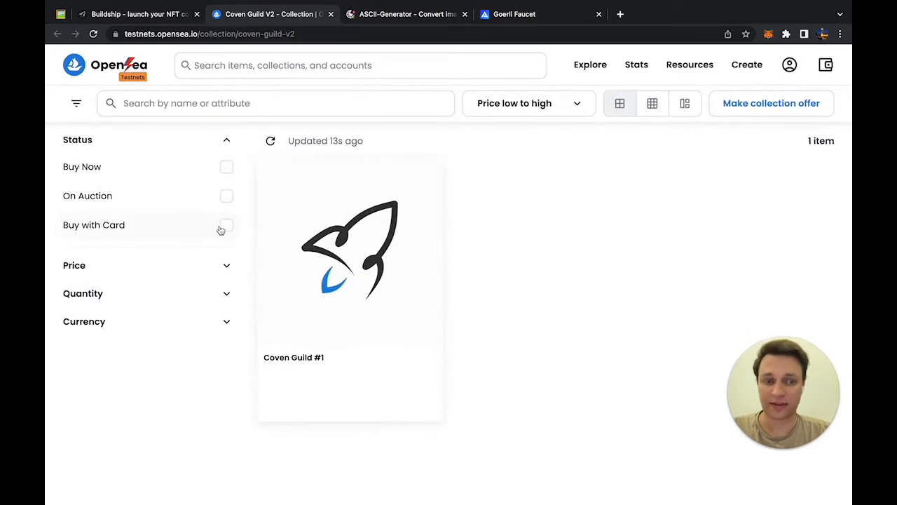
scroll(266, 203, "up", 5)
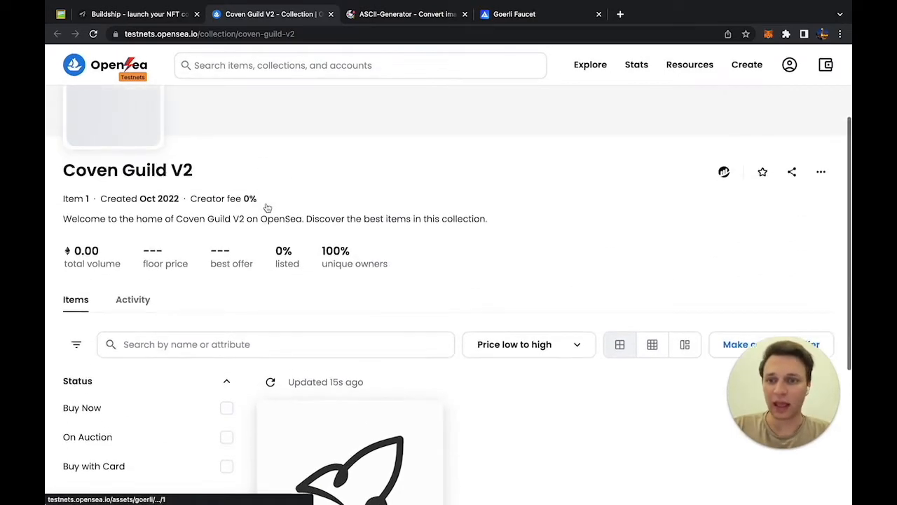
scroll(266, 204, "down", 1)
scroll(266, 203, "down", 2)
Step: Look over the Coven Guild #1 item page, then go back to the Buildship dashboard
left_click(295, 298)
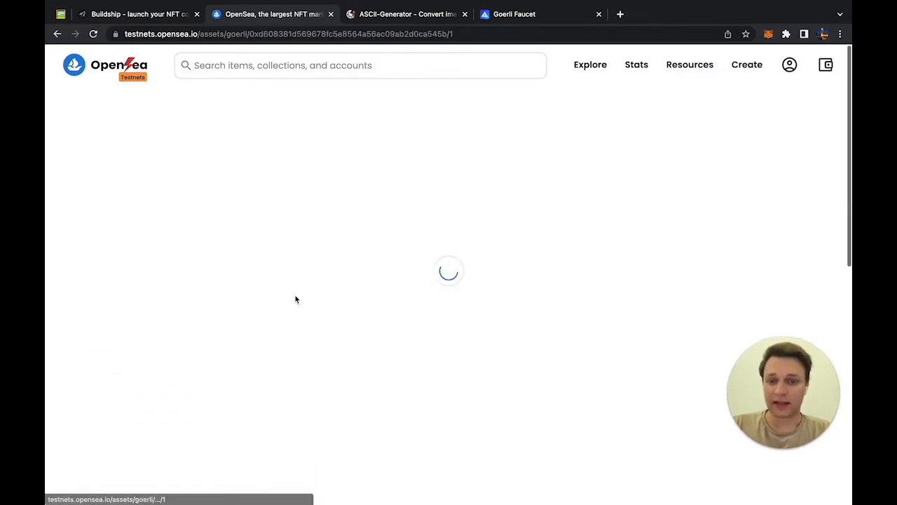
scroll(343, 218, "down", 3)
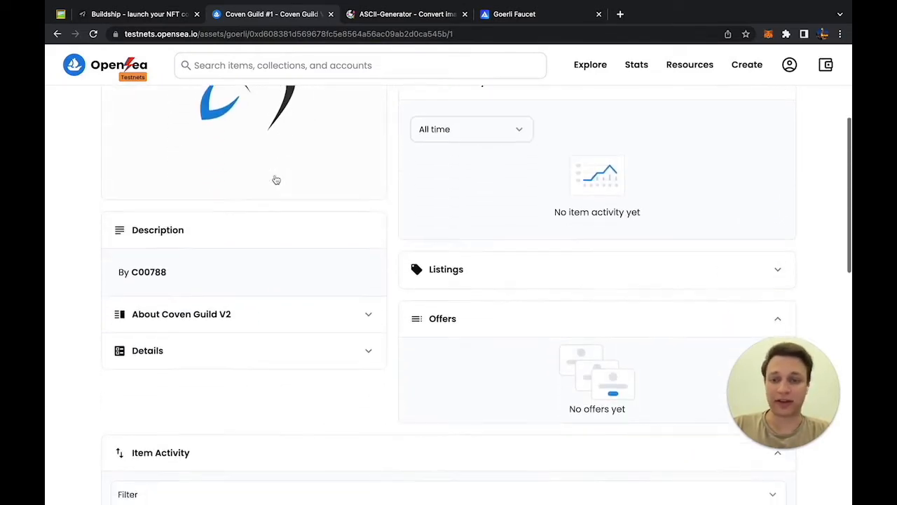
scroll(249, 310, "down", 3)
scroll(252, 210, "up", 6)
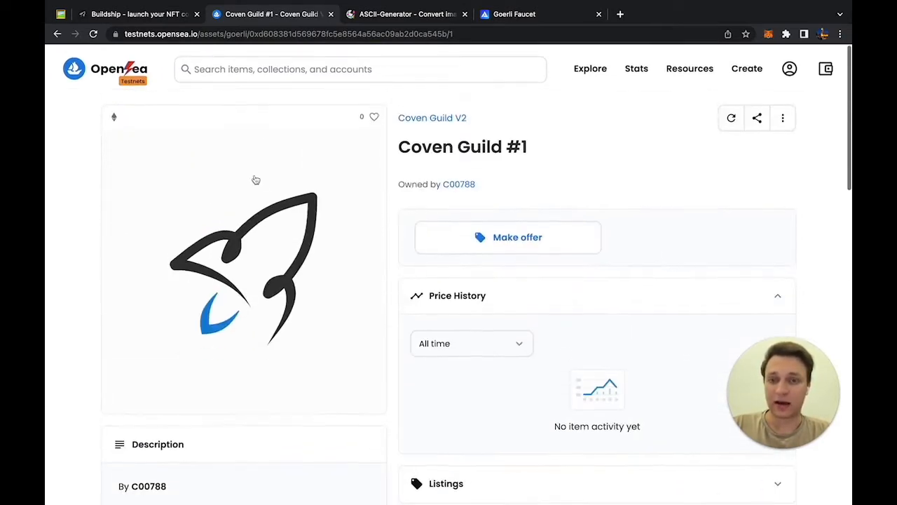
left_click(168, 14)
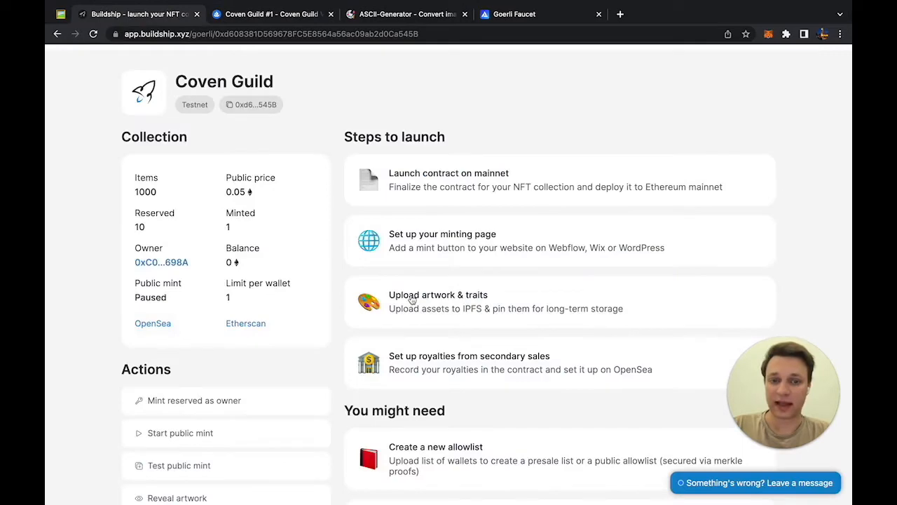
Step: Start the 'Upload artwork & traits' step, then switch to the '4 types of artwork' Notion notes
scroll(410, 80, "down", 3)
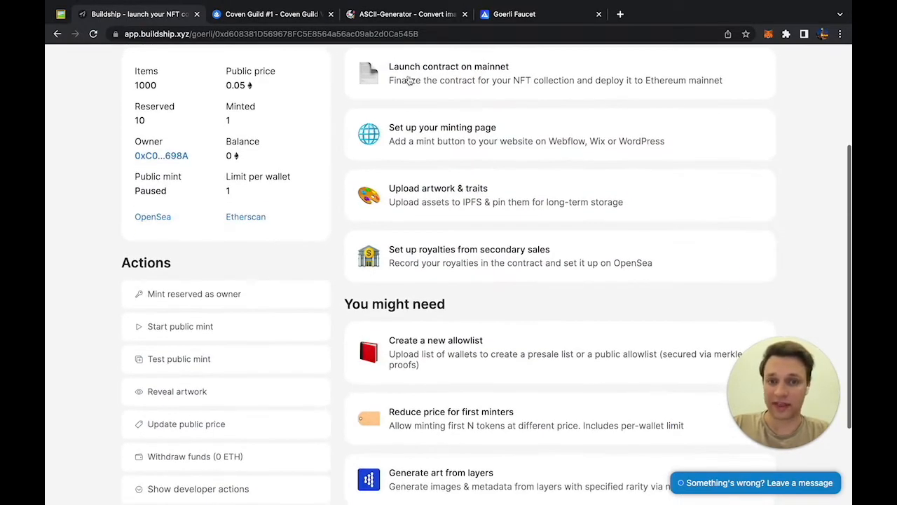
scroll(410, 80, "down", 2)
scroll(410, 80, "up", 5)
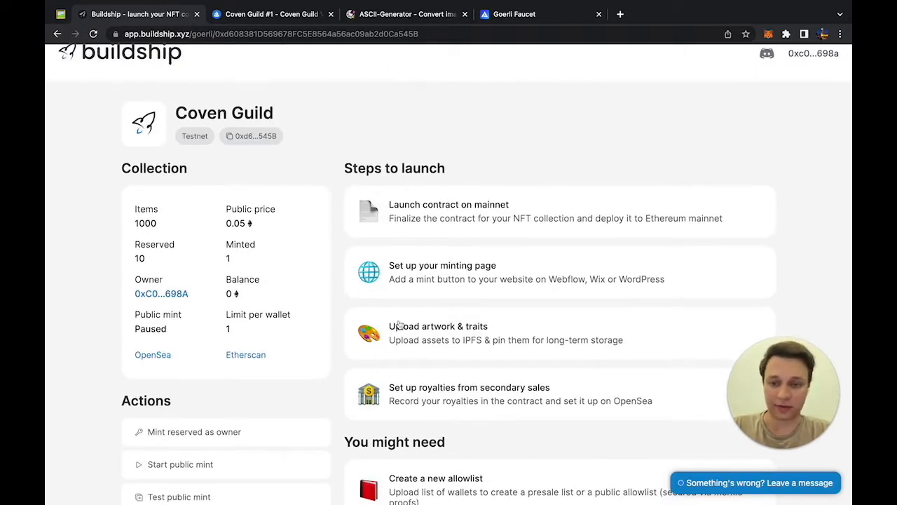
left_click(396, 327)
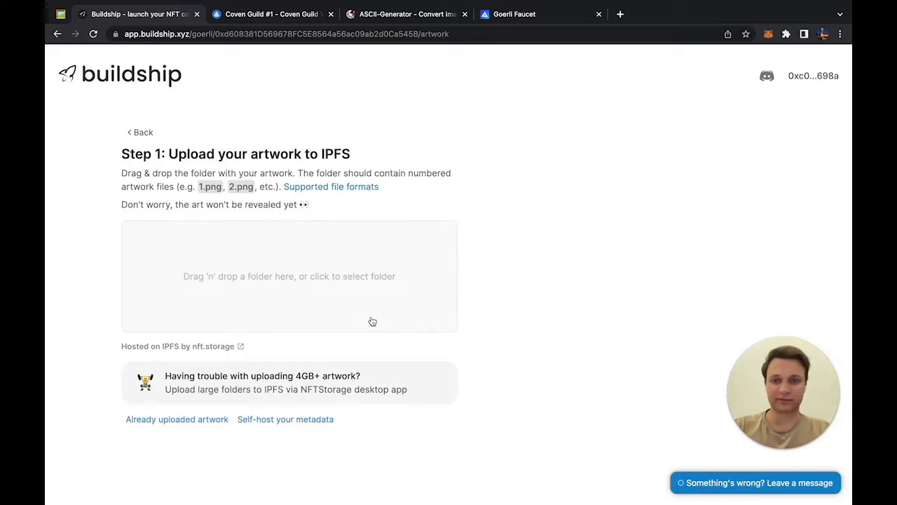
left_click(61, 14)
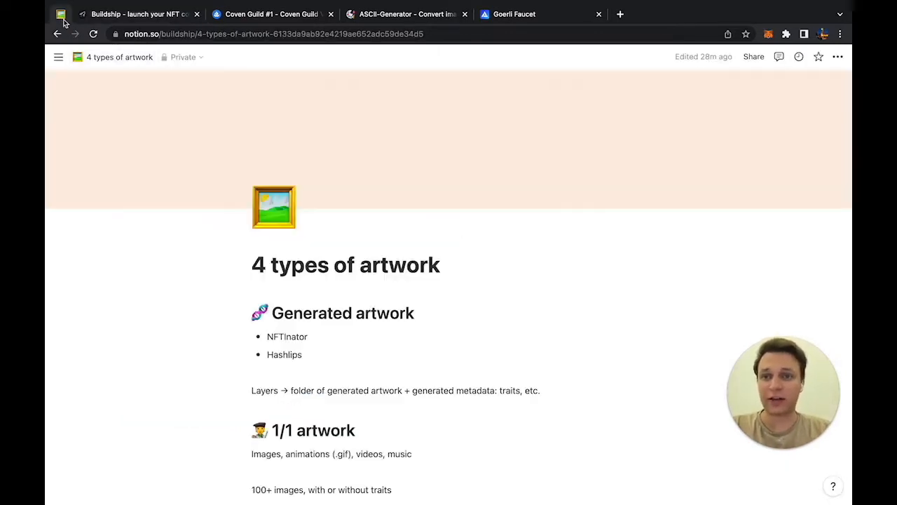
Step: Read the generated-artwork notes and open the NFTinator site in a new tab
scroll(188, 191, "down", 3)
scroll(189, 246, "down", 1)
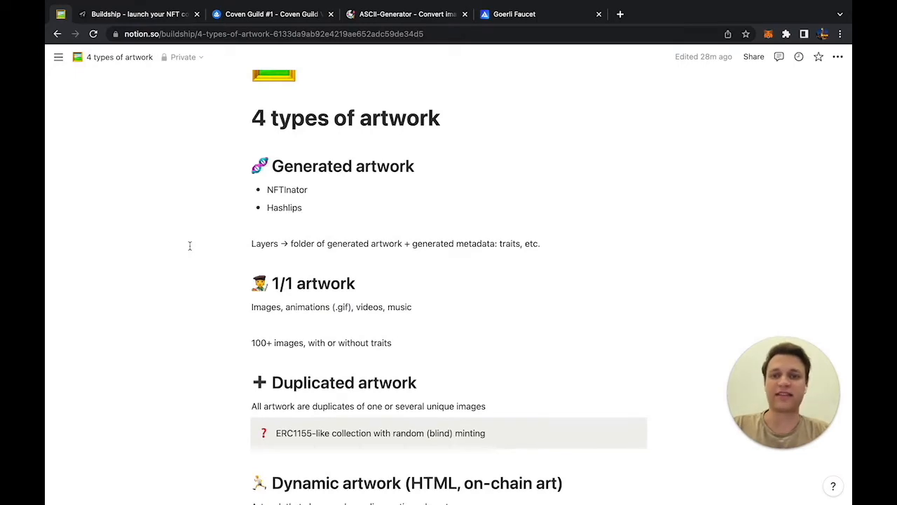
scroll(189, 246, "down", 1)
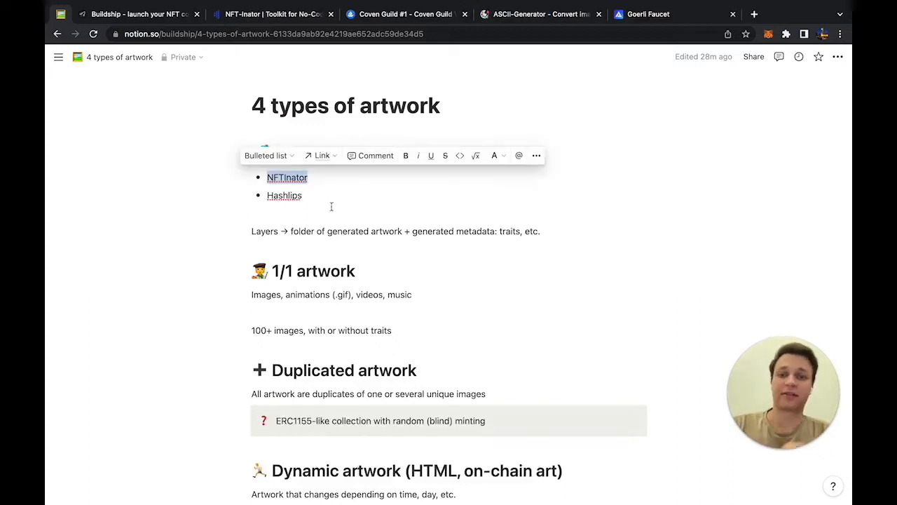
left_click(321, 201)
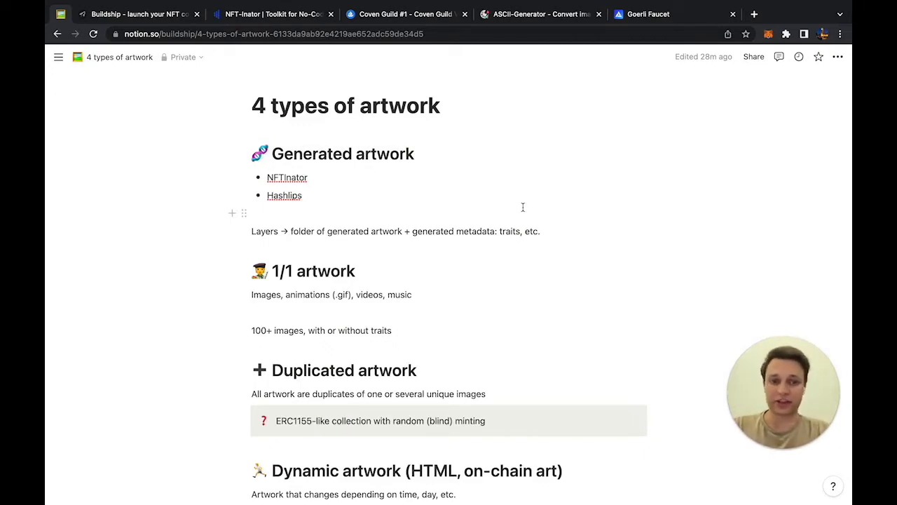
scroll(522, 207, "down", 2)
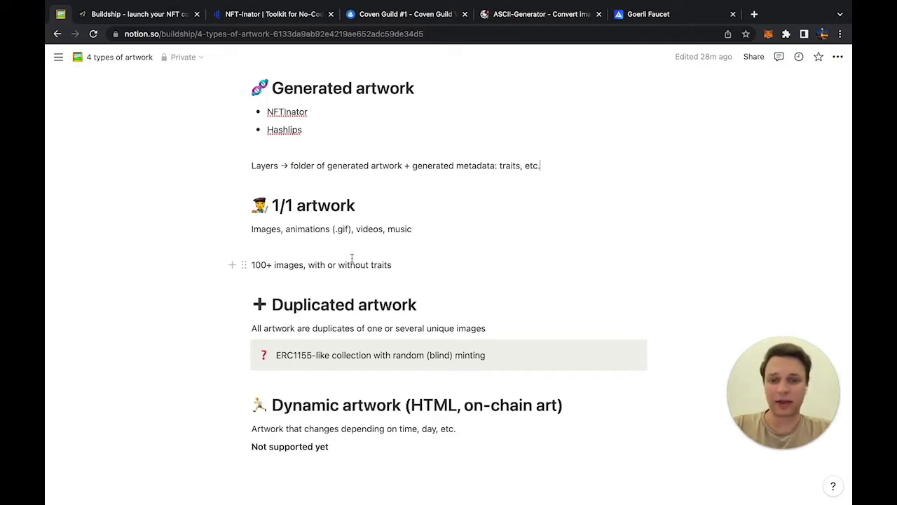
Step: Highlight the 'Duplicated artwork' heading in the notes, then go back to the Buildship dashboard
scroll(352, 258, "down", 1)
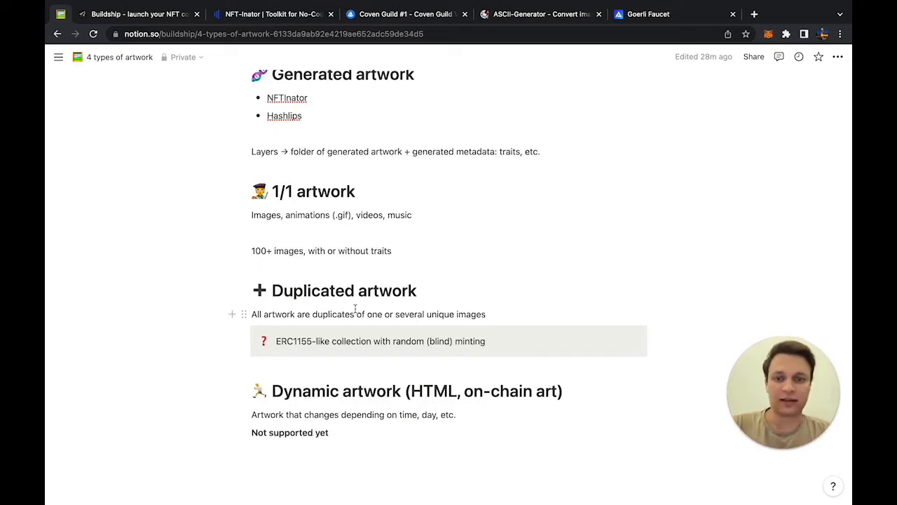
triple_click(367, 290)
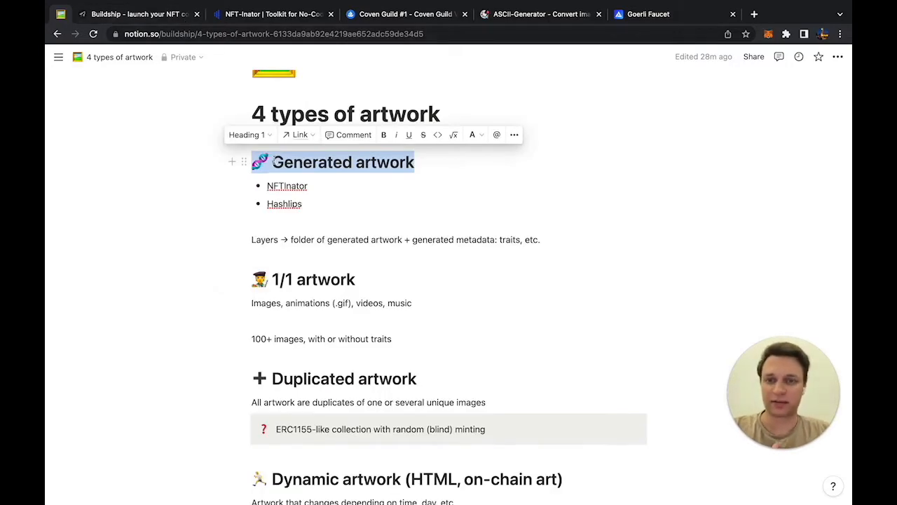
left_click(168, 24)
scroll(391, 172, "up", 2)
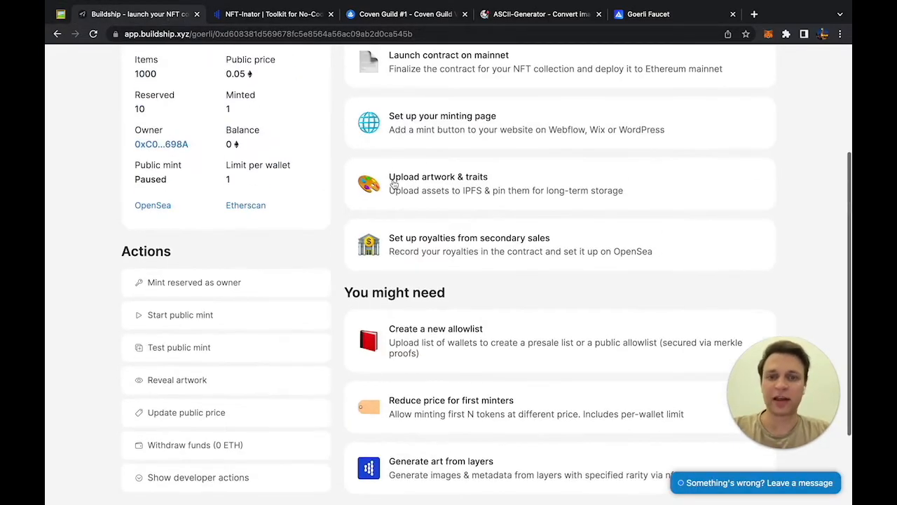
Step: Open the 'Upload artwork & traits' card to reach Step 1: Upload your artwork to IPFS
left_click(394, 184)
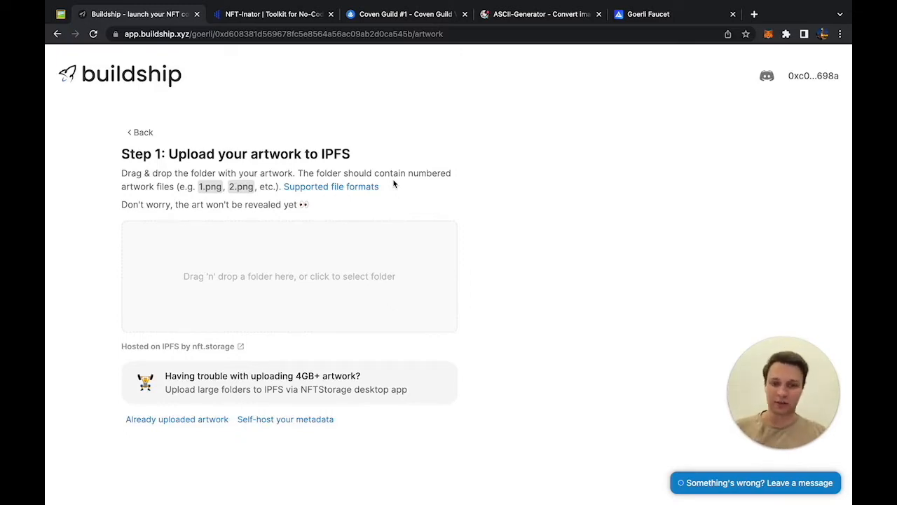
left_click(241, 346)
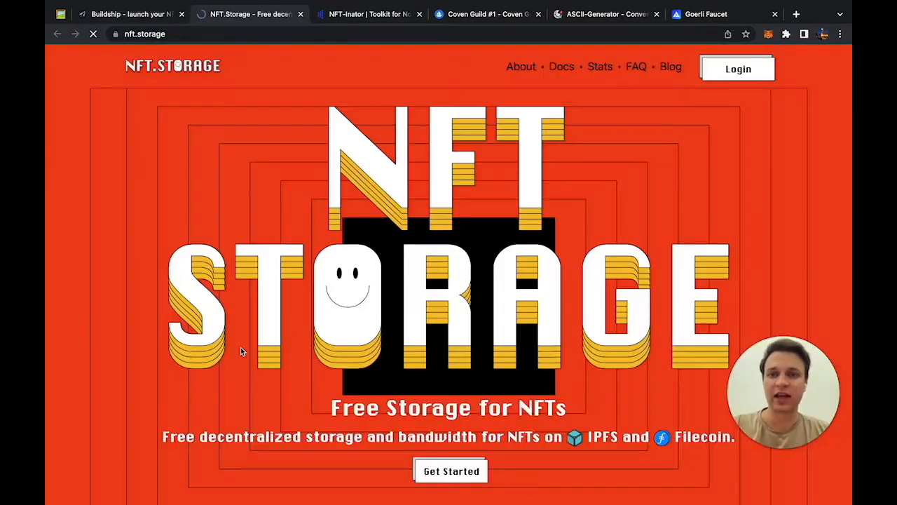
scroll(240, 347, "down", 8)
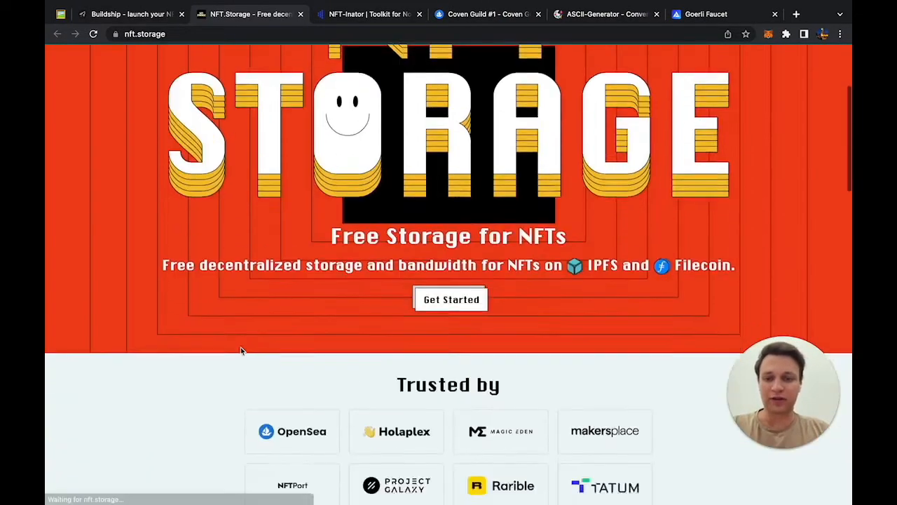
scroll(241, 347, "down", 8)
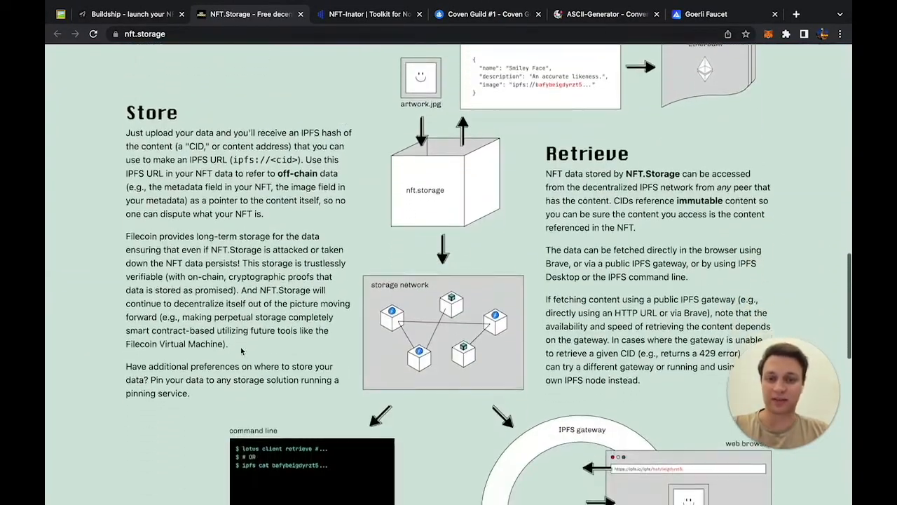
scroll(234, 358, "up", 15)
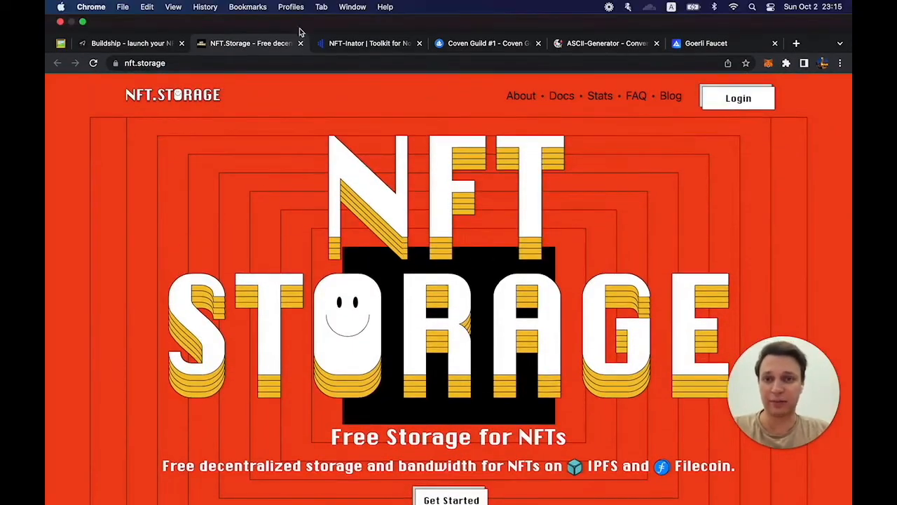
left_click(300, 14)
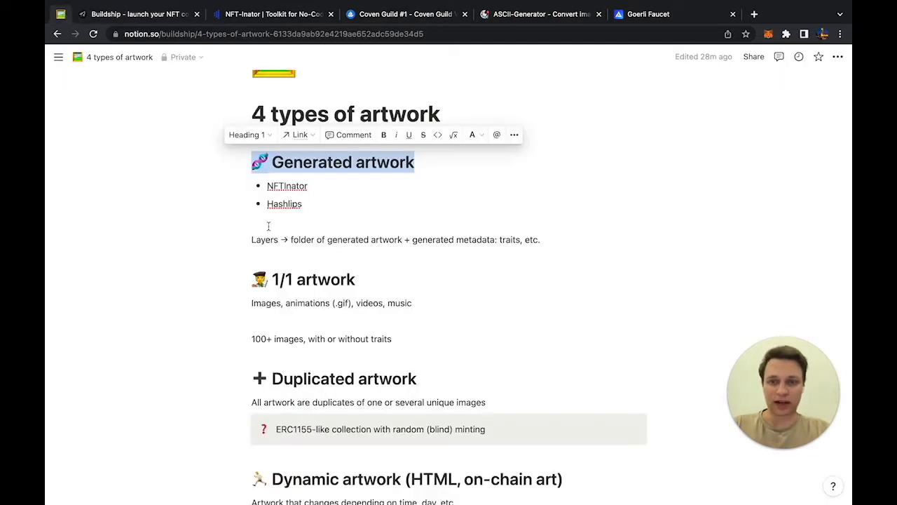
Step: Highlight an artwork-type heading in the Notion notes
triple_click(289, 279)
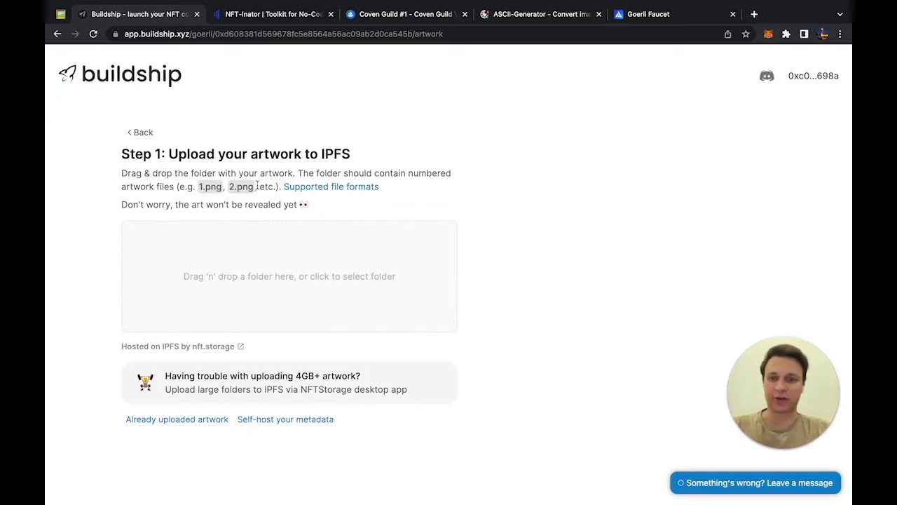
Step: Pick the art folder of numbered PNGs inside dummy-artwork for the artwork upload
mouse_move(298, 191)
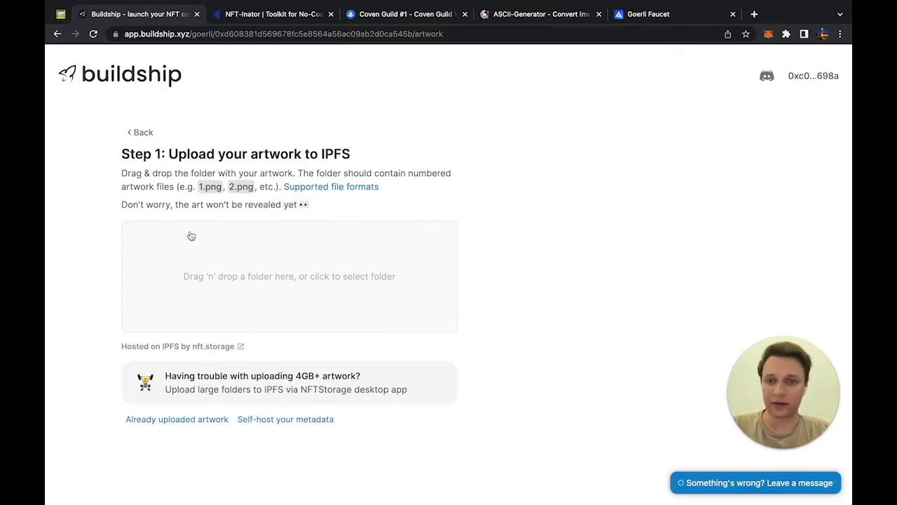
left_click(235, 283)
scroll(344, 210, "down", 2)
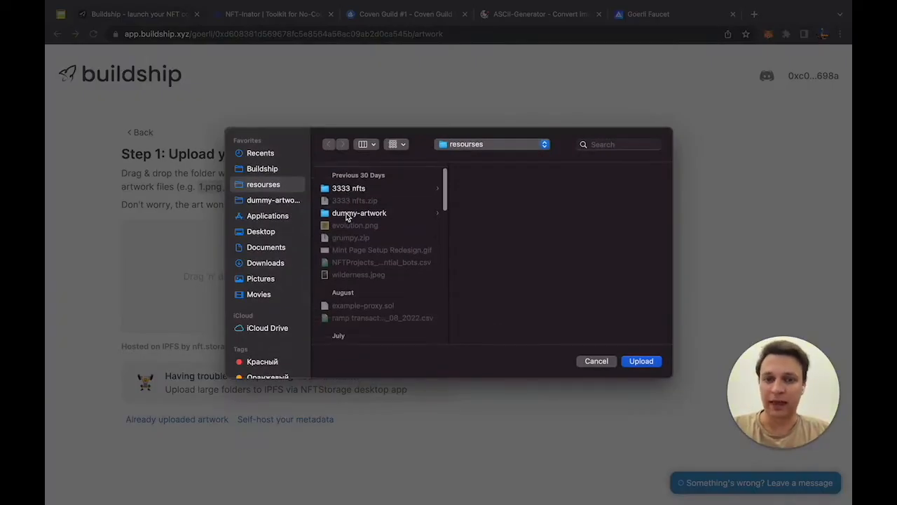
left_click(346, 213)
left_click(481, 244)
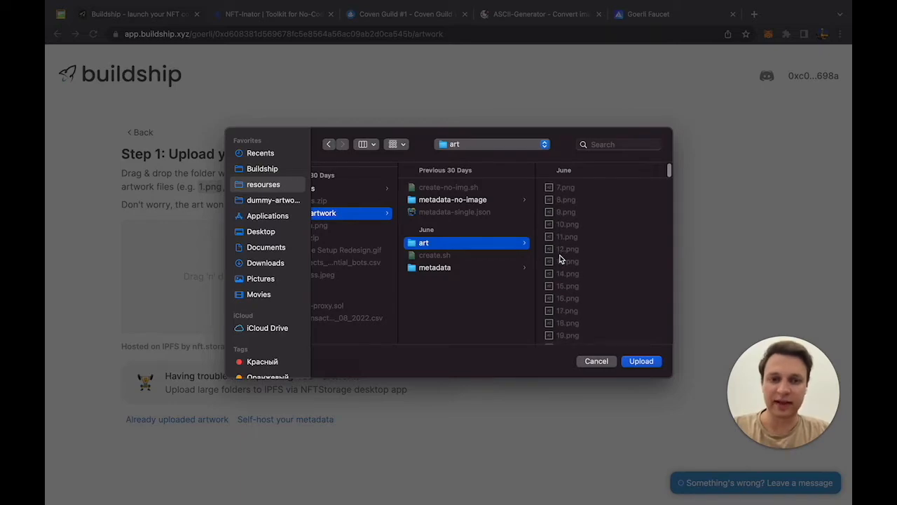
left_click(651, 361)
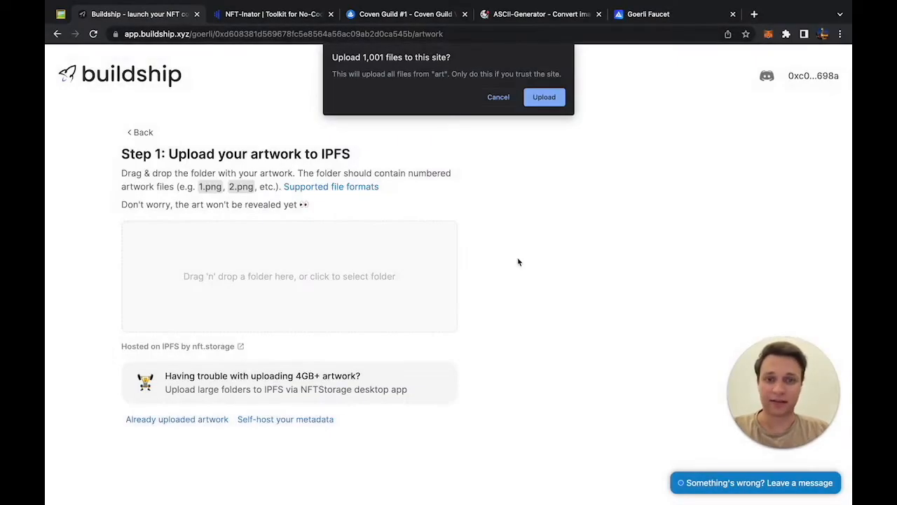
Step: Confirm uploading all 1,001 art files and let the IPFS upload finish
left_click(543, 102)
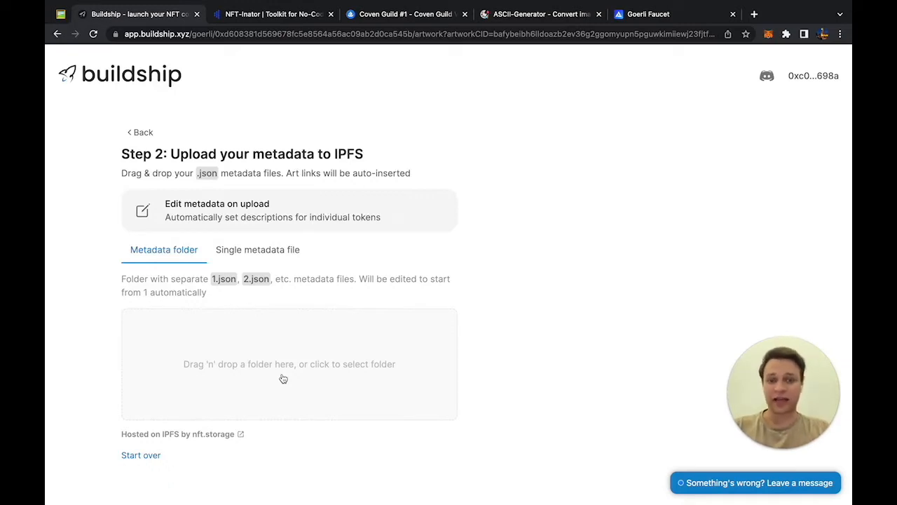
Step: Toggle the metadata upload between single file and folder, ending on single file, then go to Notion
left_click(239, 251)
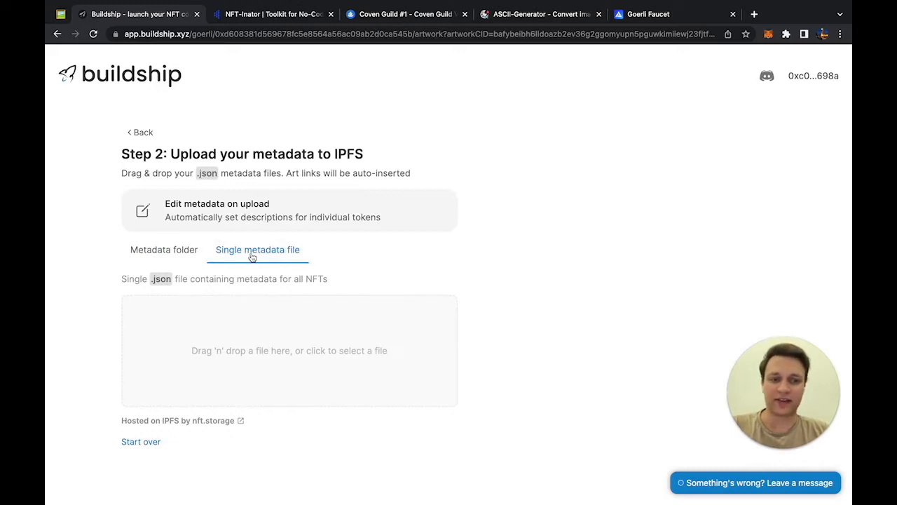
left_click(174, 251)
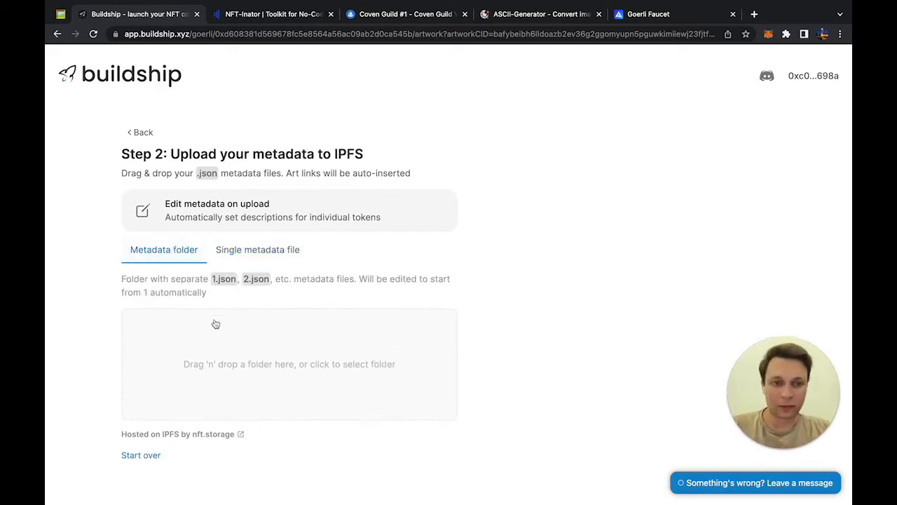
left_click(250, 257)
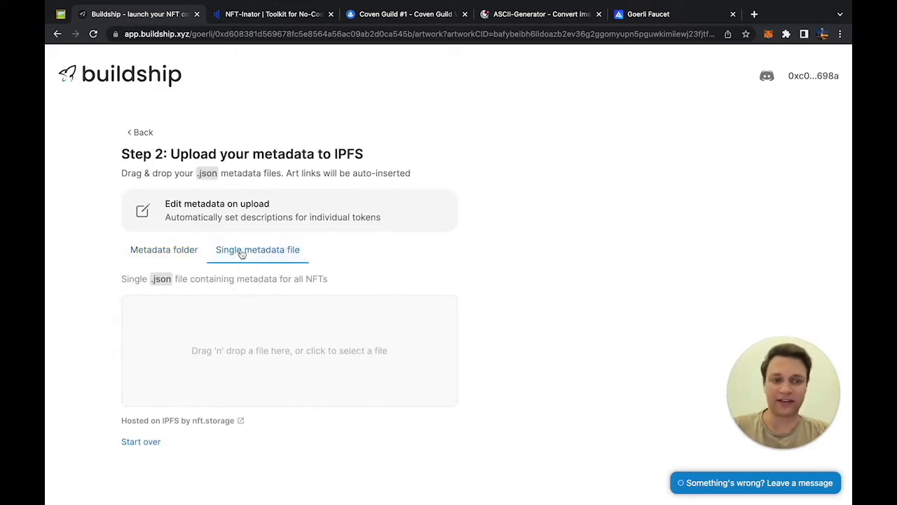
left_click(62, 14)
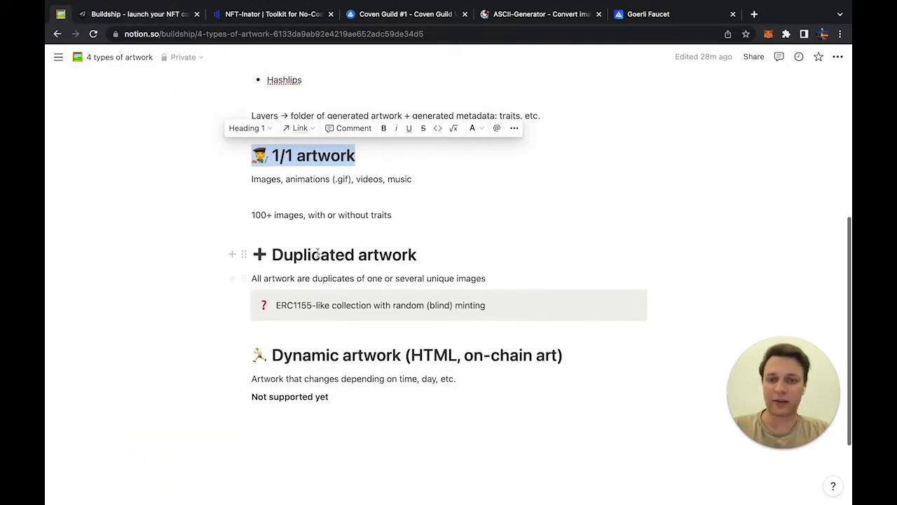
Step: Highlight the 'Duplicated artwork' heading in Notion, then return to the Buildship upload page
triple_click(318, 254)
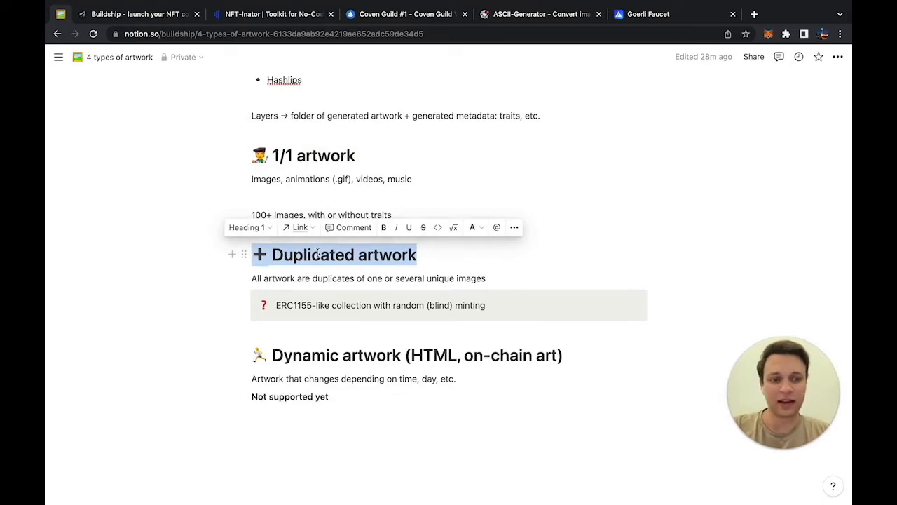
left_click(147, 15)
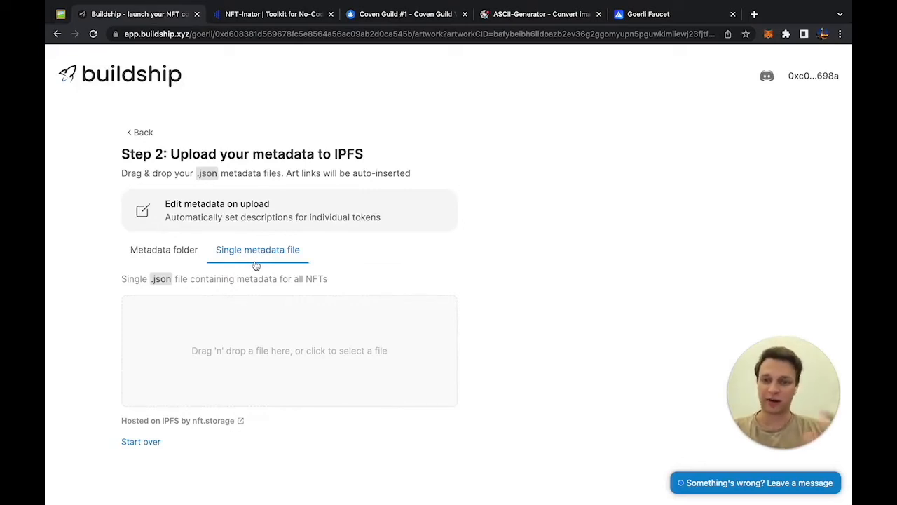
Step: Switch to metadata-folder upload and browse dummy-artwork/metadata in the picker, then cancel
left_click(187, 259)
left_click(237, 362)
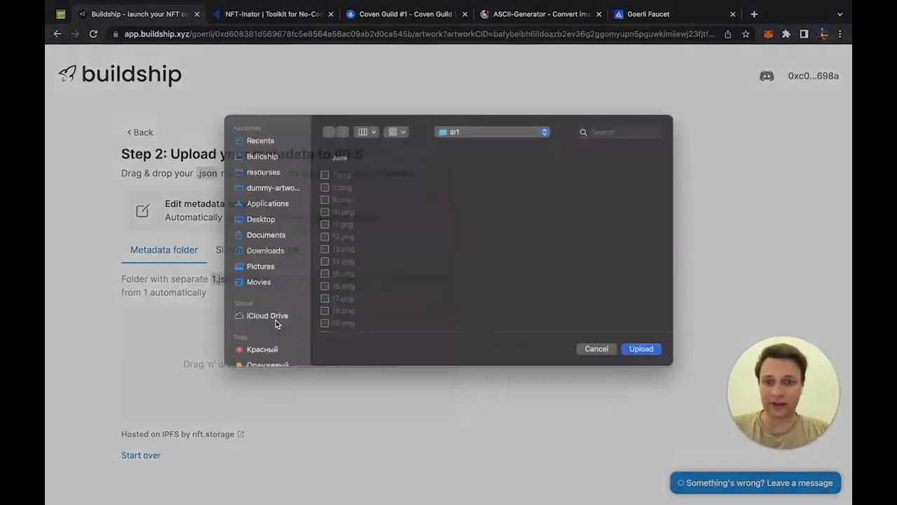
left_click(453, 144)
left_click(456, 157)
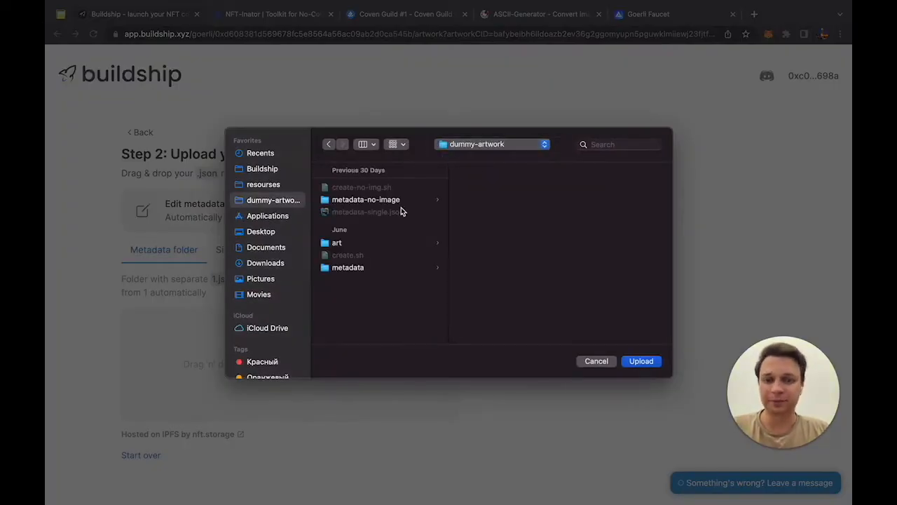
left_click(375, 268)
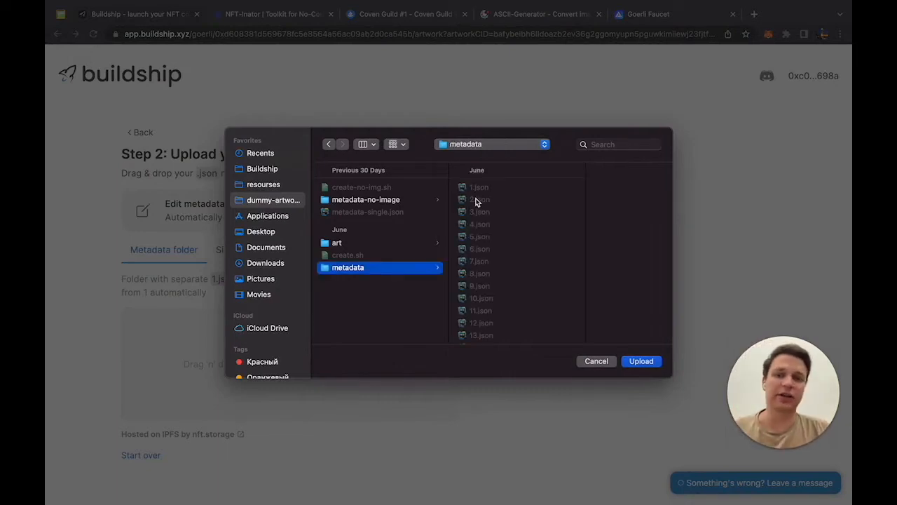
scroll(477, 200, "down", 5)
scroll(479, 197, "up", 5)
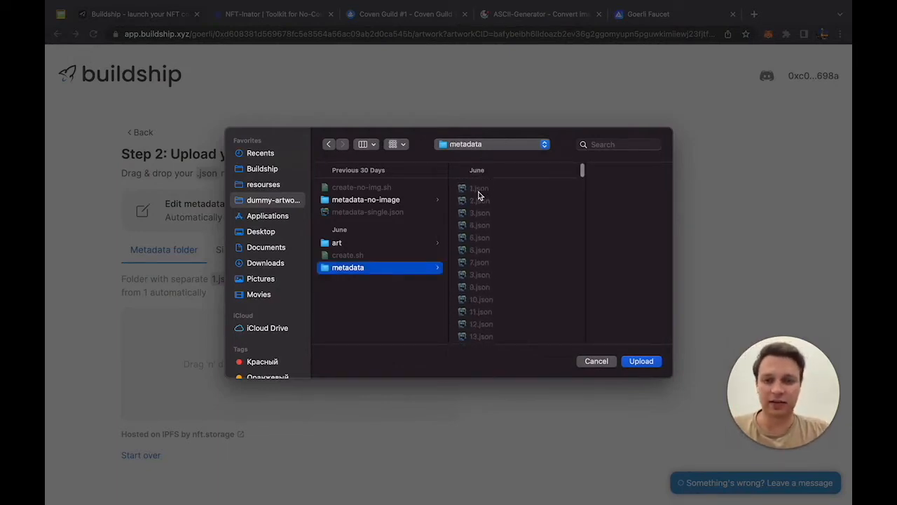
left_click(596, 361)
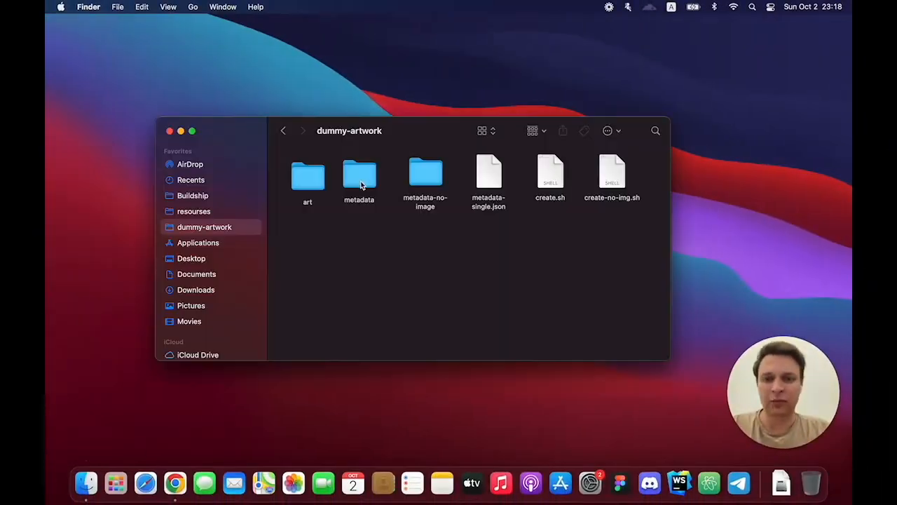
Step: In Finder, open the metadata folder and preview 1.json
left_click(357, 177)
double_click(357, 177)
left_click(307, 176)
key("space")
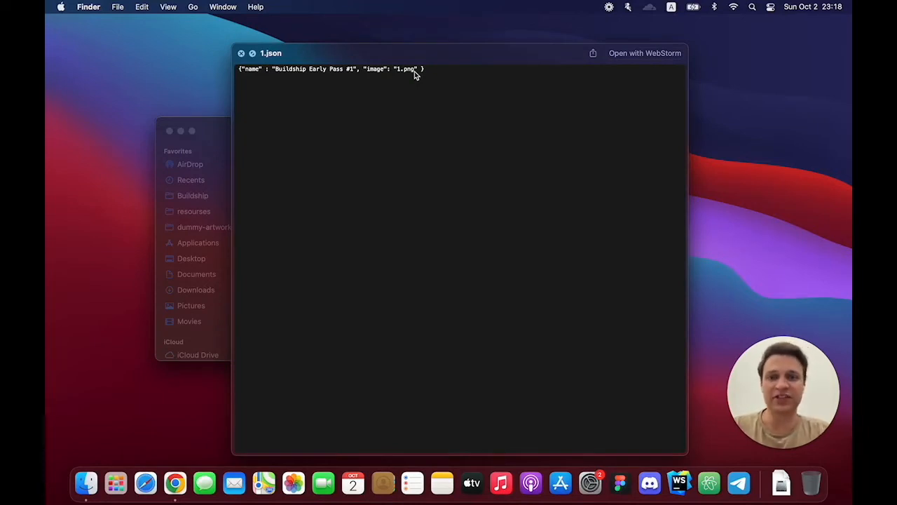
Step: Close the 1.json preview, then reopen the metadata folder and re-check 1.json
key("space")
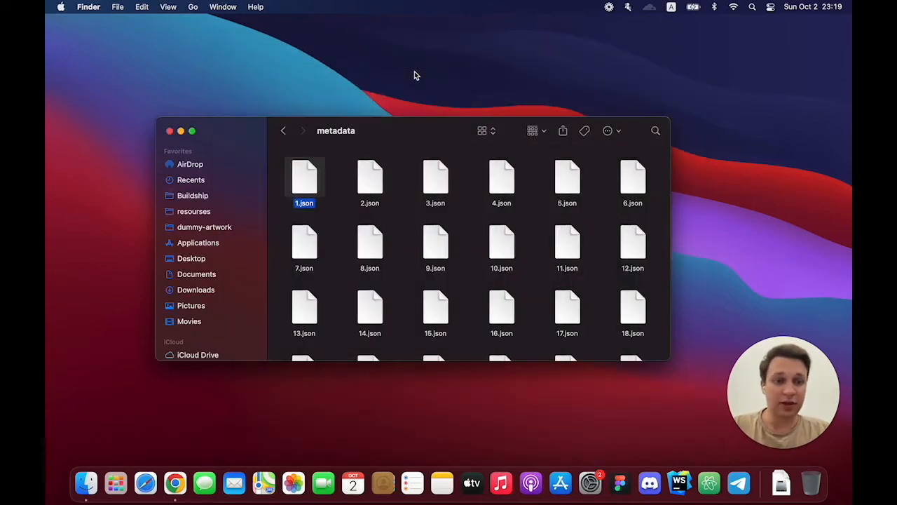
left_click(285, 132)
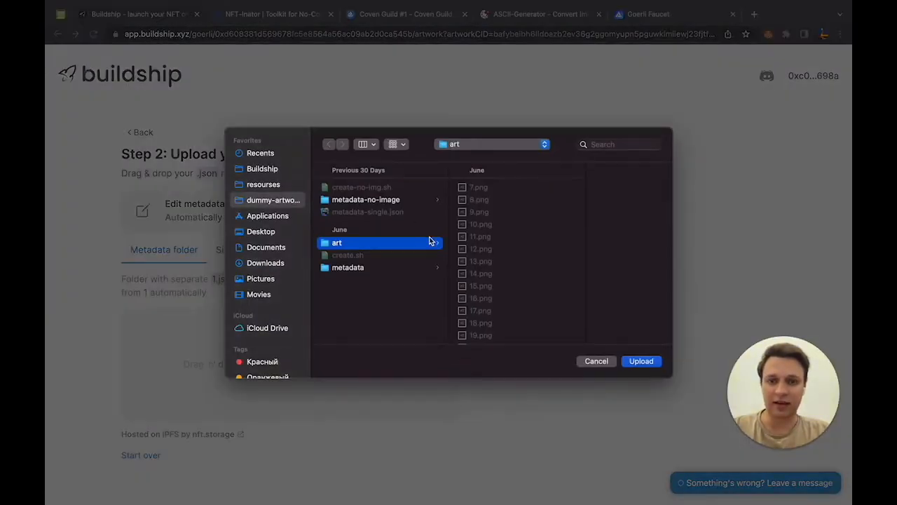
key("ctrl+Left")
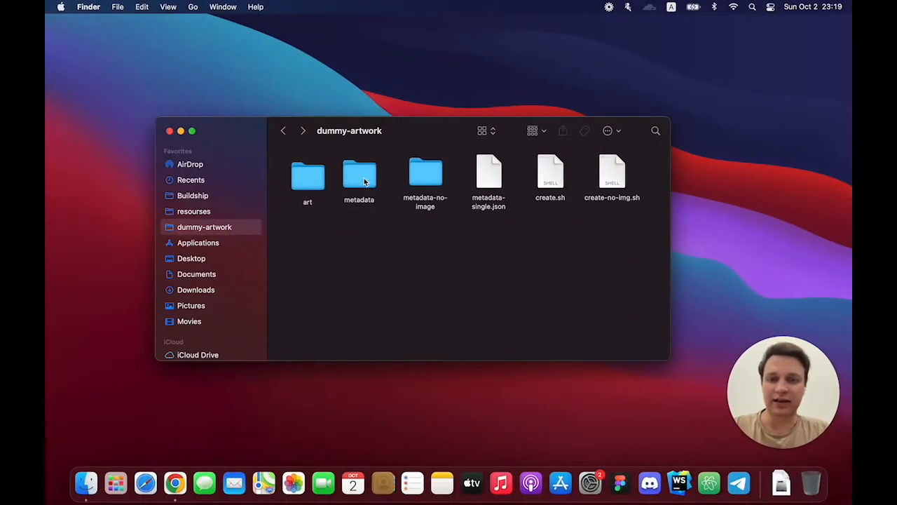
double_click(364, 182)
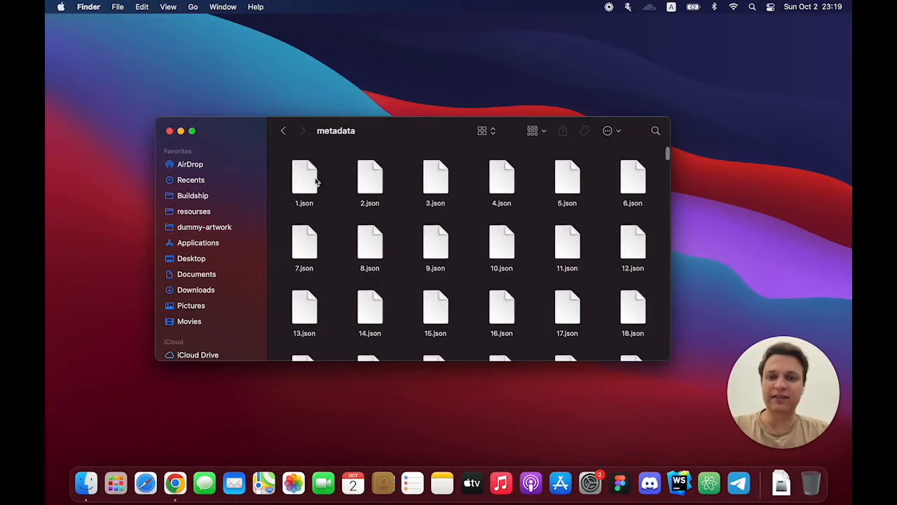
left_click(310, 179)
key("space")
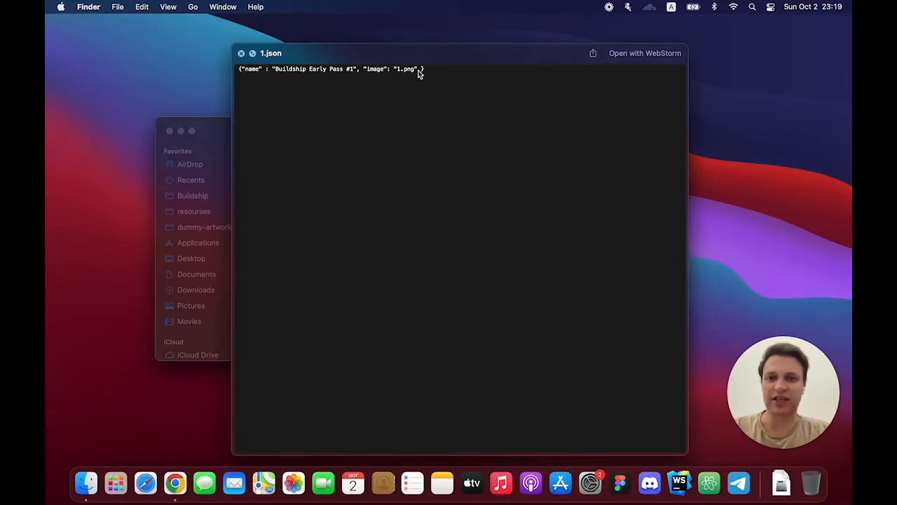
key("space")
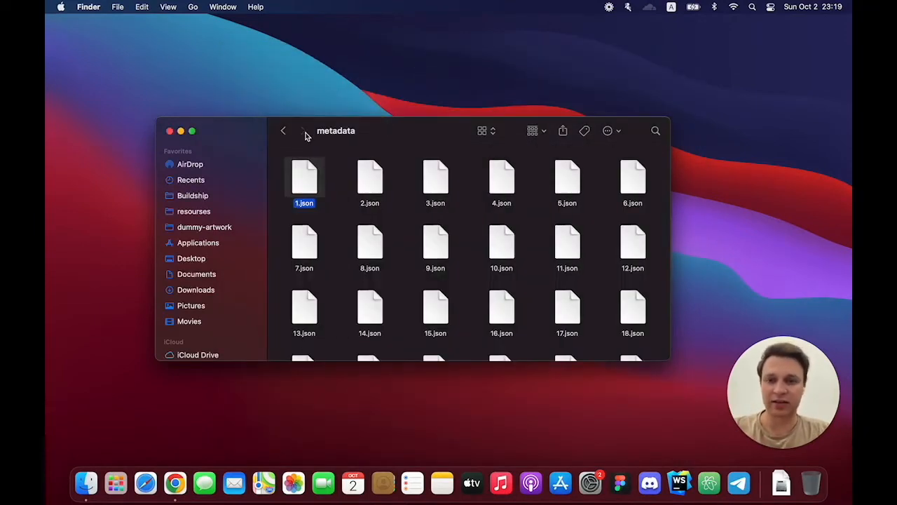
left_click(283, 131)
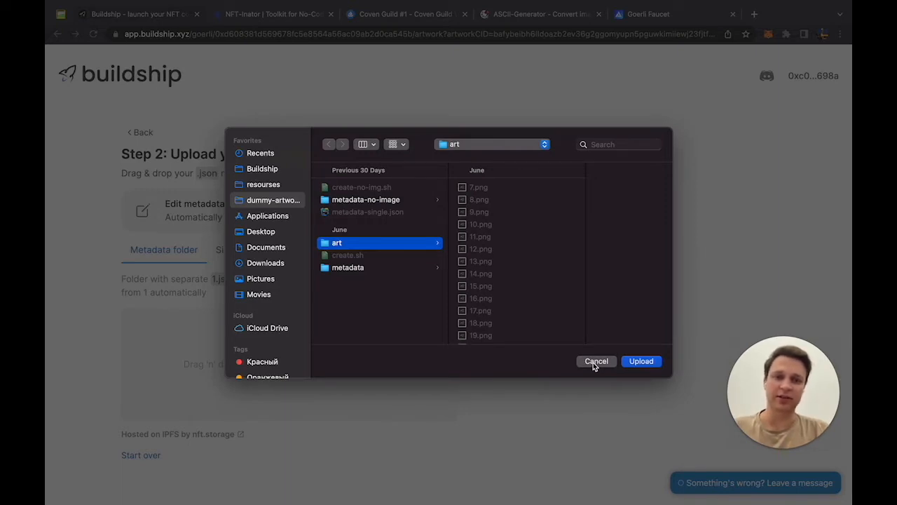
Step: Upload the metadata-no-image folder, confirming all 1,001 files
left_click(415, 199)
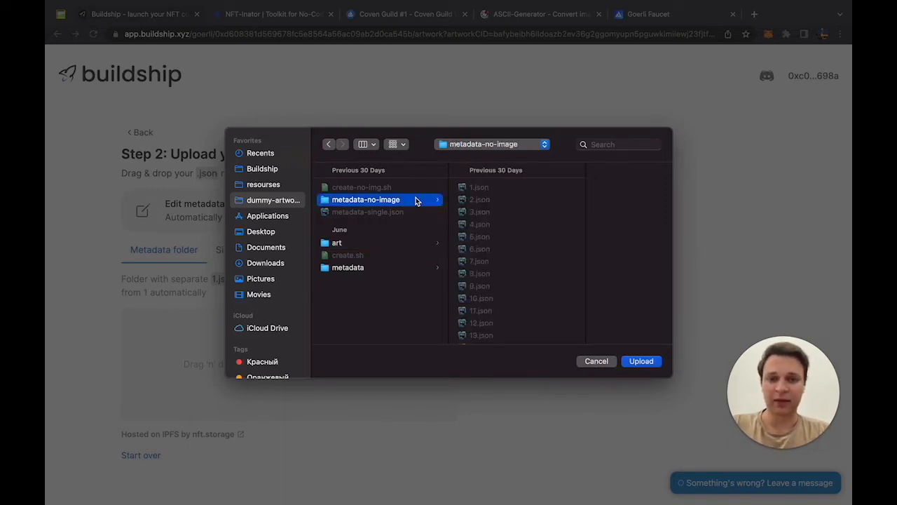
left_click(639, 361)
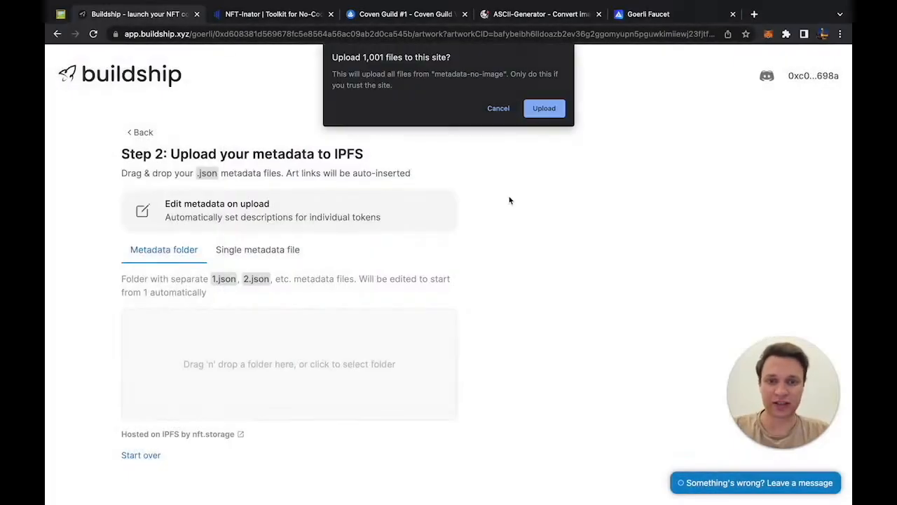
left_click(537, 108)
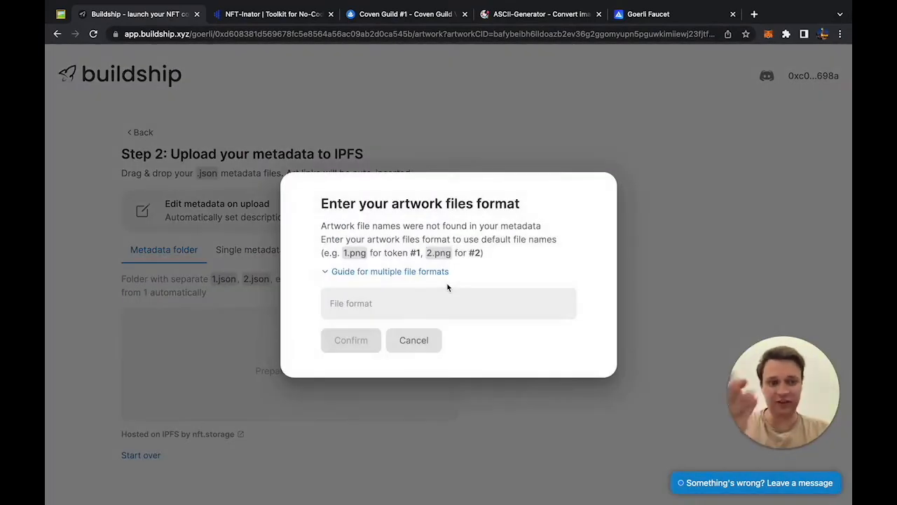
Step: Set the artwork file format to .png, then open the folder in Finder
left_click(438, 299)
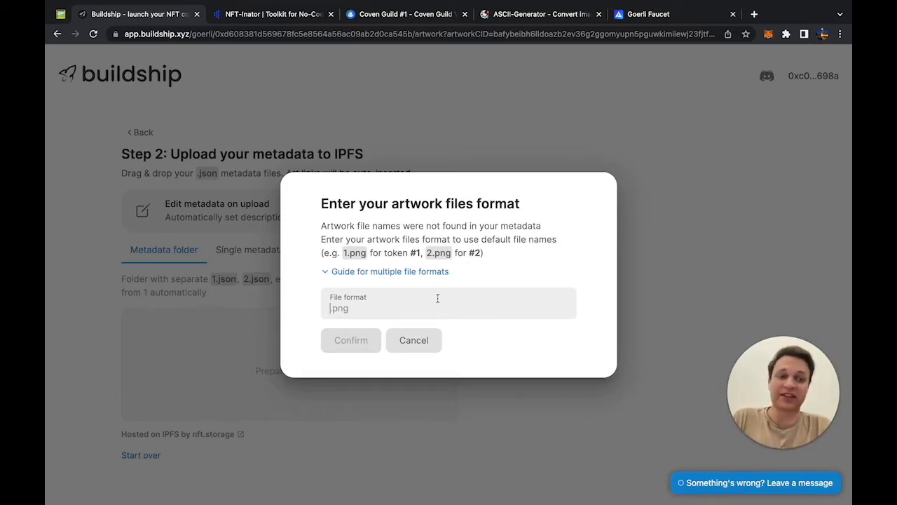
type(".png")
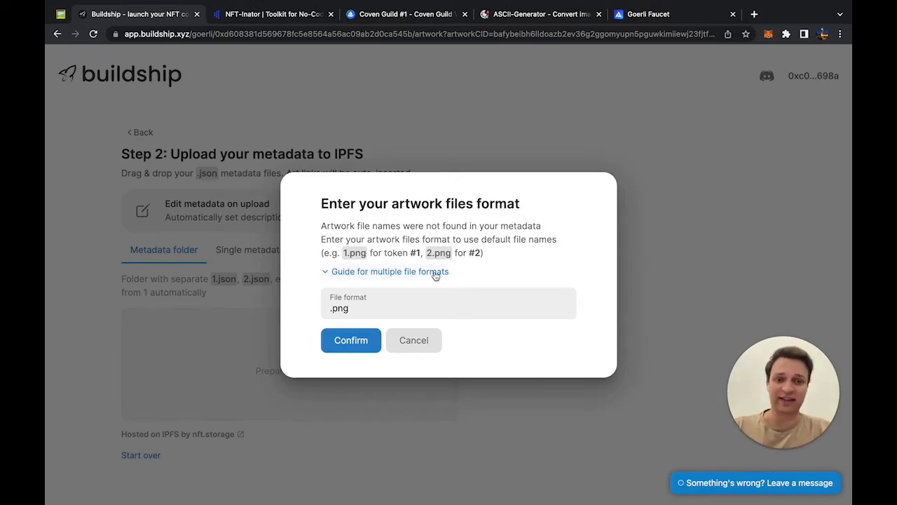
key("ctrl+Left")
double_click(361, 176)
Step: Open the metadata-no-image folder in Finder and preview 900.json
left_click(284, 131)
double_click(422, 182)
scroll(420, 239, "up", 3)
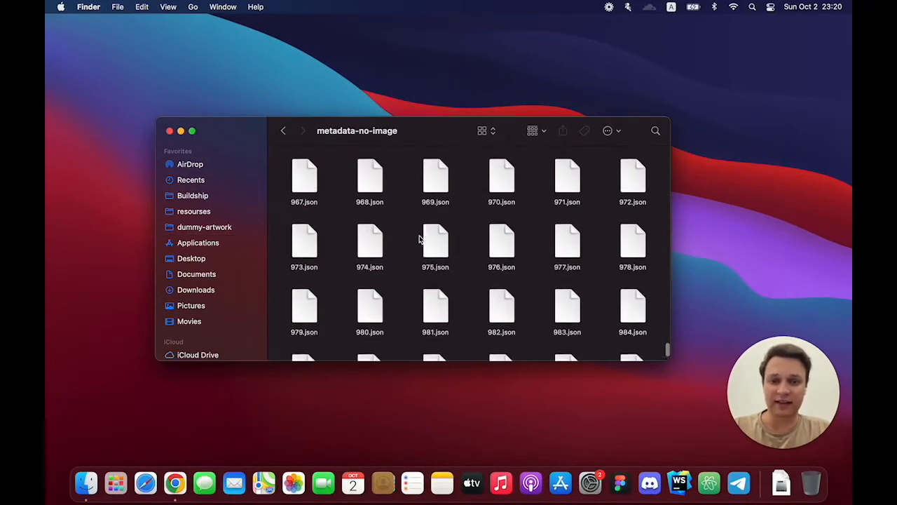
scroll(420, 240, "up", 10)
scroll(421, 239, "down", 1)
left_click(633, 193)
key("space")
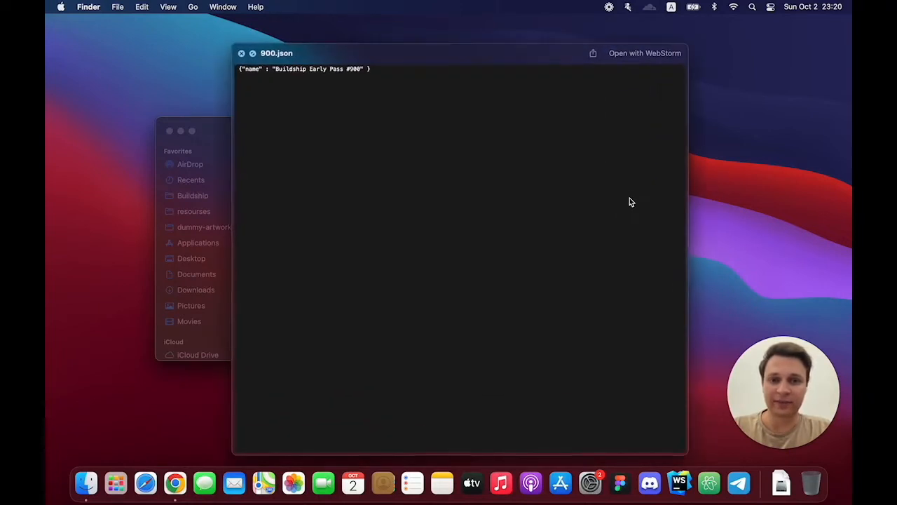
key("space")
Step: Open 900.json in Atom through Open With
right_click(630, 198)
left_click(622, 193)
key("space")
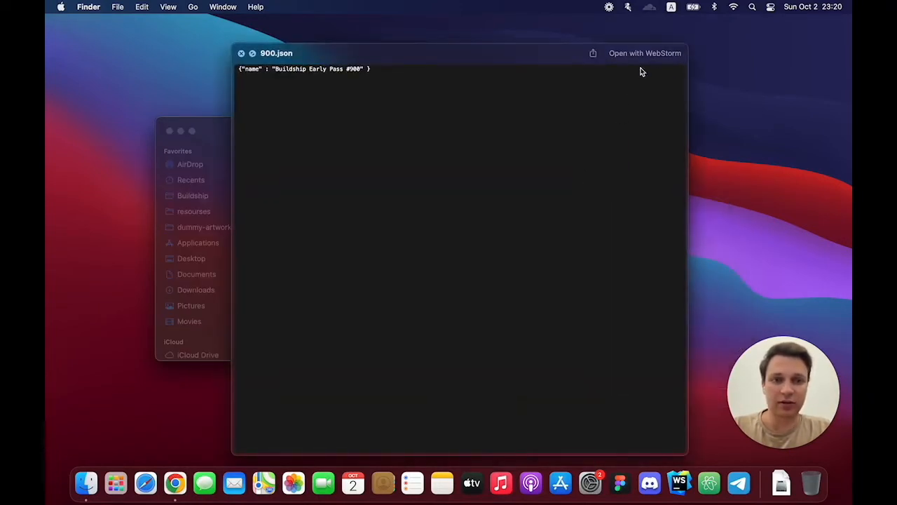
key("space")
key("space")
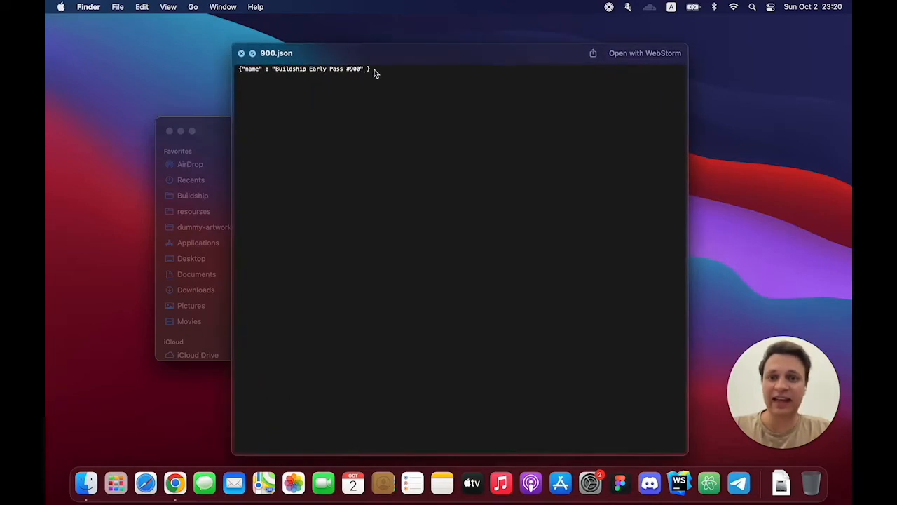
key("space")
right_click(627, 197)
mouse_move(652, 221)
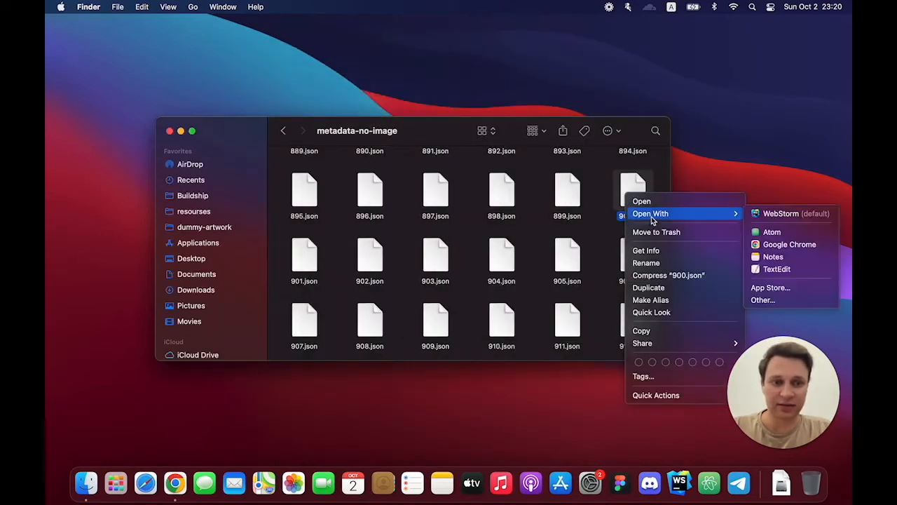
left_click(771, 232)
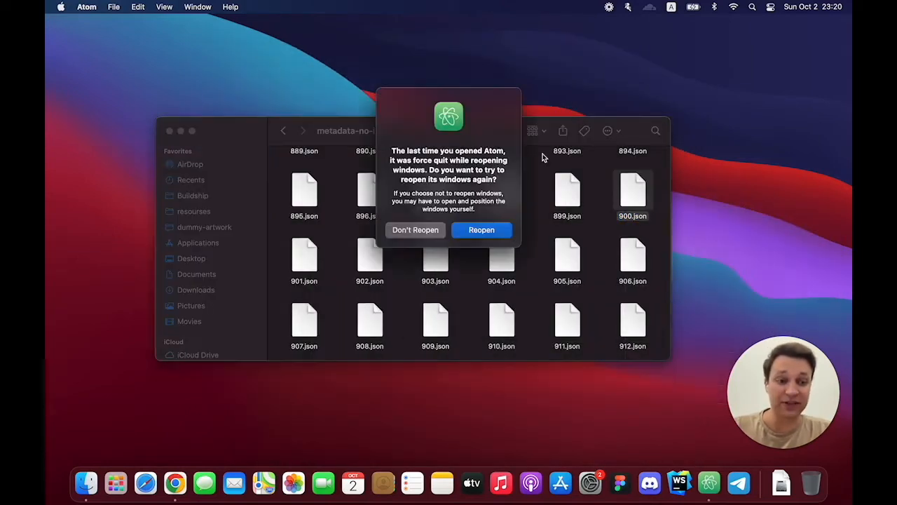
Step: Add an "image": "900.mp4" field after the name in 900.json
left_click(481, 229)
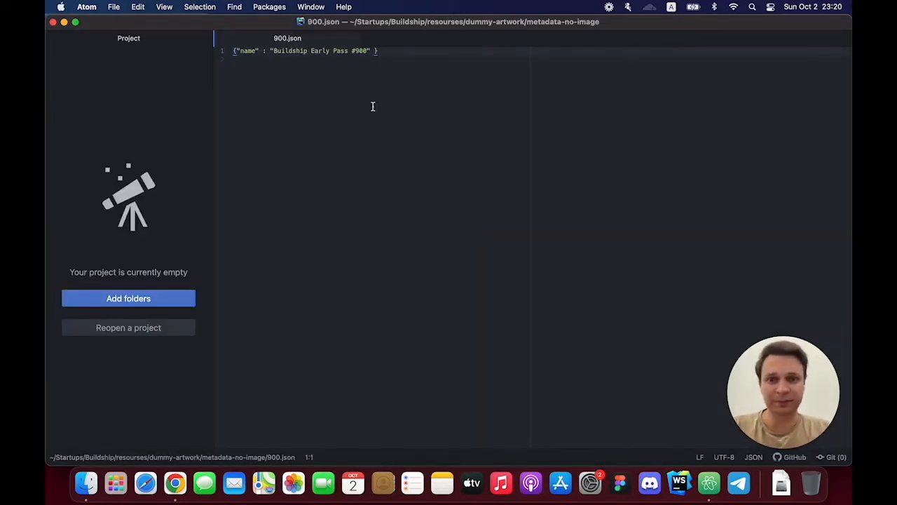
left_click(372, 51)
type(", \"image\":")
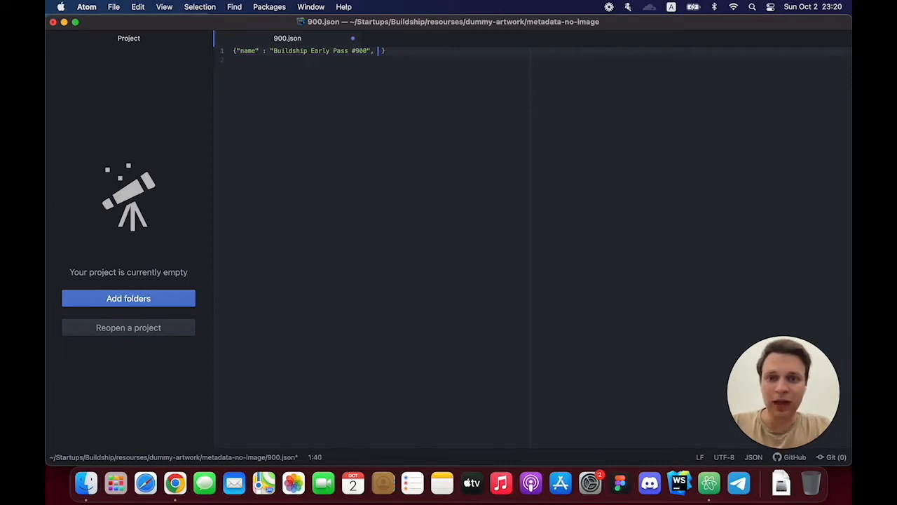
left_click(378, 52)
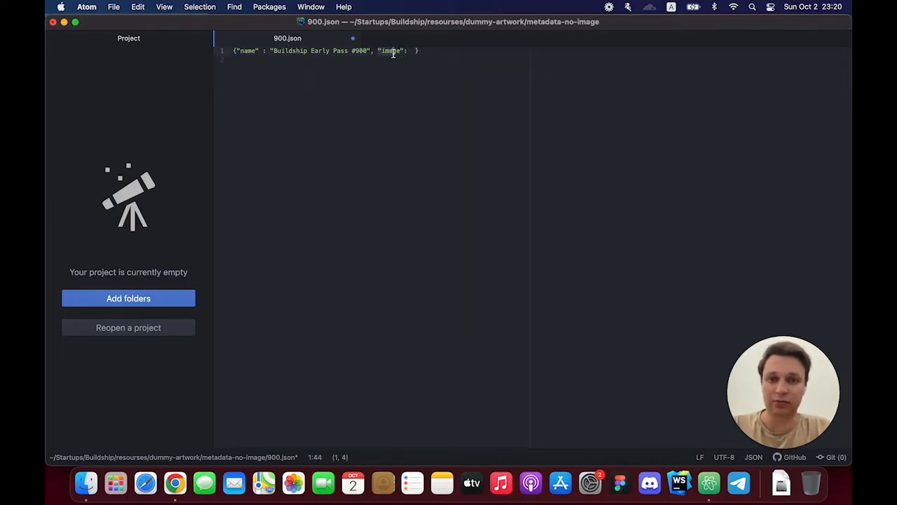
left_click(409, 52)
type("\"1")
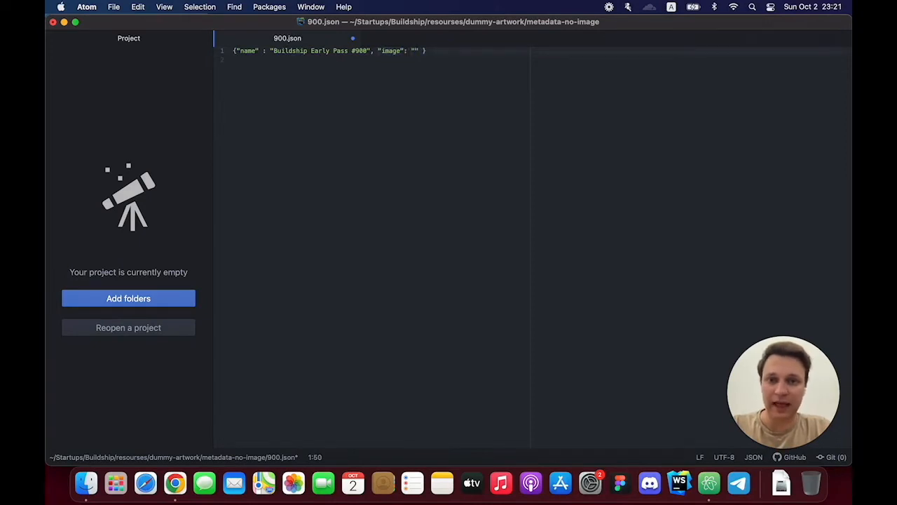
key("BackSpace")
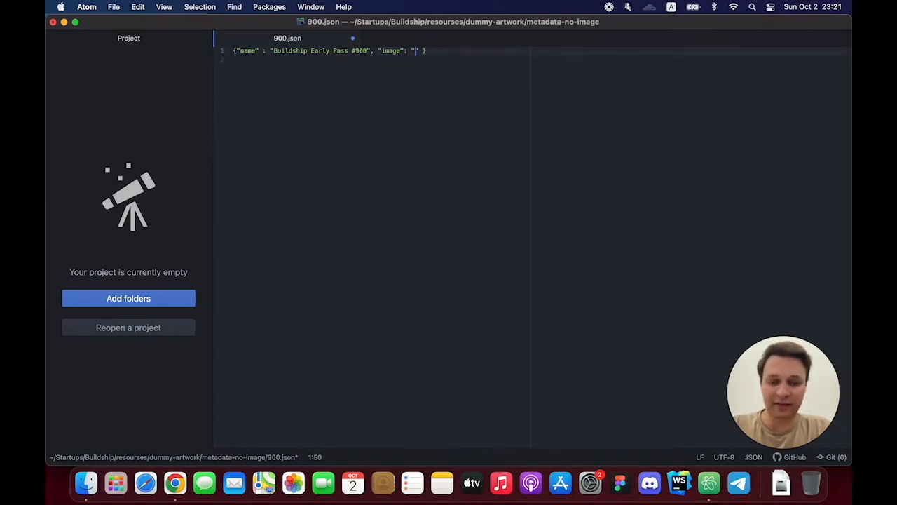
type("900.mp4")
Step: Save 900.json and close its tab and the Atom window
key("super+s")
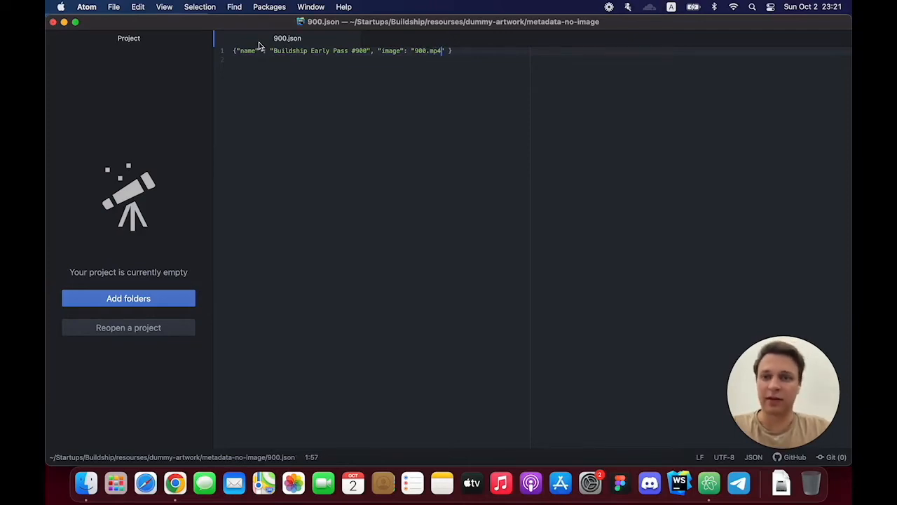
left_click(353, 37)
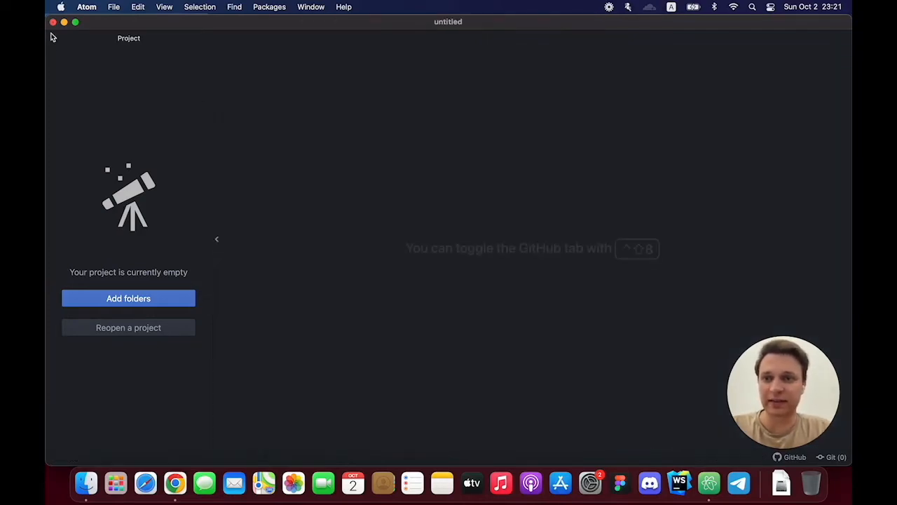
left_click(52, 22)
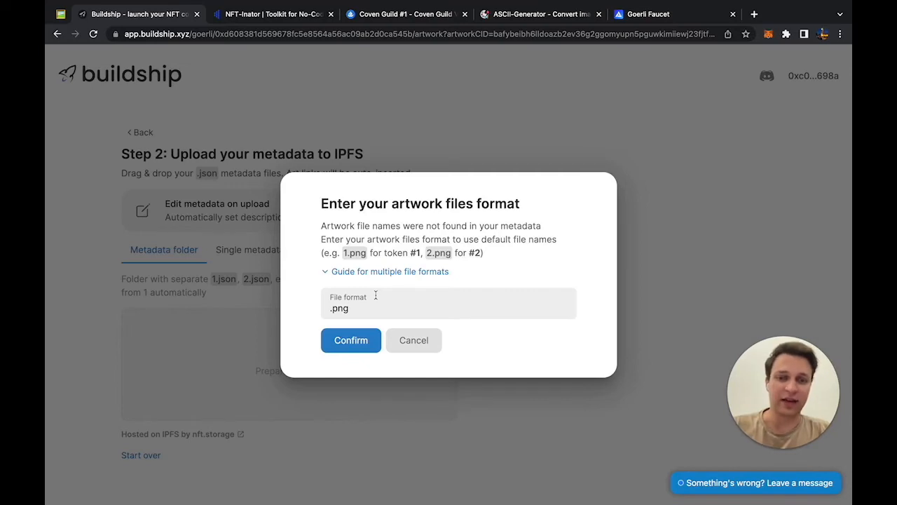
Step: Confirm .png as the artwork file format and let the metadata upload to IPFS finish
left_click(353, 340)
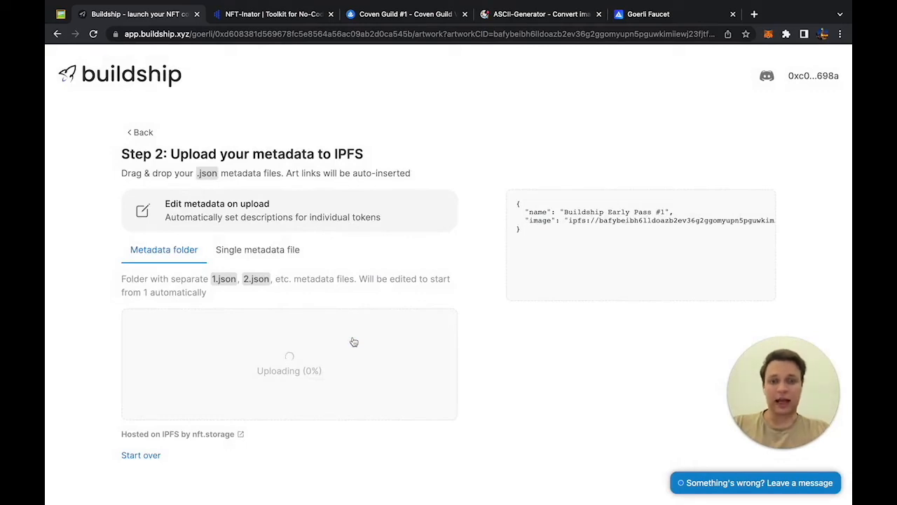
scroll(604, 219, "right", 5)
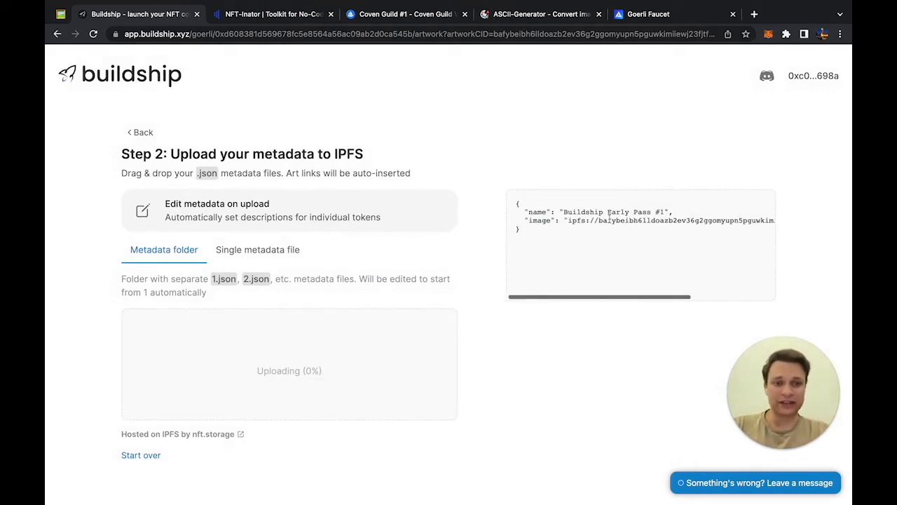
scroll(611, 223, "left", 5)
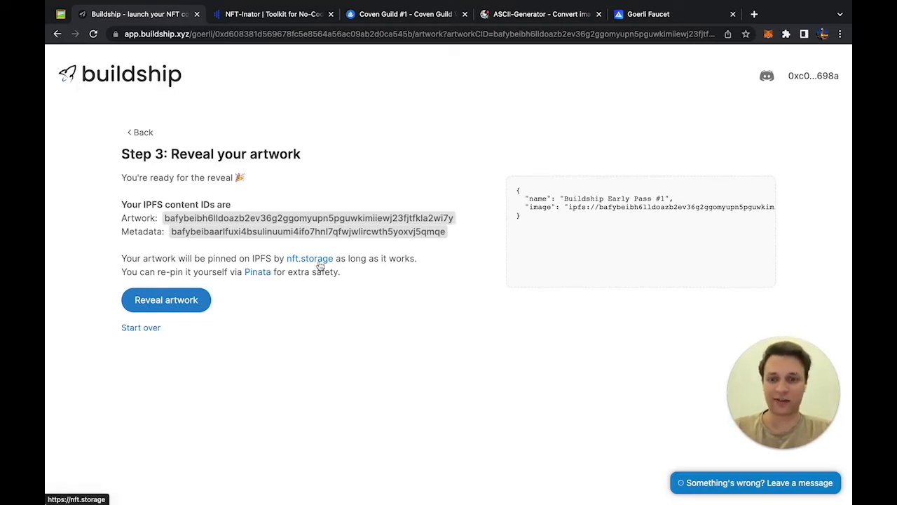
Step: Open Pinata in a new tab and look at its pricing plans
right_click(253, 272)
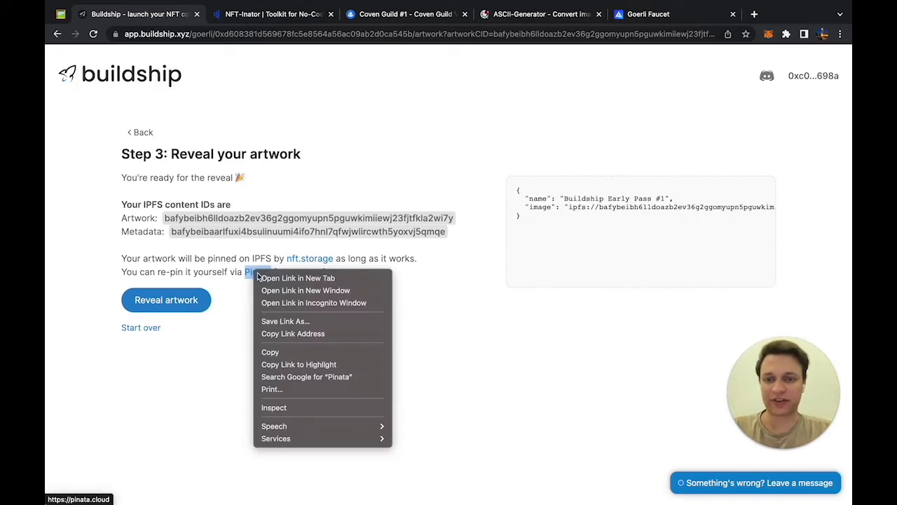
left_click(266, 279)
left_click(222, 19)
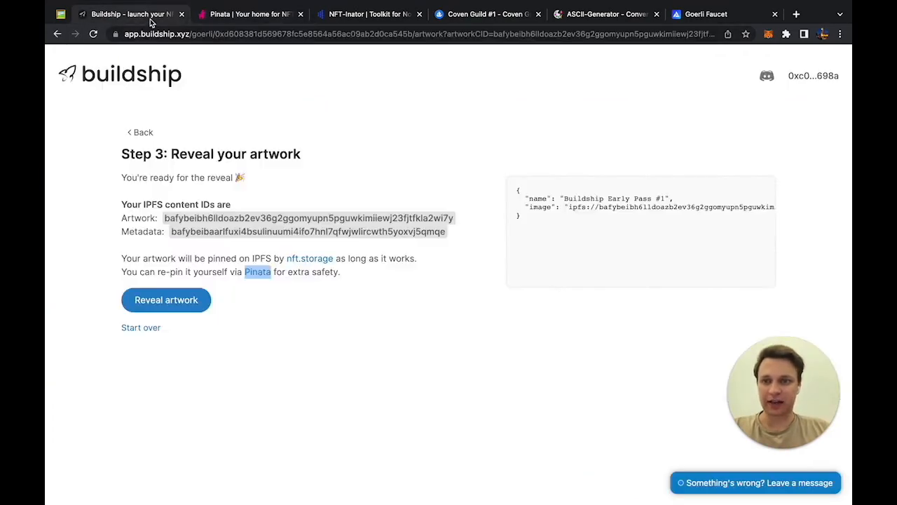
left_click(150, 19)
left_click(261, 232)
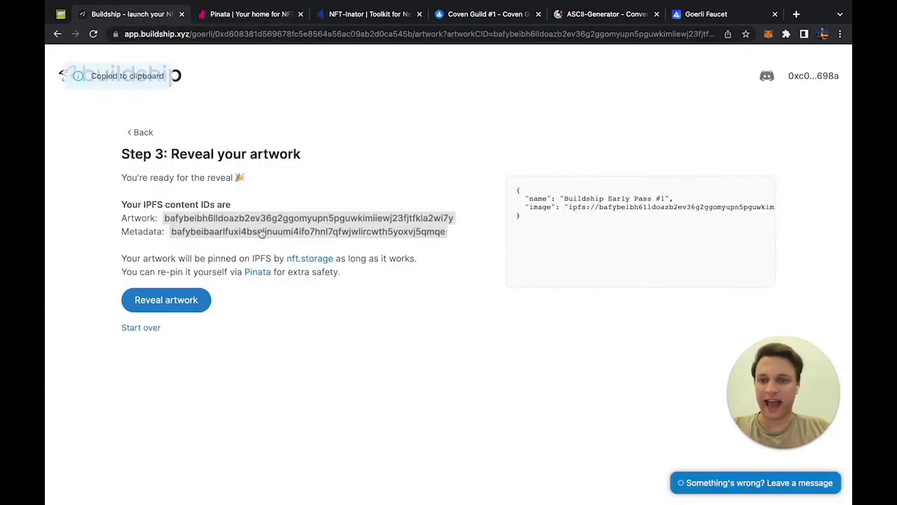
left_click(224, 22)
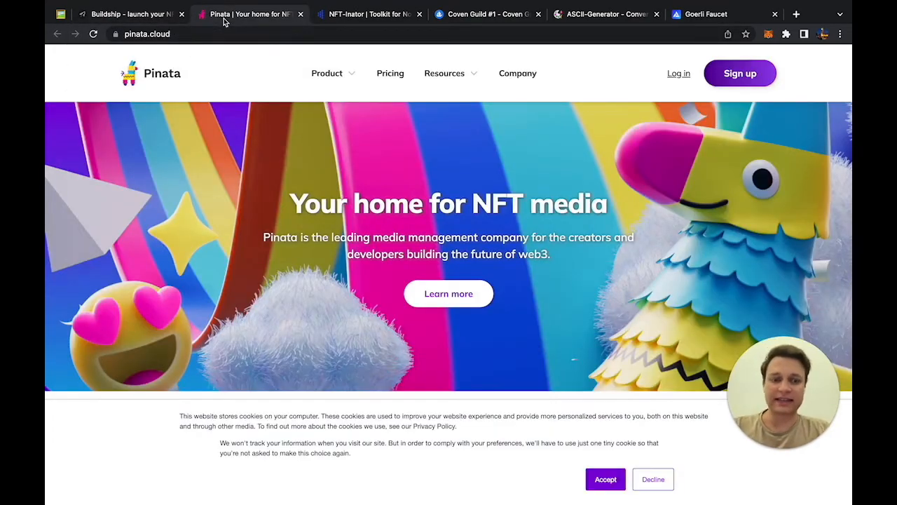
left_click(390, 73)
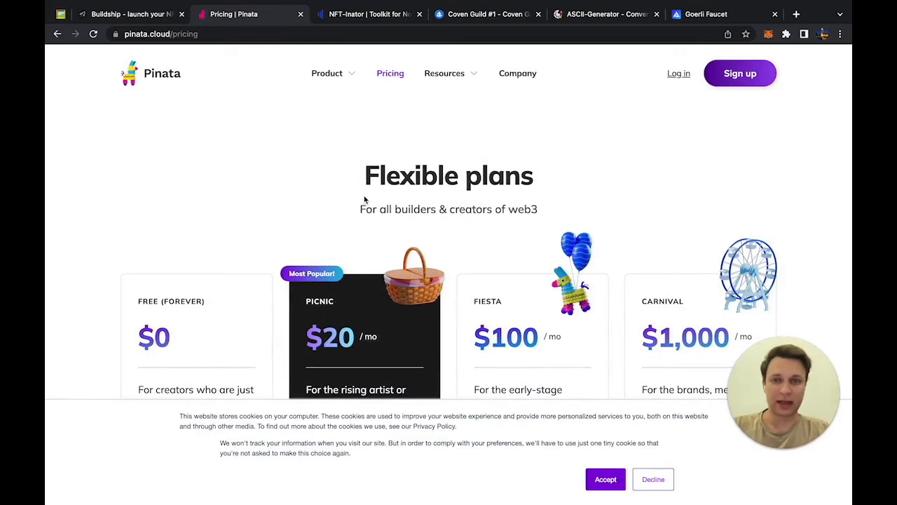
left_click(162, 15)
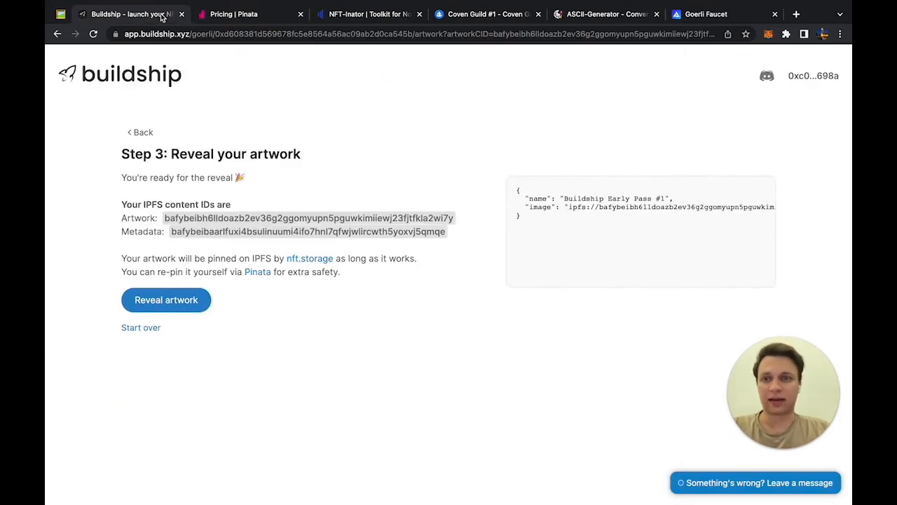
Step: Glance at NFT.Storage in a new tab, close it, and restart the upload flow from Step 1
right_click(303, 261)
left_click(322, 266)
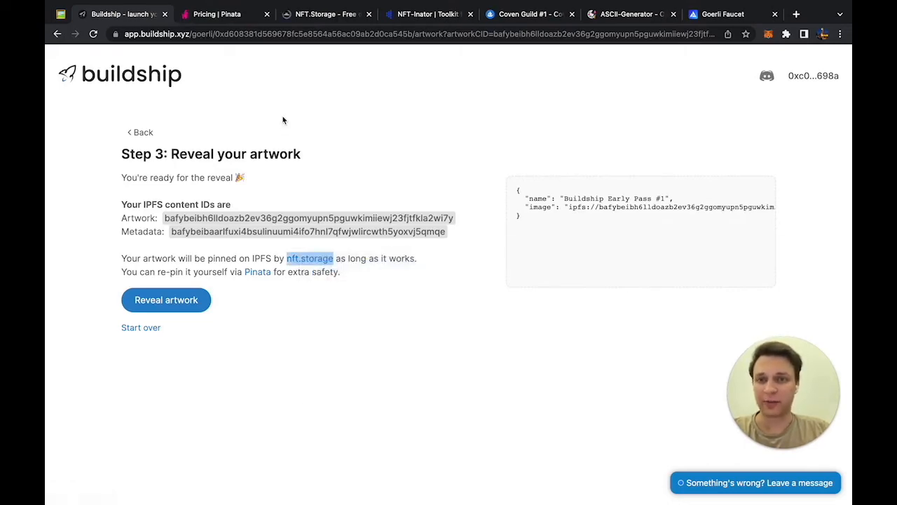
left_click(312, 16)
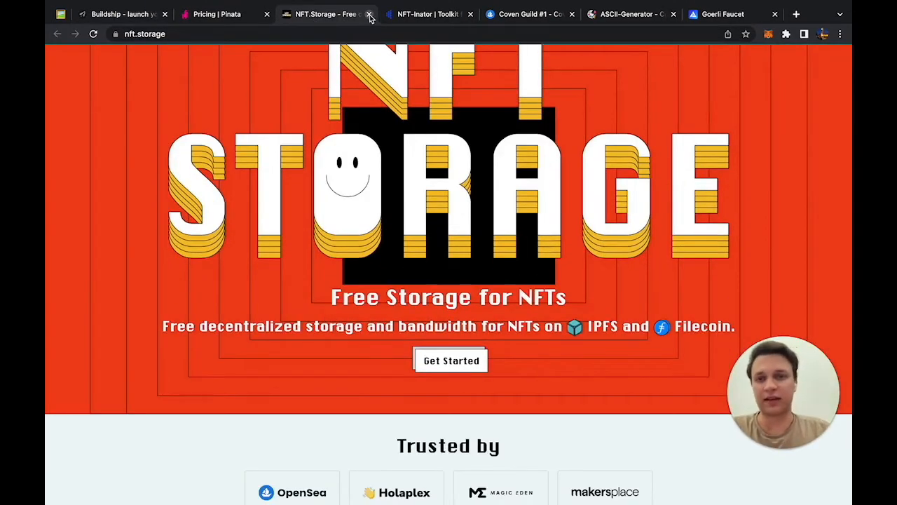
left_click(370, 15)
left_click(130, 14)
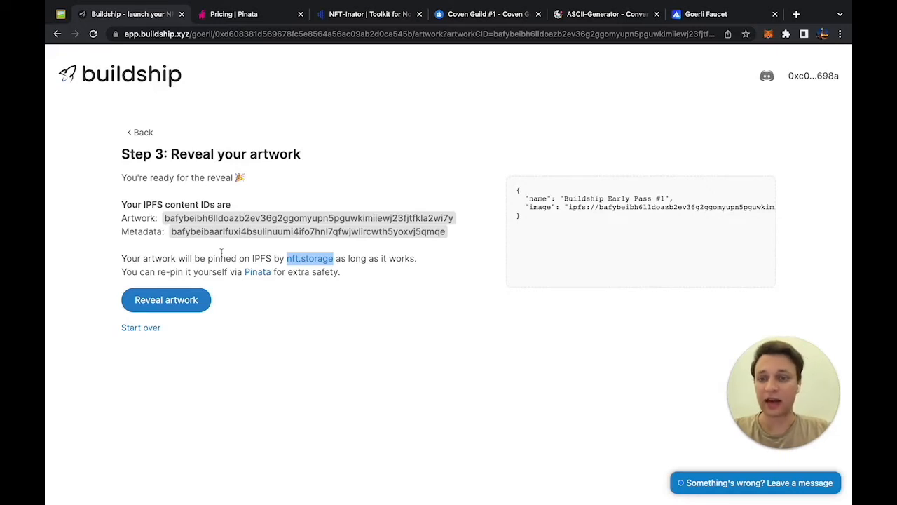
left_click(148, 329)
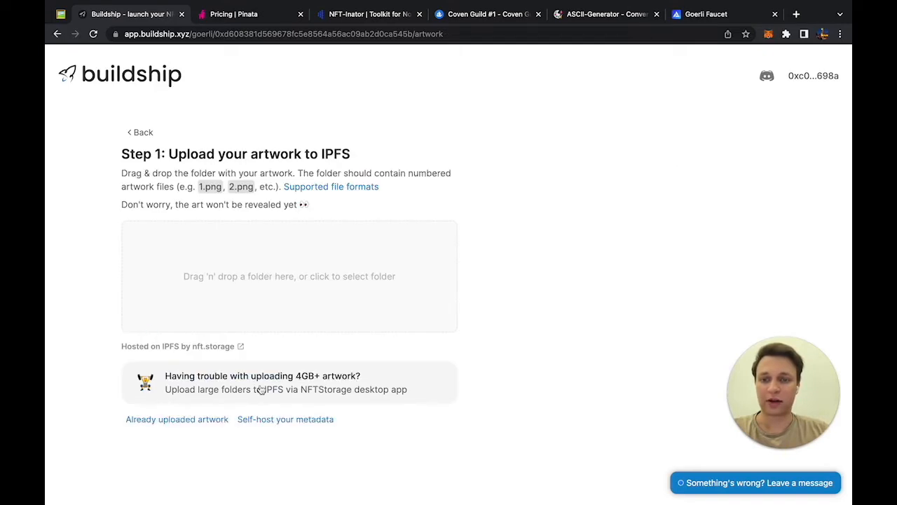
left_click(300, 421)
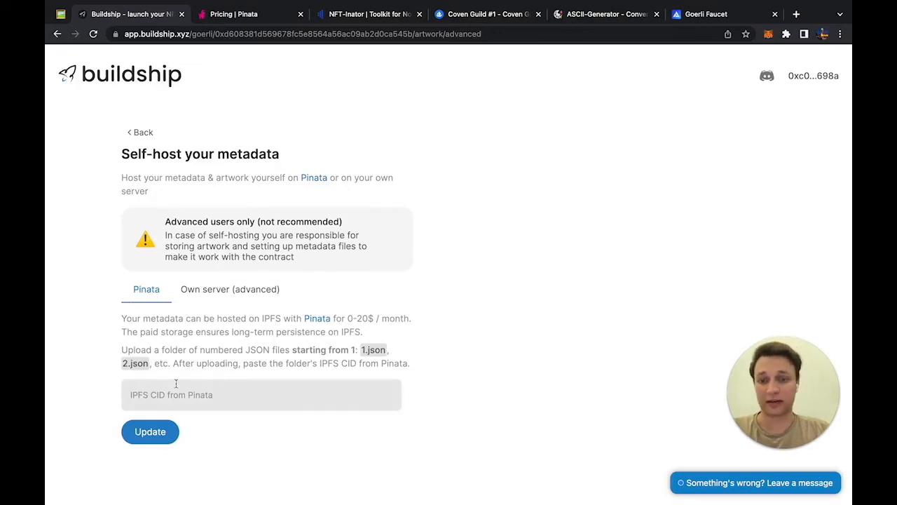
left_click(203, 289)
left_click(148, 291)
left_click(239, 289)
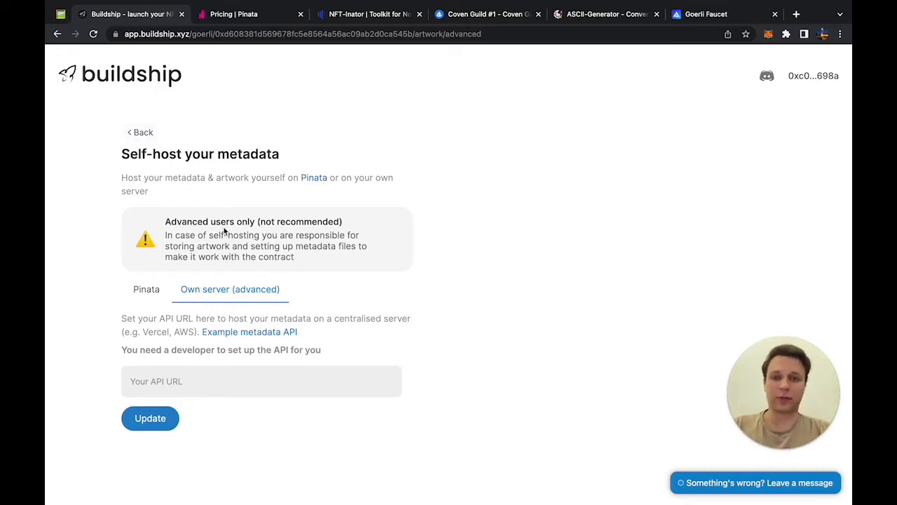
left_click(145, 133)
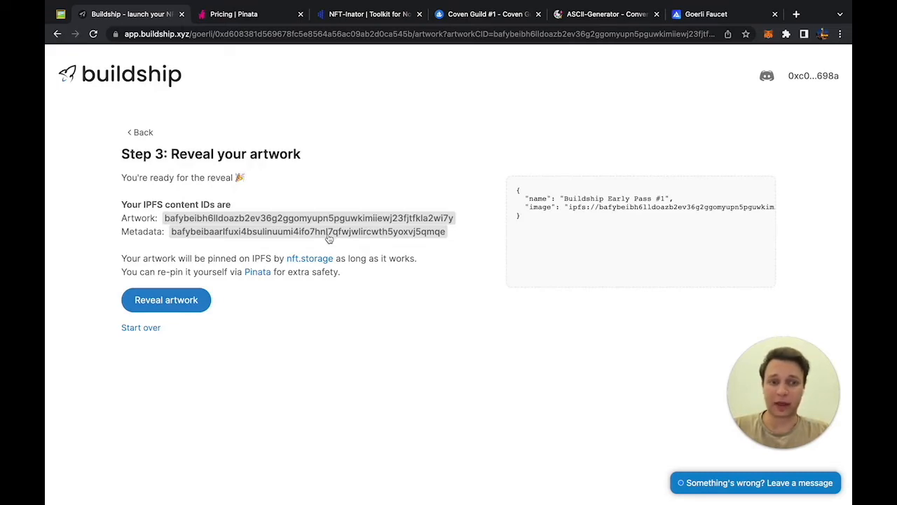
Step: Reveal the collection's artwork and approve the reveal transaction in MetaMask
left_click(206, 311)
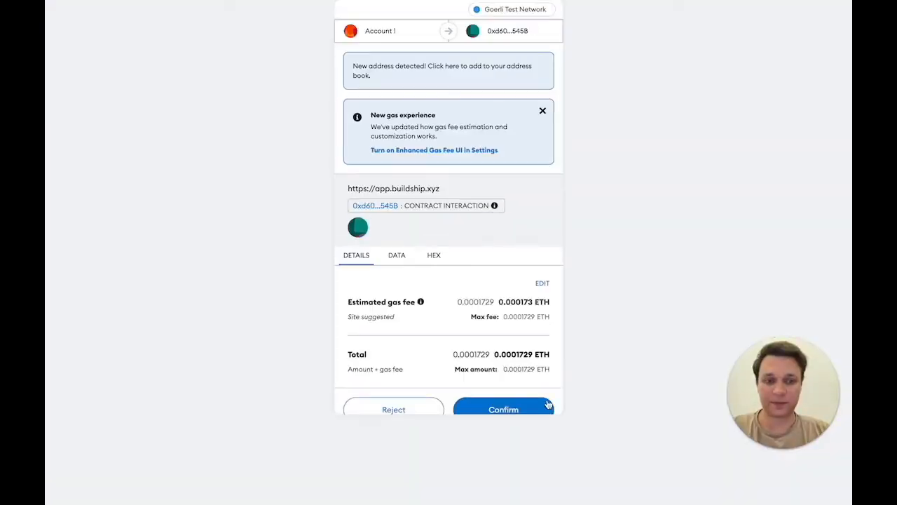
left_click(529, 416)
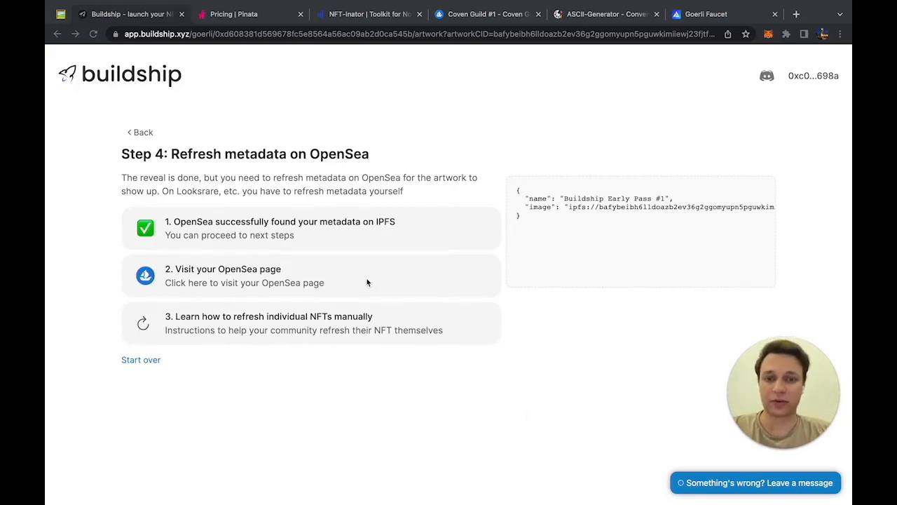
Step: Open Coven Guild #1 on OpenSea and refresh its metadata to show the revealed artwork
left_click(247, 278)
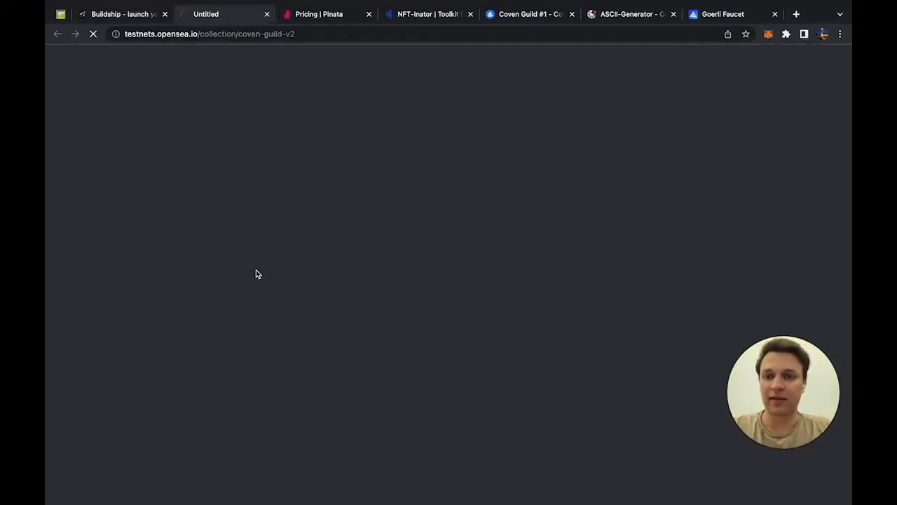
scroll(368, 294, "down", 5)
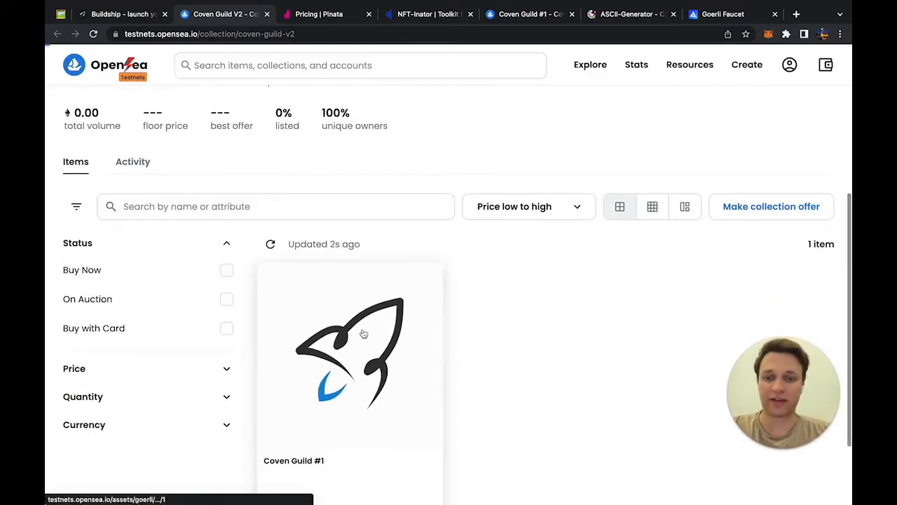
left_click(366, 292)
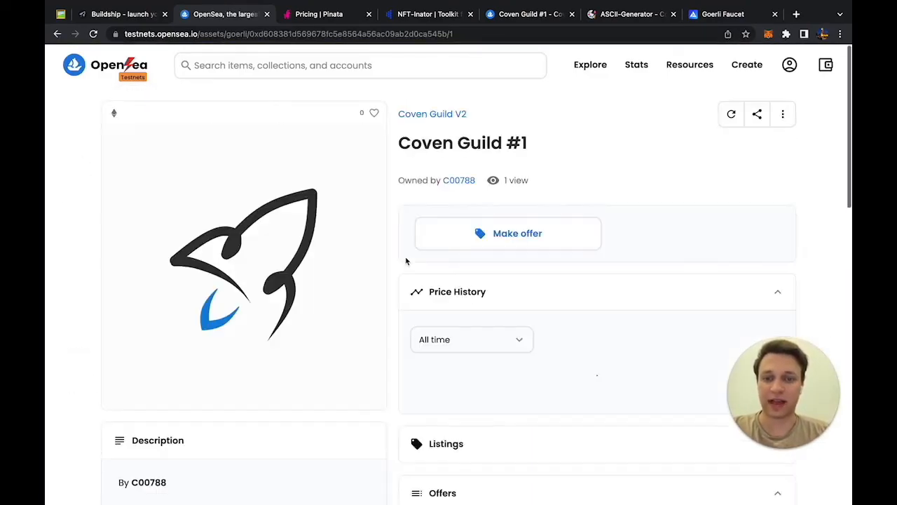
left_click(731, 116)
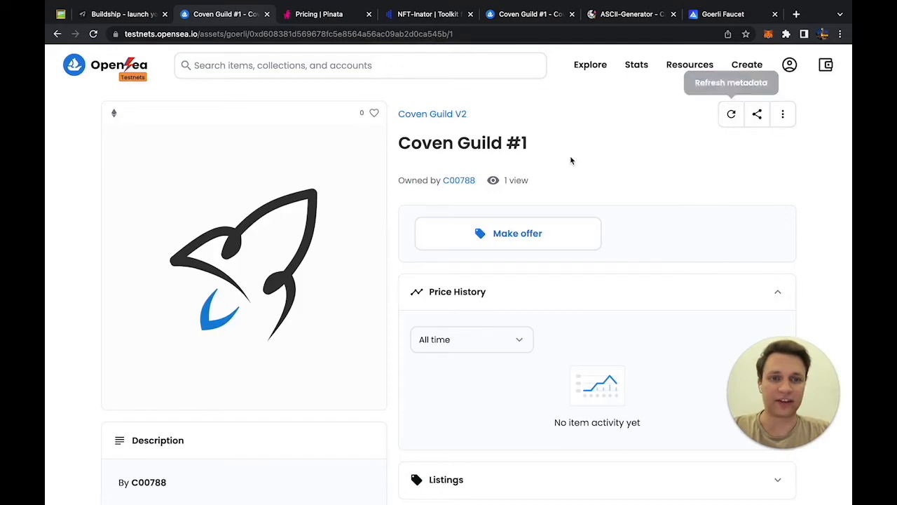
key("super+r")
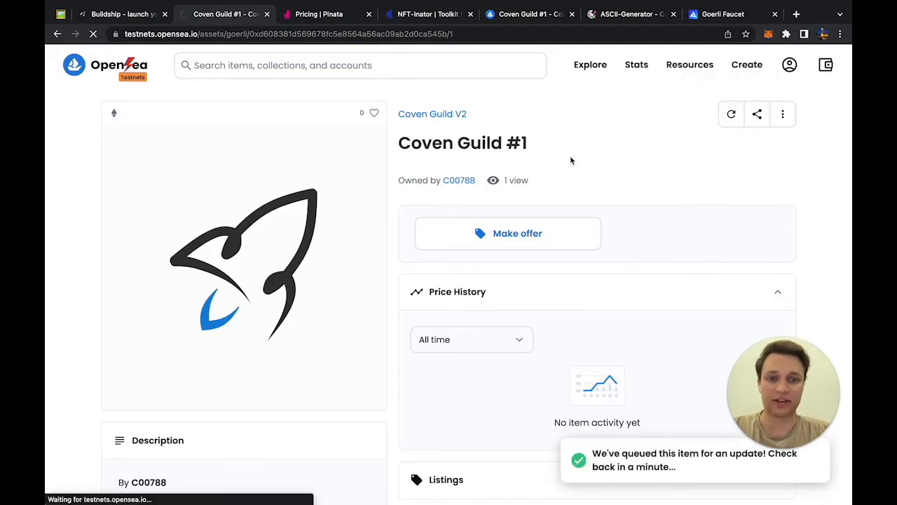
left_click(732, 116)
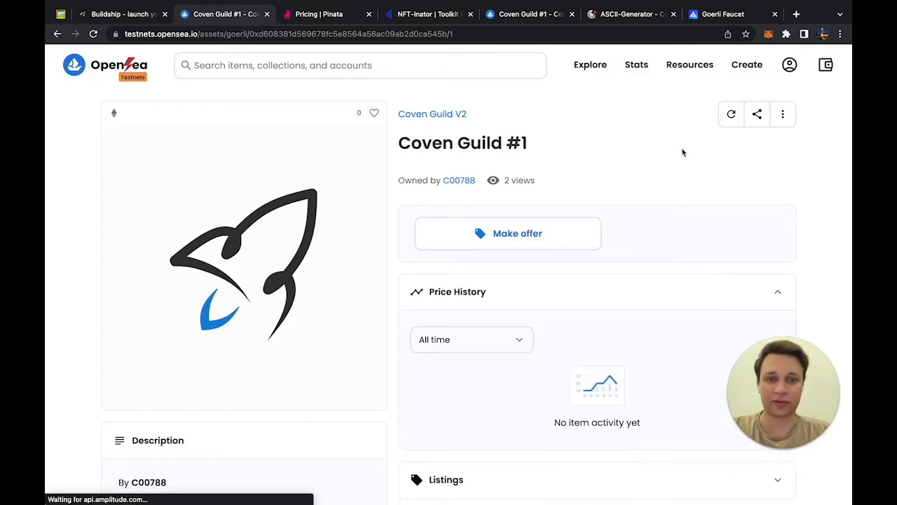
left_click(138, 14)
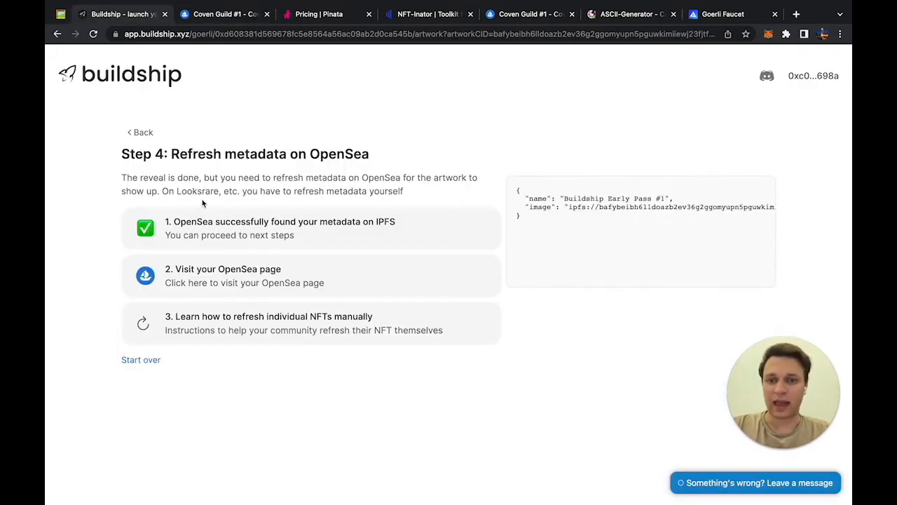
Step: Return to the Coven Guild dashboard and open 'Set up royalties from secondary sales'
left_click(144, 136)
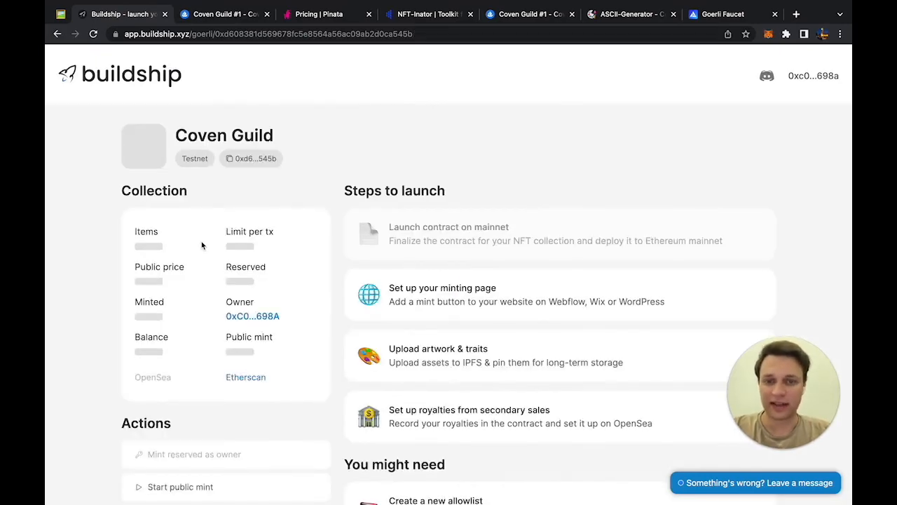
scroll(201, 244, "down", 3)
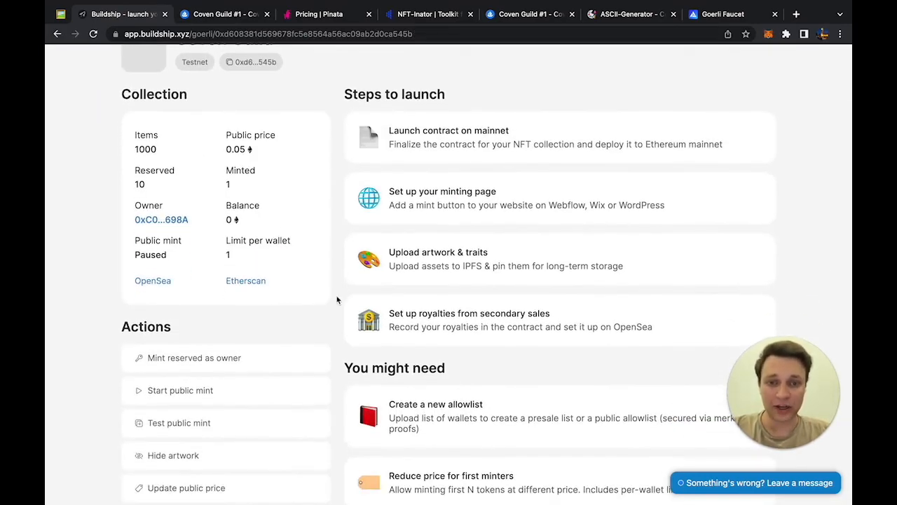
scroll(336, 300, "down", 1)
scroll(336, 300, "up", 2)
scroll(337, 296, "down", 1)
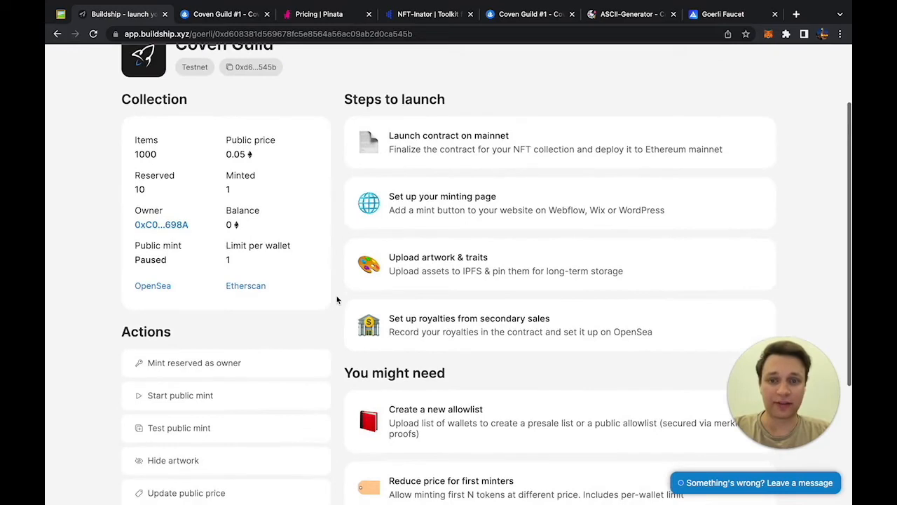
left_click(412, 317)
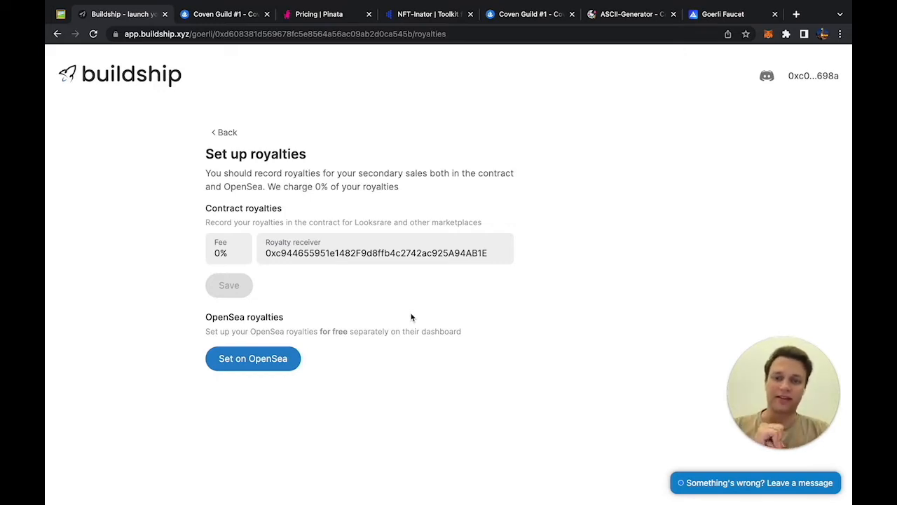
Step: Set the contract royalty fee to 10%, save it and confirm in MetaMask
left_click(221, 252)
key("BackSpace")
type("10")
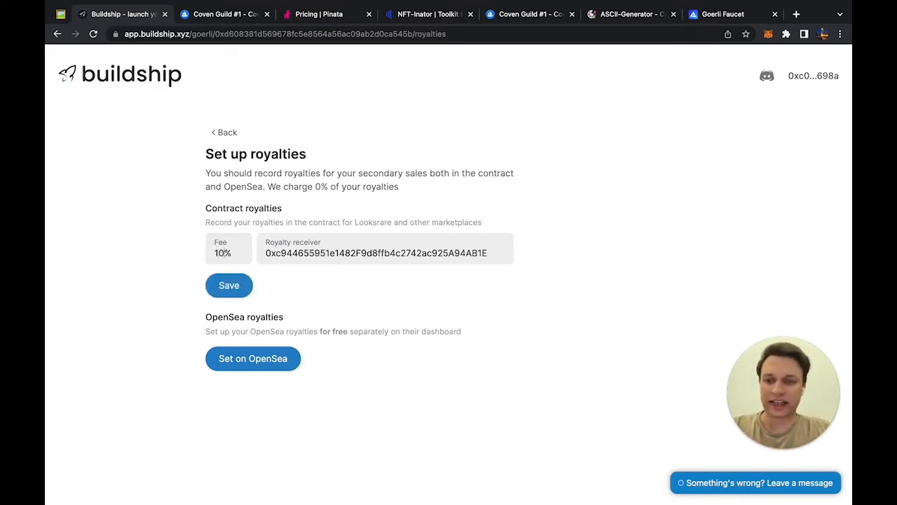
left_click(228, 286)
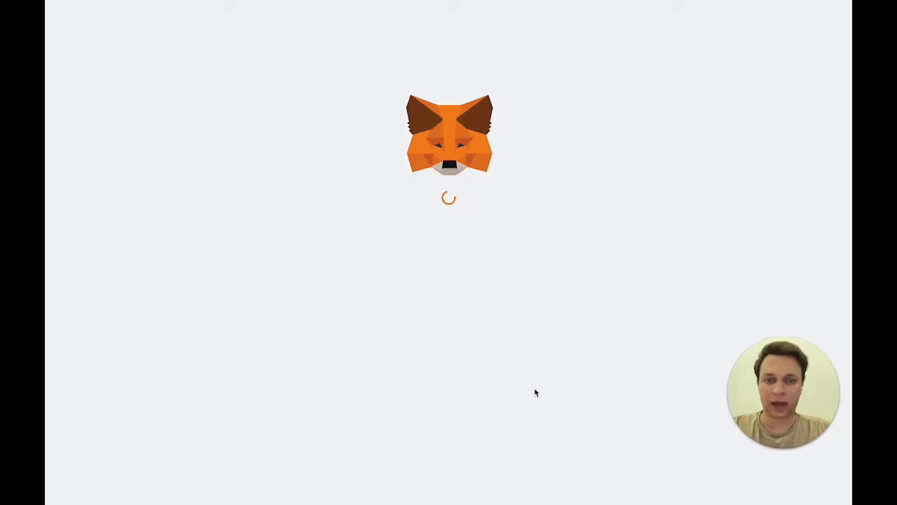
left_click(532, 396)
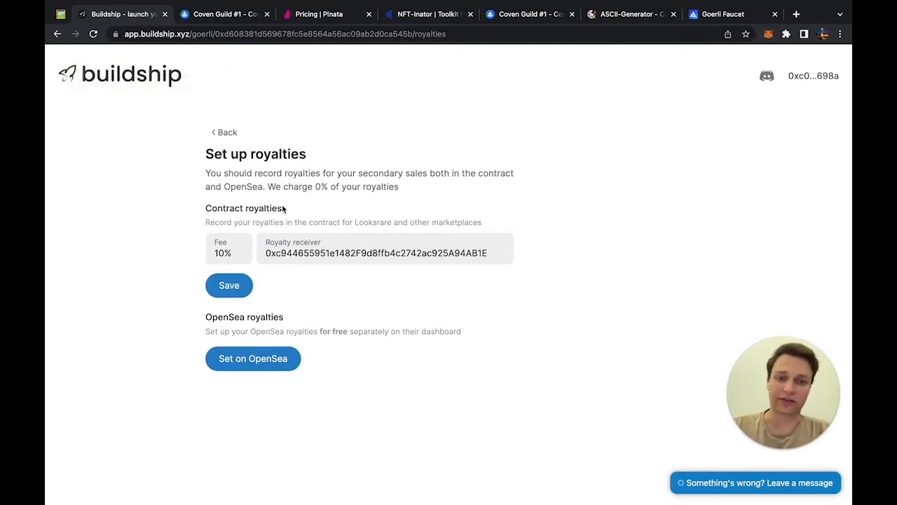
left_click(260, 359)
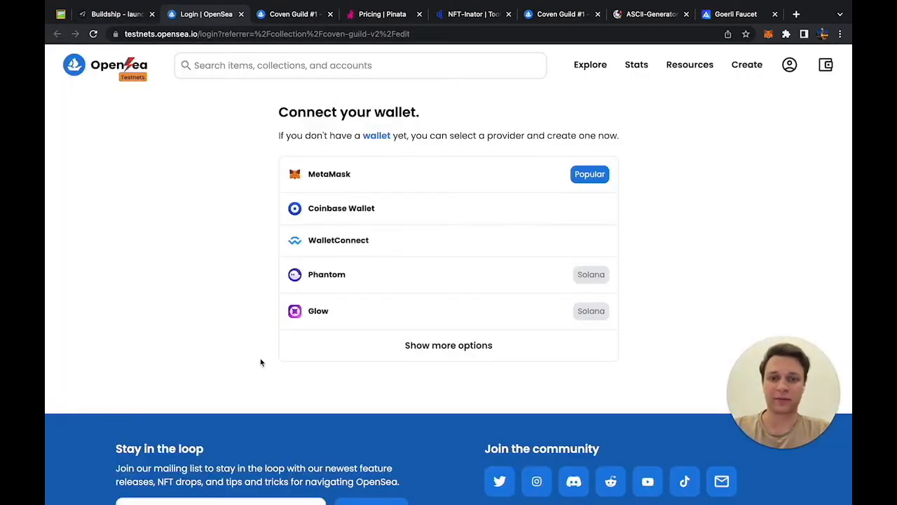
Step: Connect the MetaMask wallet to OpenSea and sign the login message
left_click(356, 175)
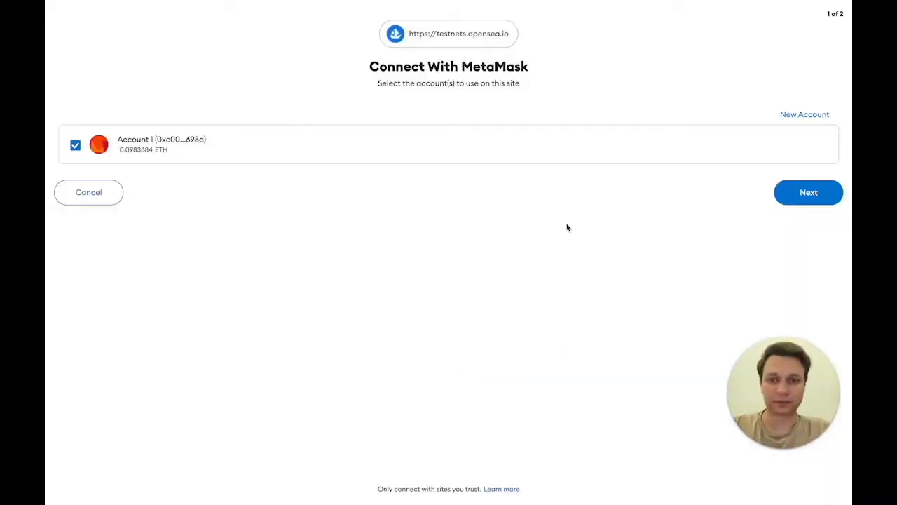
left_click(799, 194)
left_click(798, 181)
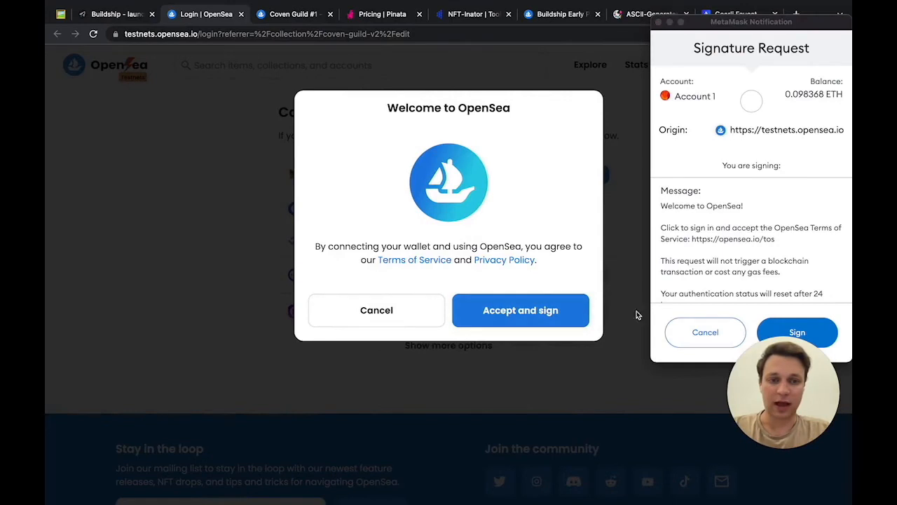
left_click(783, 332)
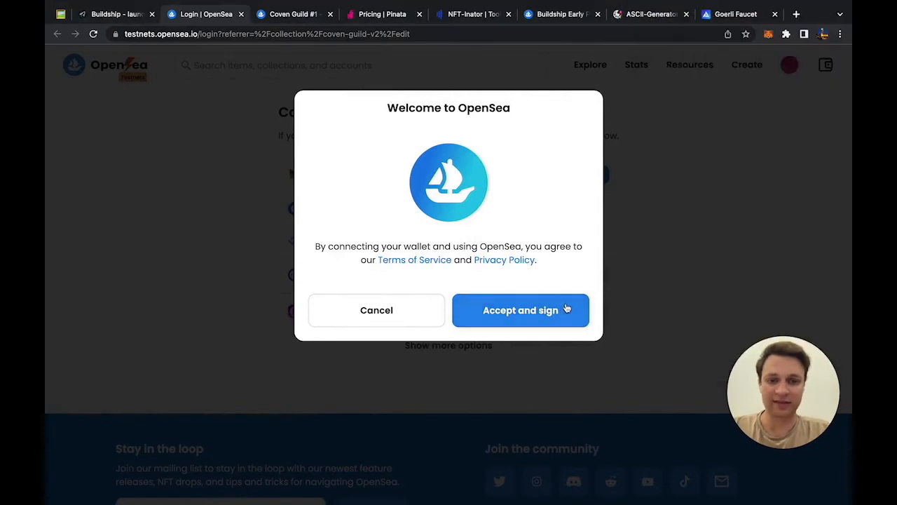
Step: Add a creator earnings payout address at 10% and save the collection changes
scroll(437, 251, "down", 1)
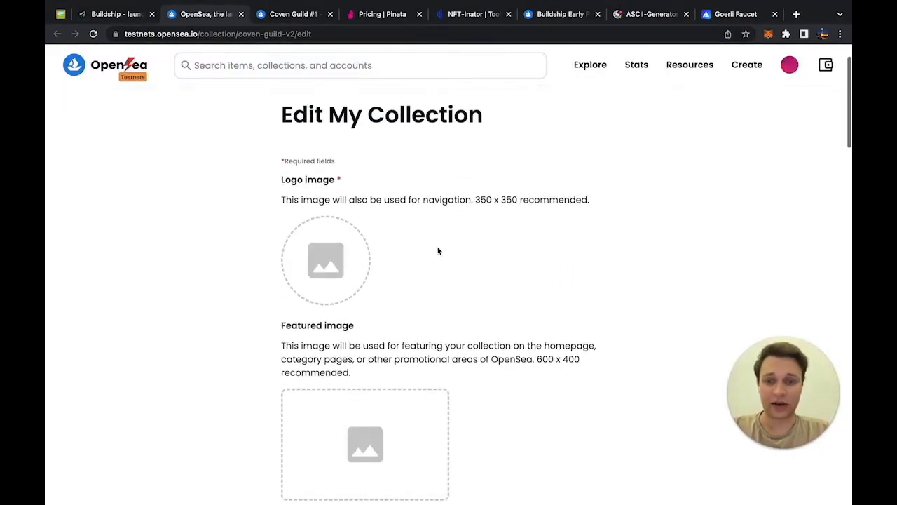
scroll(438, 251, "down", 2)
scroll(437, 251, "down", 15)
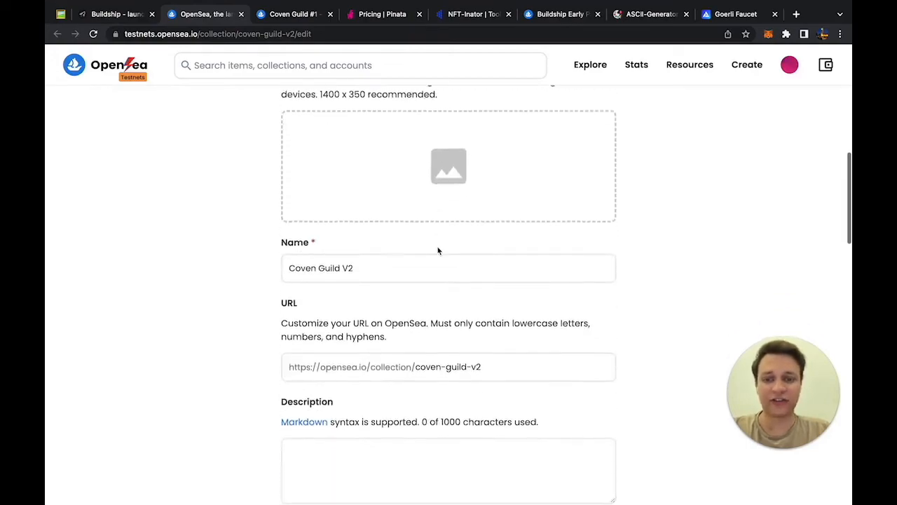
scroll(438, 251, "up", 20)
scroll(438, 251, "down", 10)
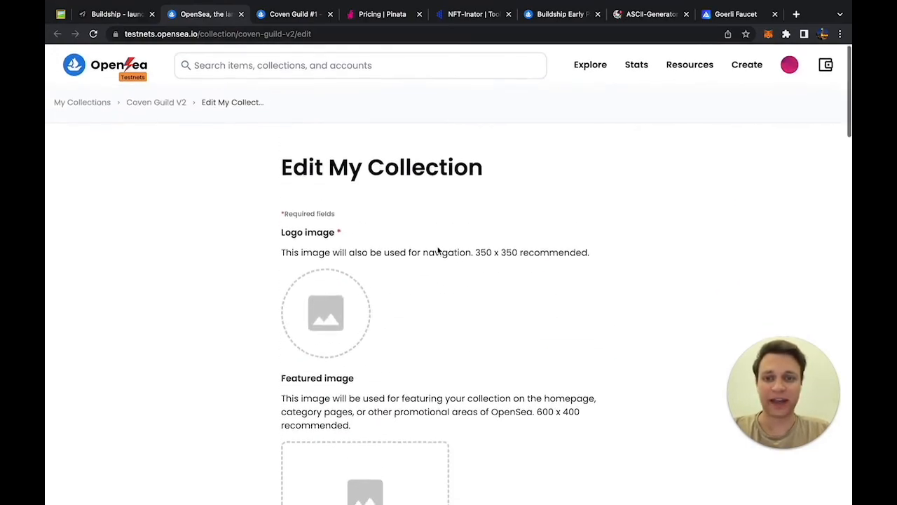
scroll(313, 251, "down", 8)
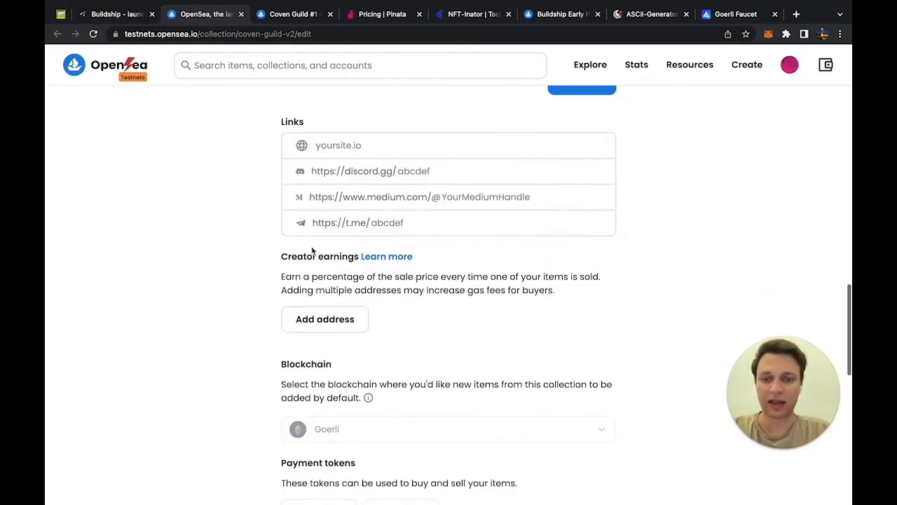
scroll(312, 251, "up", 15)
scroll(313, 251, "down", 20)
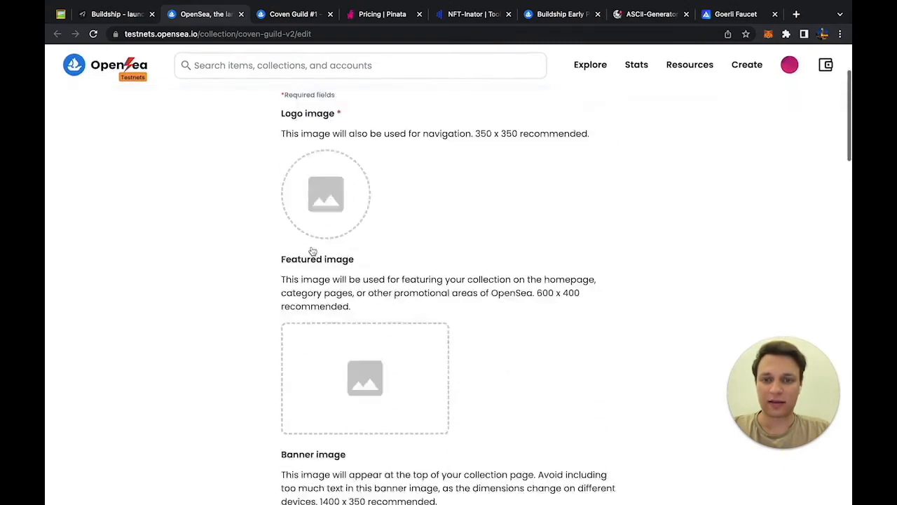
scroll(312, 251, "up", 15)
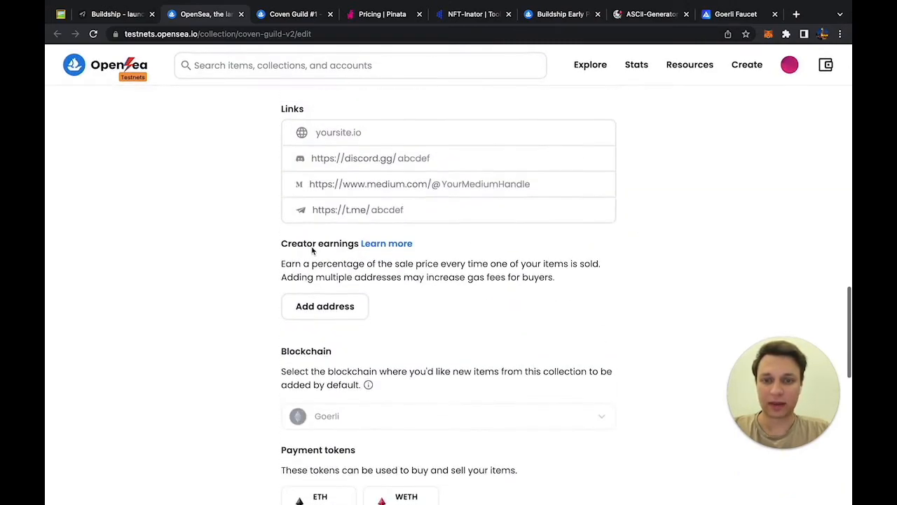
scroll(319, 230, "up", 3)
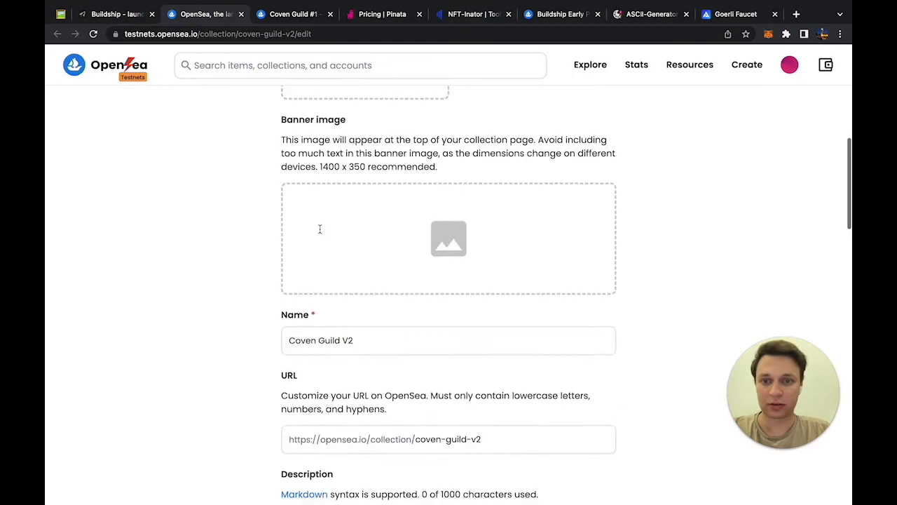
scroll(321, 238, "down", 15)
scroll(324, 258, "up", 3)
scroll(324, 258, "up", 1)
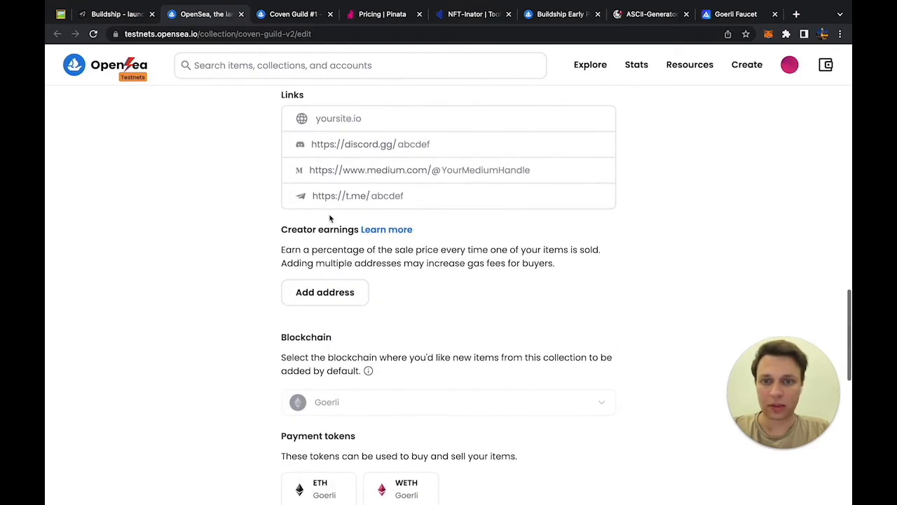
left_click(343, 294)
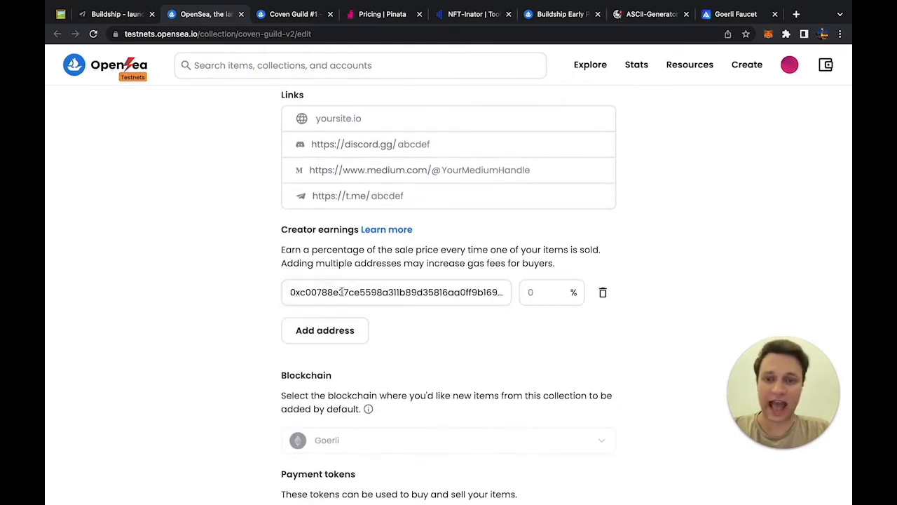
left_click(535, 287)
type("10")
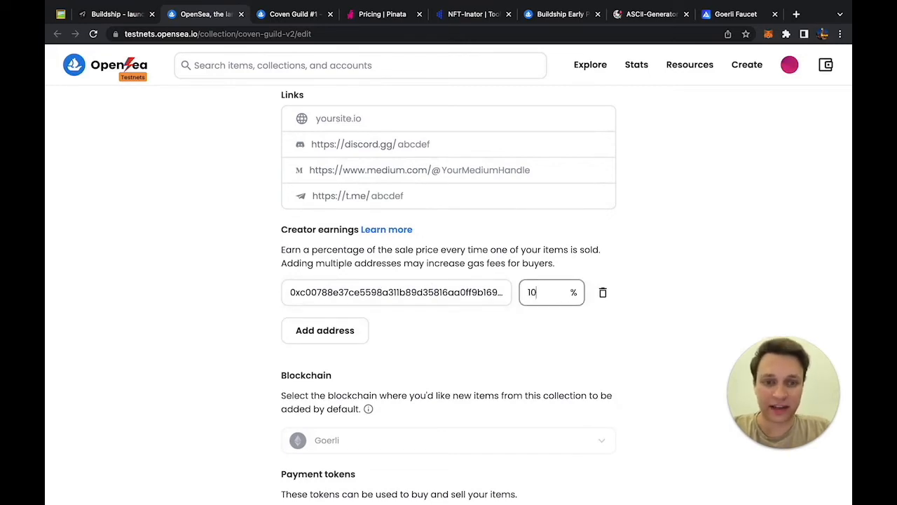
left_click(516, 325)
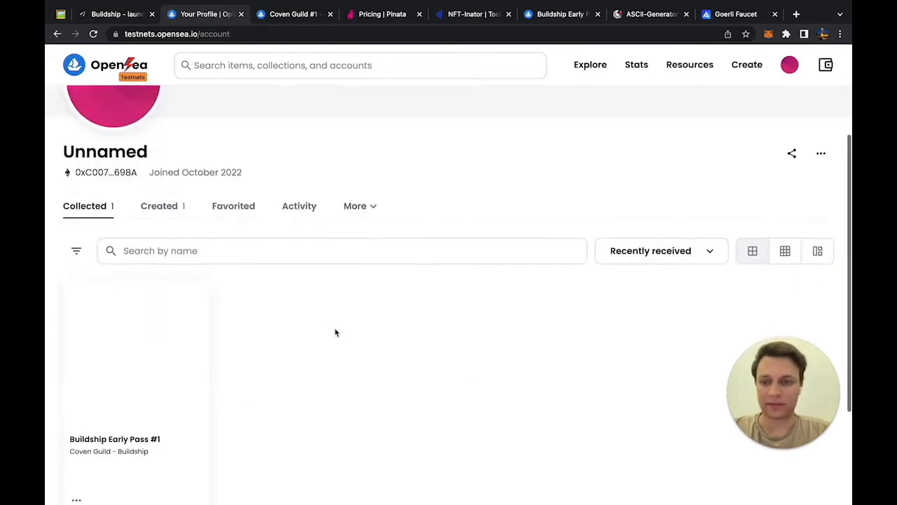
Step: Check the Coven Guild - Buildship collection page shows the 10% creator fee
left_click(140, 343)
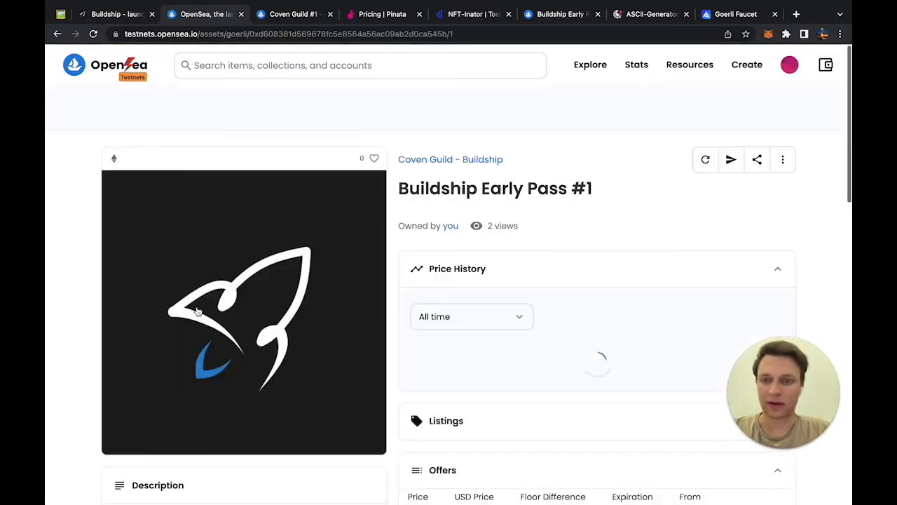
left_click(449, 160)
scroll(371, 225, "down", 4)
scroll(356, 154, "up", 4)
scroll(336, 211, "down", 4)
scroll(326, 281, "up", 3)
left_click_drag(261, 226, 192, 227)
scroll(210, 269, "down", 3)
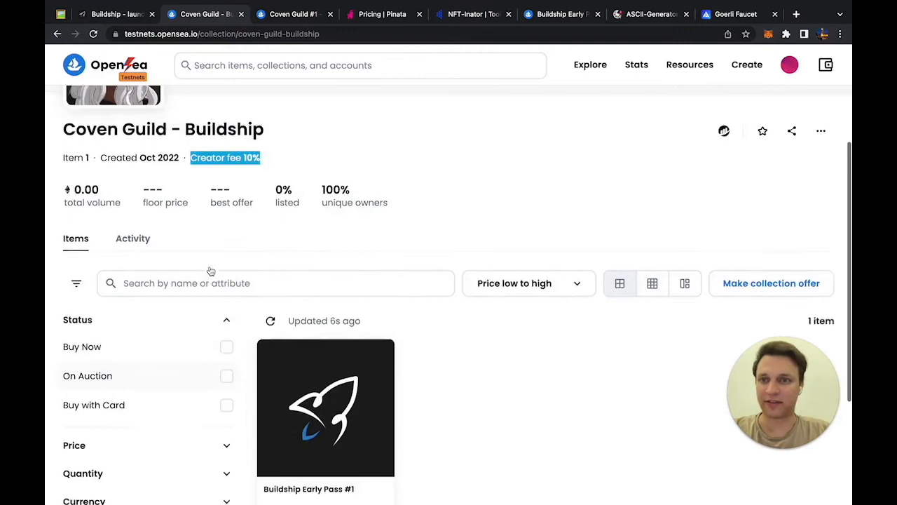
key("super+2")
Step: Start a new allowlist titled 'Ducks Holders' with 0 ETH mint price and 1 per wallet
scroll(281, 342, "down", 1)
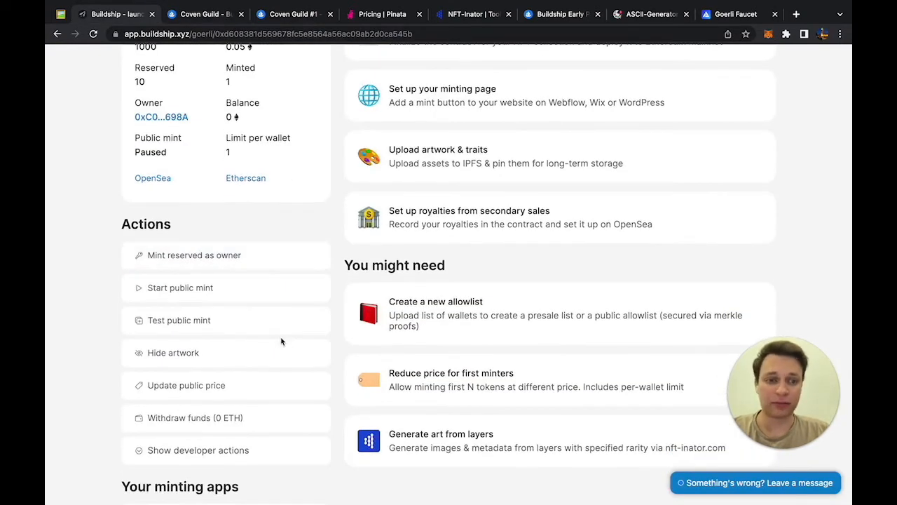
scroll(281, 341, "down", 2)
scroll(281, 340, "up", 4)
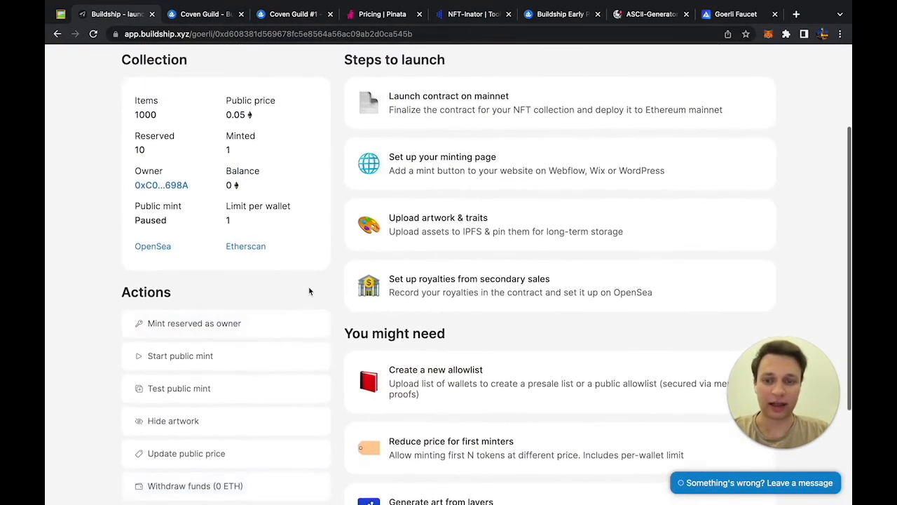
scroll(310, 291, "down", 2)
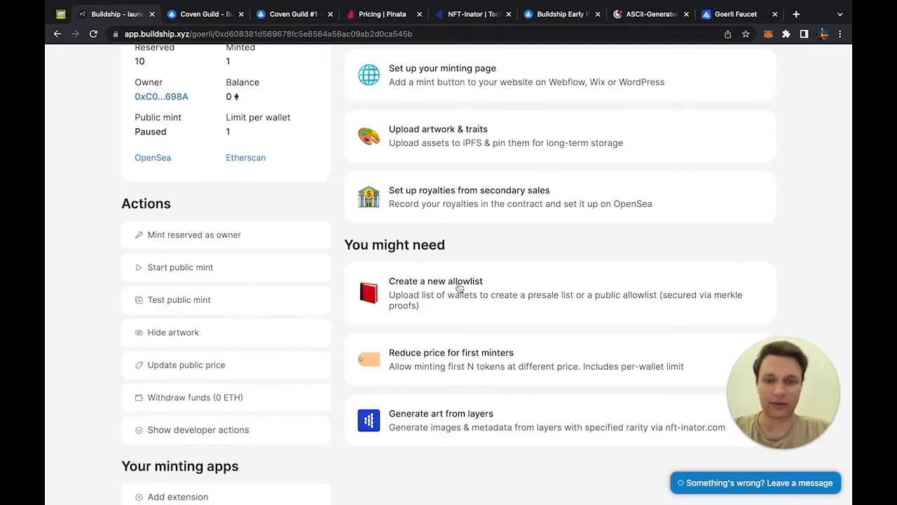
left_click(458, 288)
left_click(343, 211)
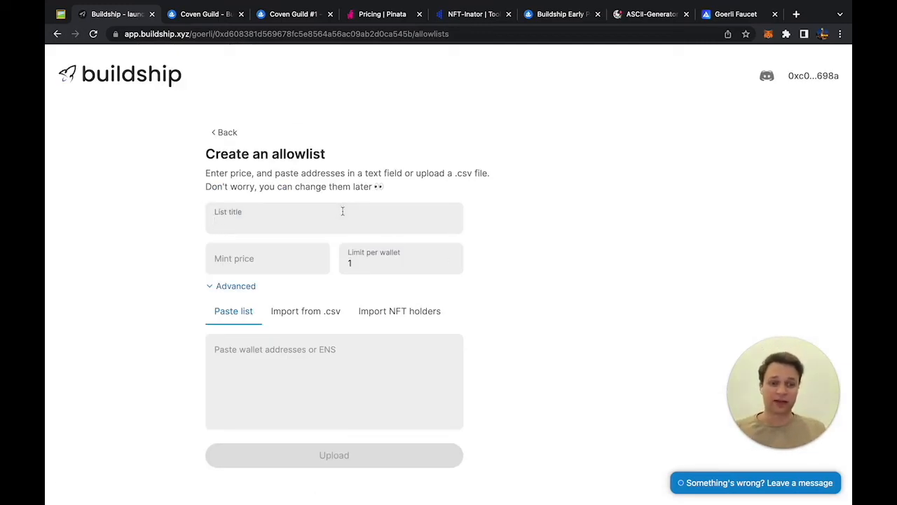
type("Ducks Holders")
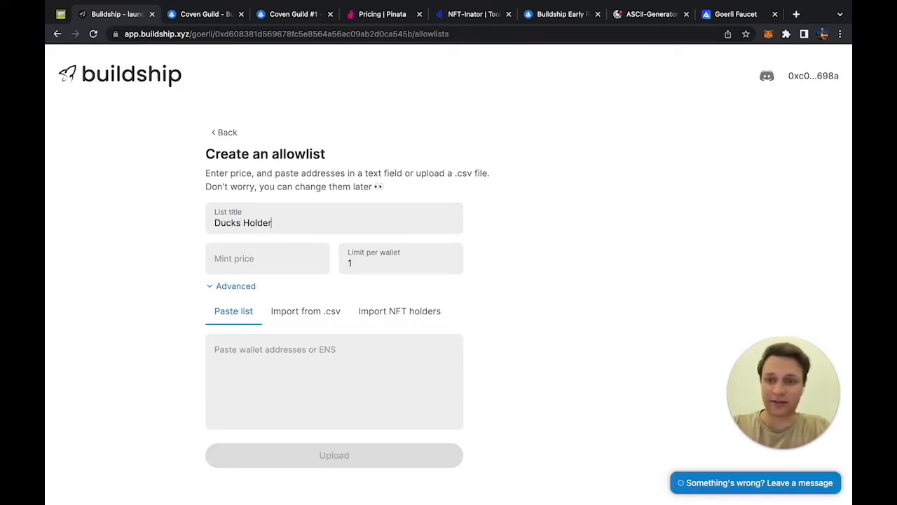
left_click(289, 258)
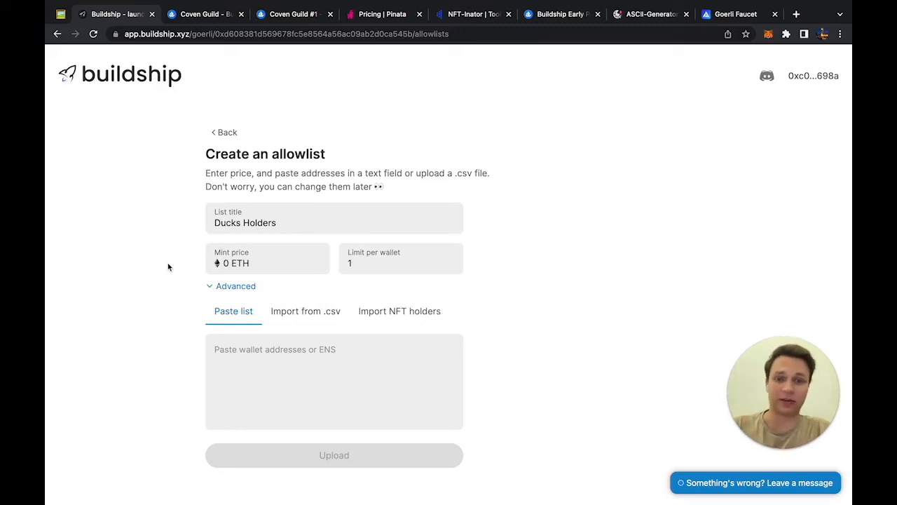
left_click(370, 263)
left_click(150, 278)
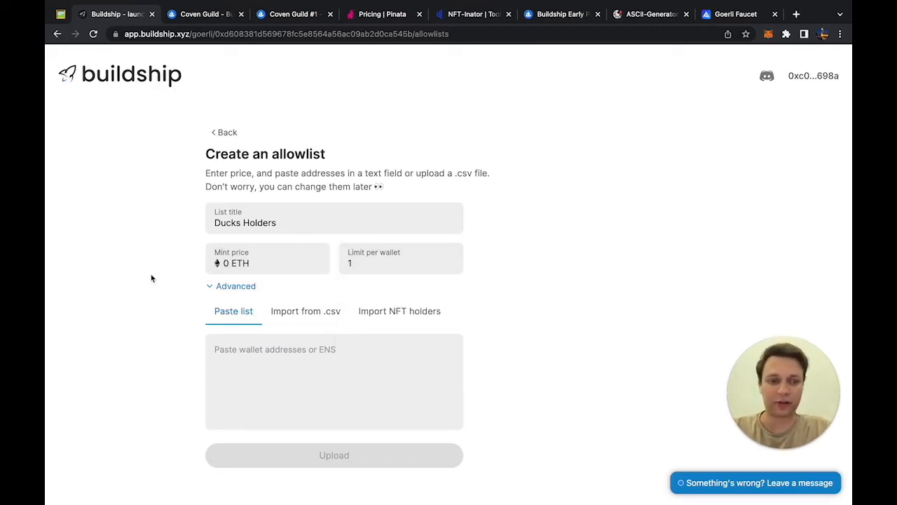
Step: Enter two ENS wallet names on separate lines in the Paste list box
left_click(314, 354)
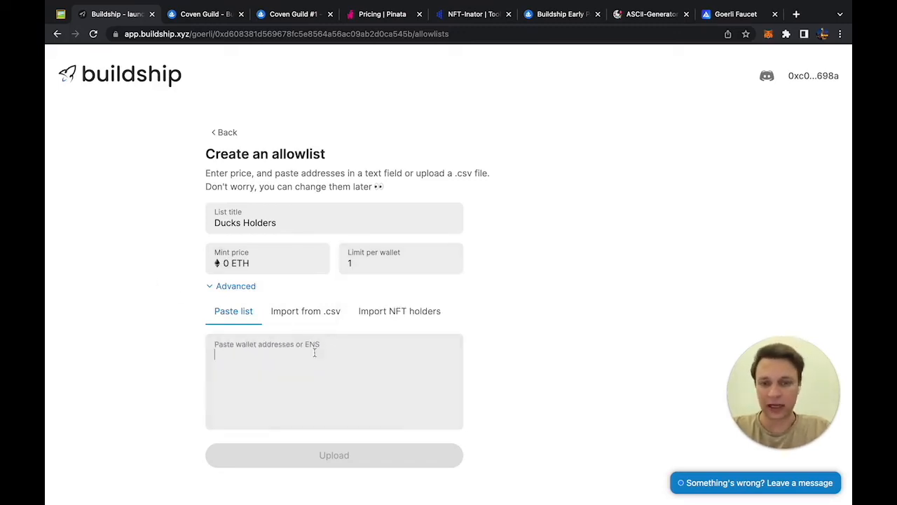
type("theshad.et")
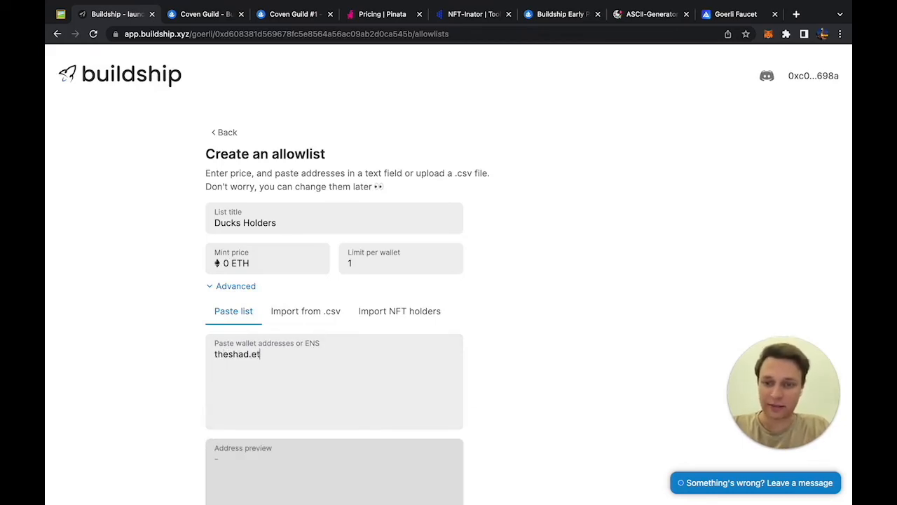
type("h")
key("Return")
type("caffeinum.")
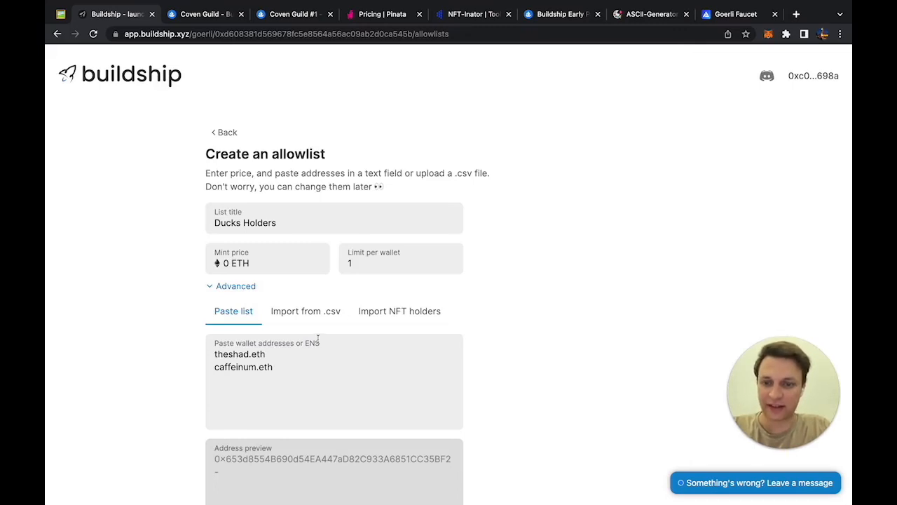
type("eth")
key("Return")
scroll(318, 340, "down", 2)
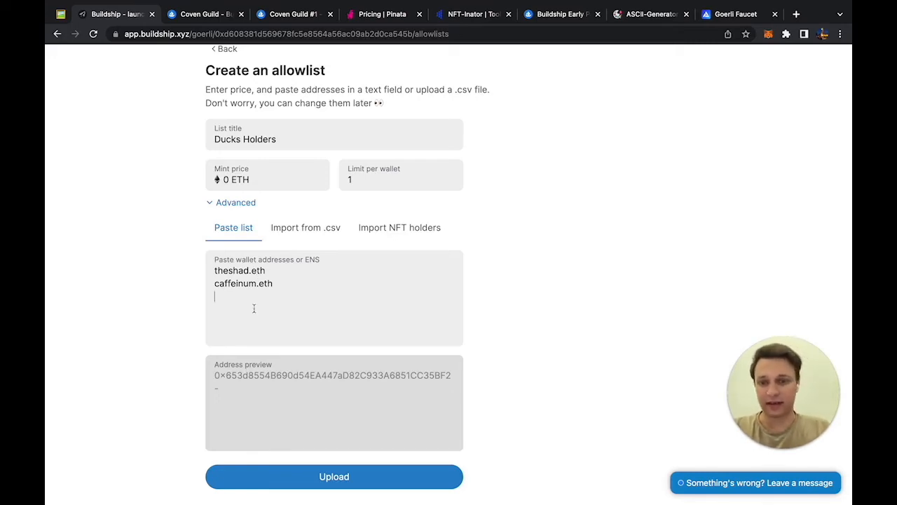
scroll(254, 309, "down", 1)
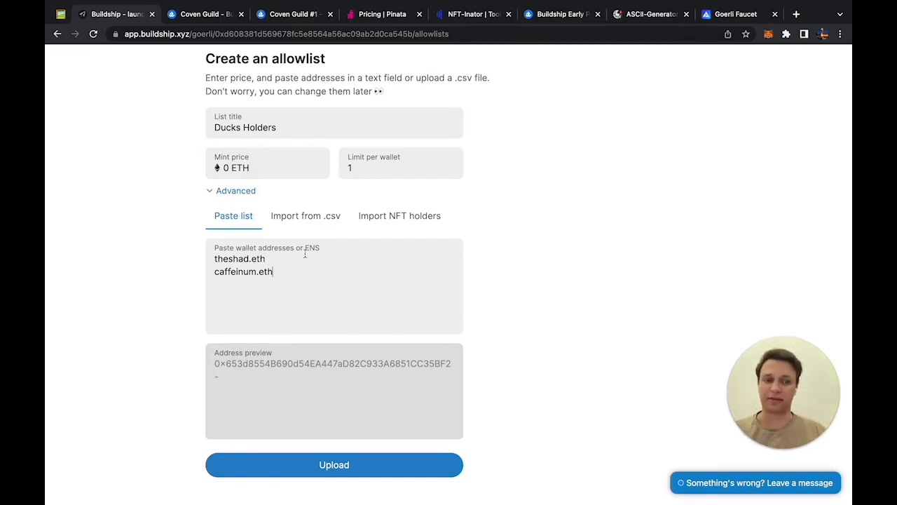
left_click(312, 221)
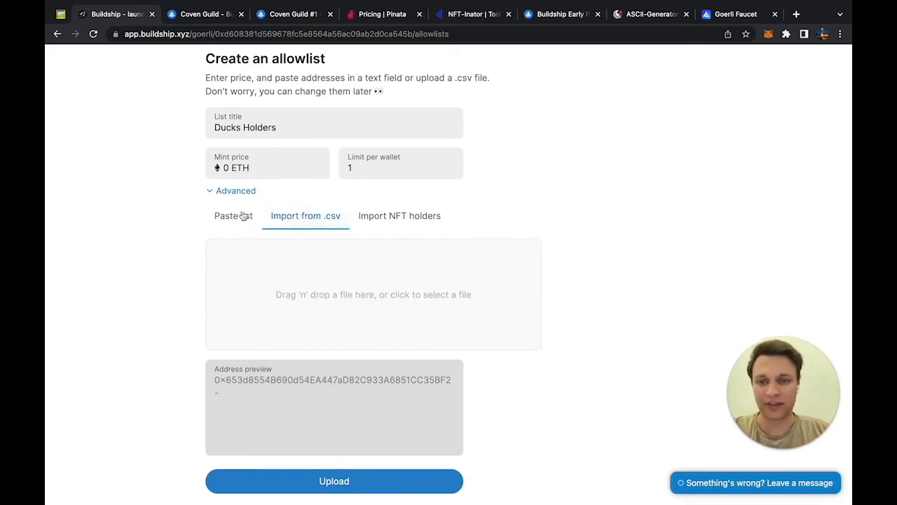
left_click(245, 215)
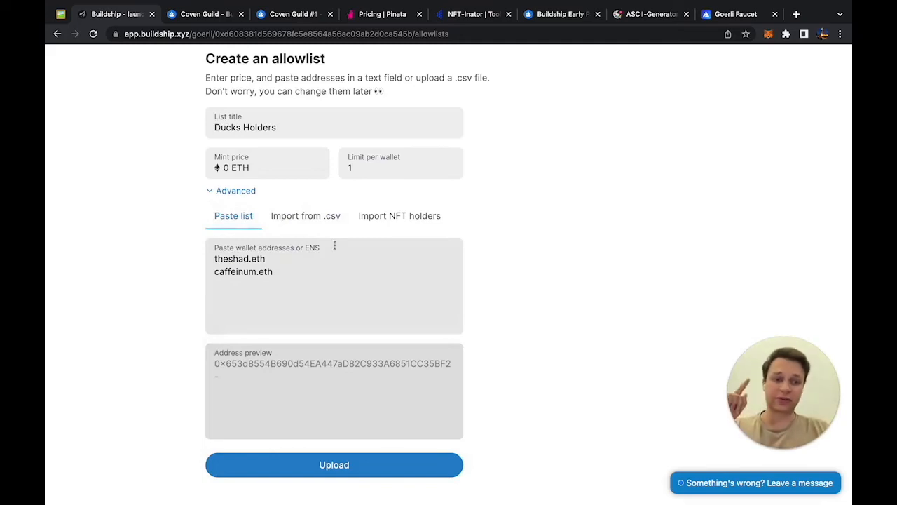
Step: Search 'opensea cryptoduckies' and take the Crypto Duckies collection's Etherscan contract link
left_click(397, 221)
left_click(796, 14)
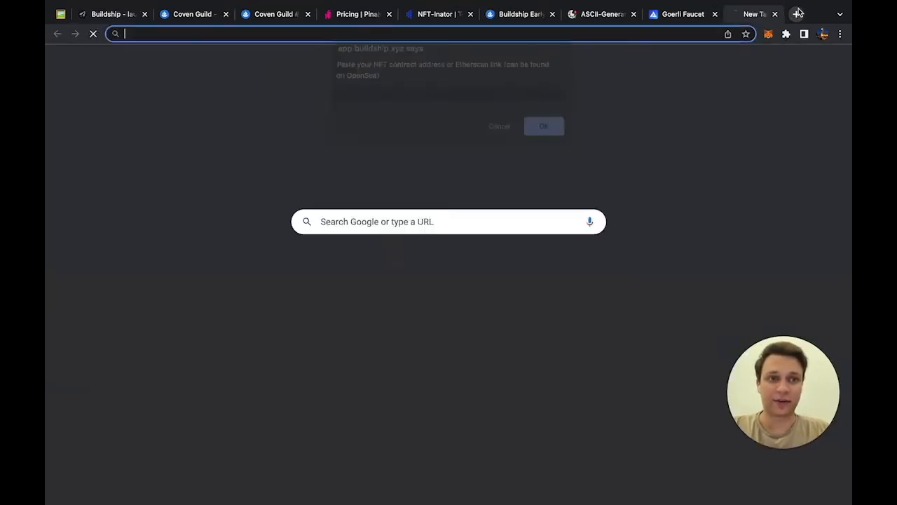
type("opensea cryptoduckies")
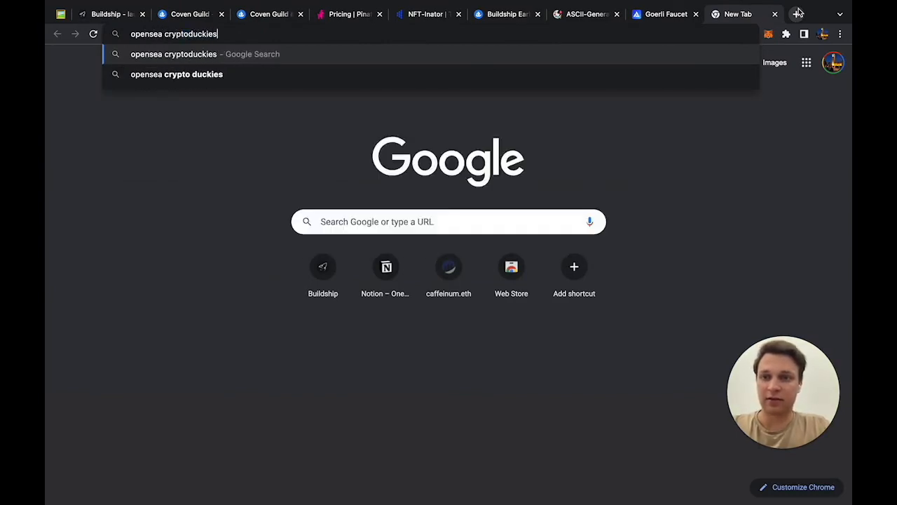
key("Return")
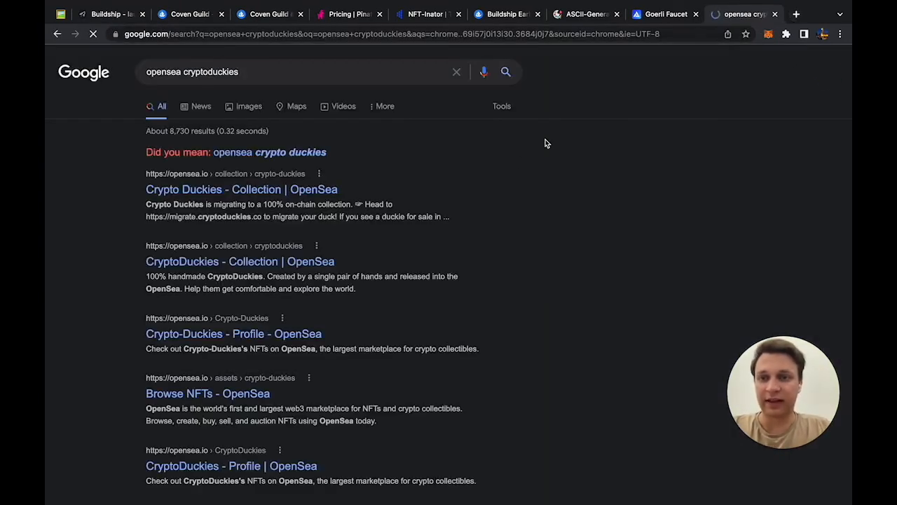
left_click(253, 268)
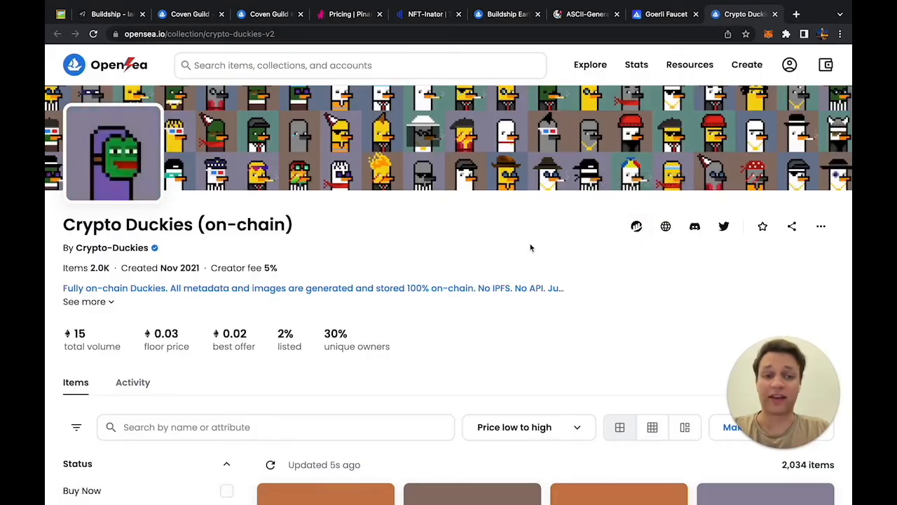
left_click(637, 226)
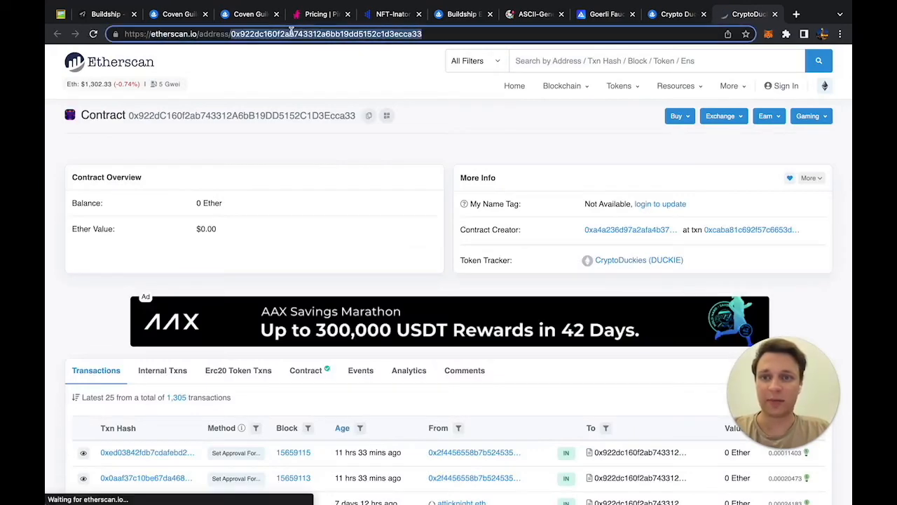
key("super+w")
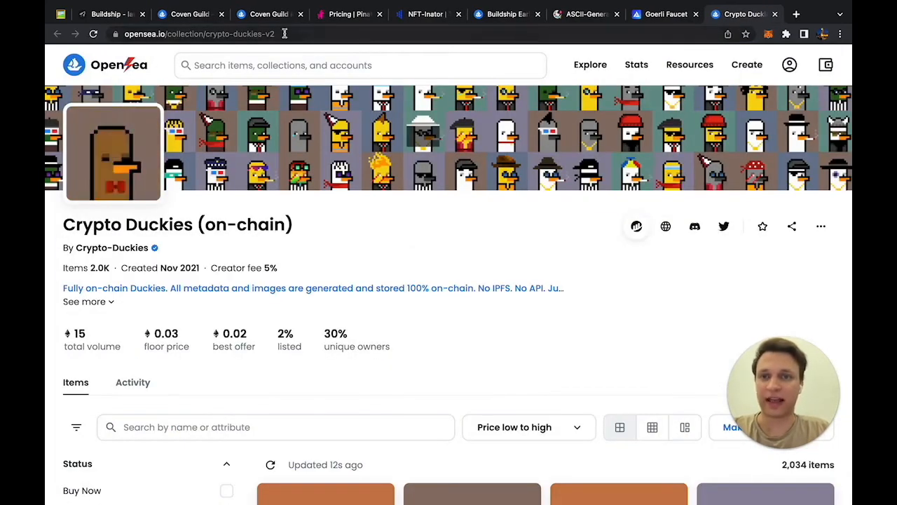
left_click(117, 14)
scroll(377, 78, "down", 1)
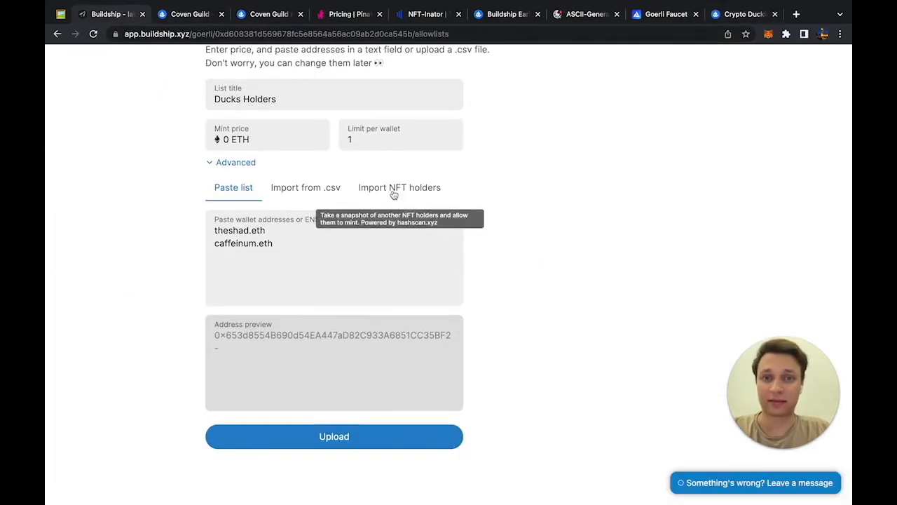
Step: Import holders from the Crypto Duckies Etherscan link and copy all 605 snapshot wallets
left_click(394, 189)
type("https://etherscan.io/address/0x922dc160f2ab743312a6bb19dd5152c1d3ecca33")
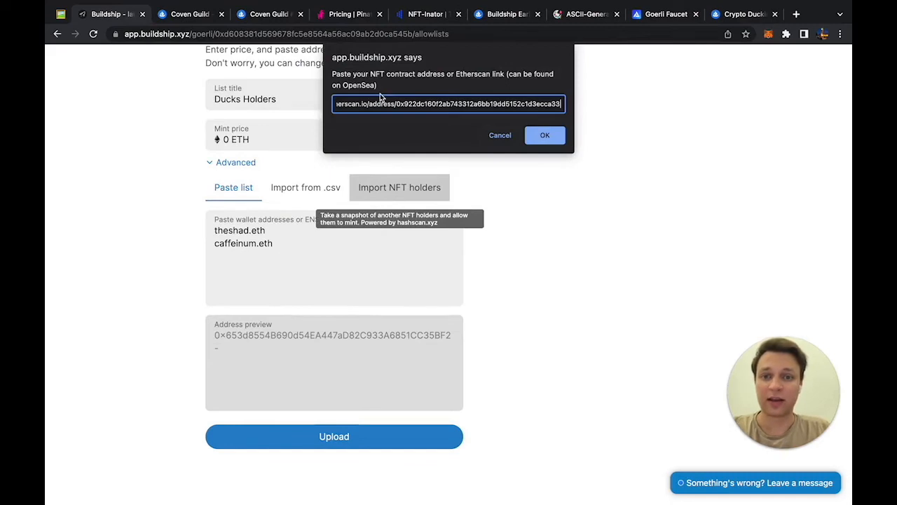
left_click(545, 134)
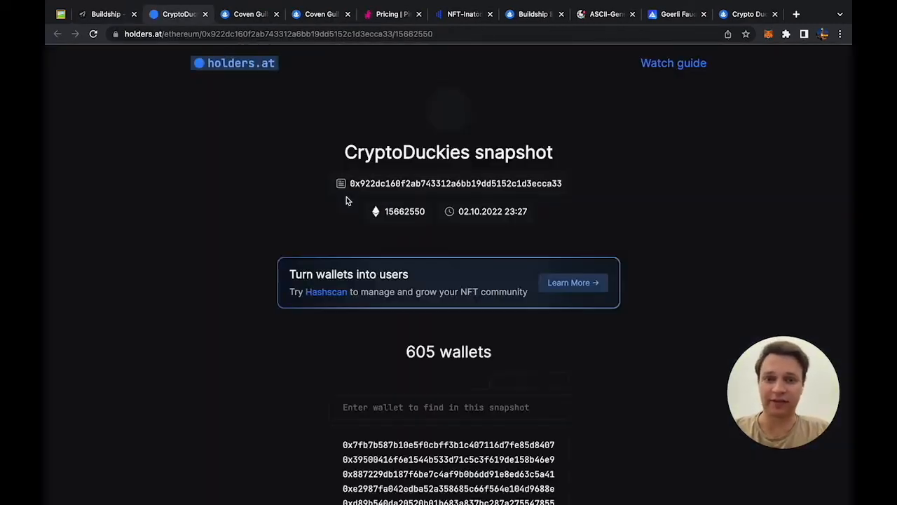
scroll(309, 272, "down", 5)
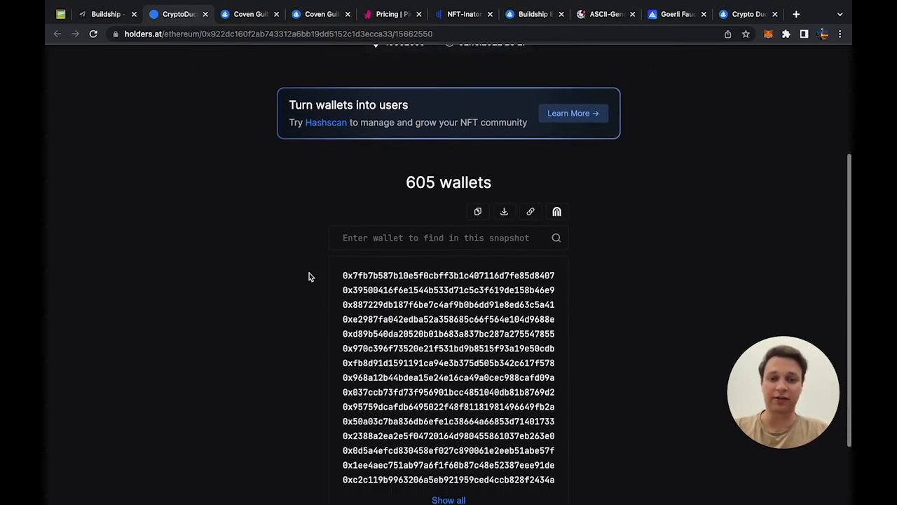
left_click(449, 411)
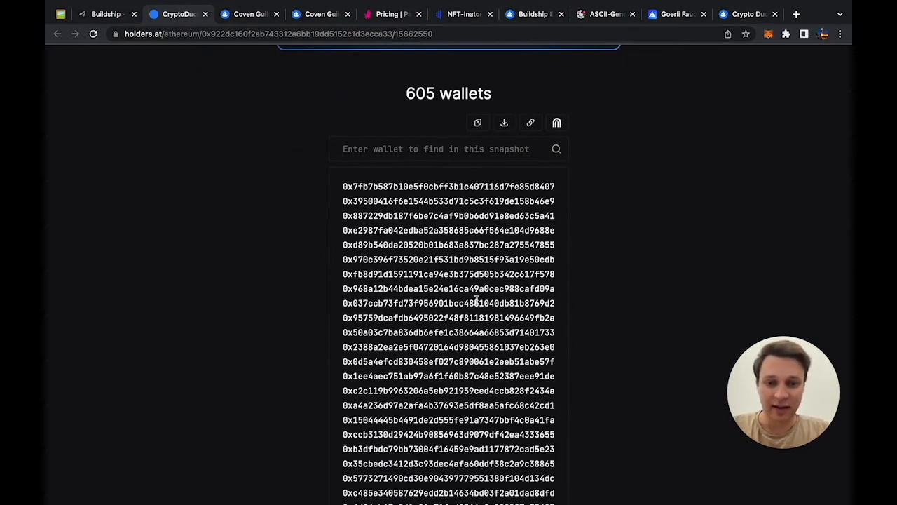
scroll(490, 266, "up", 2)
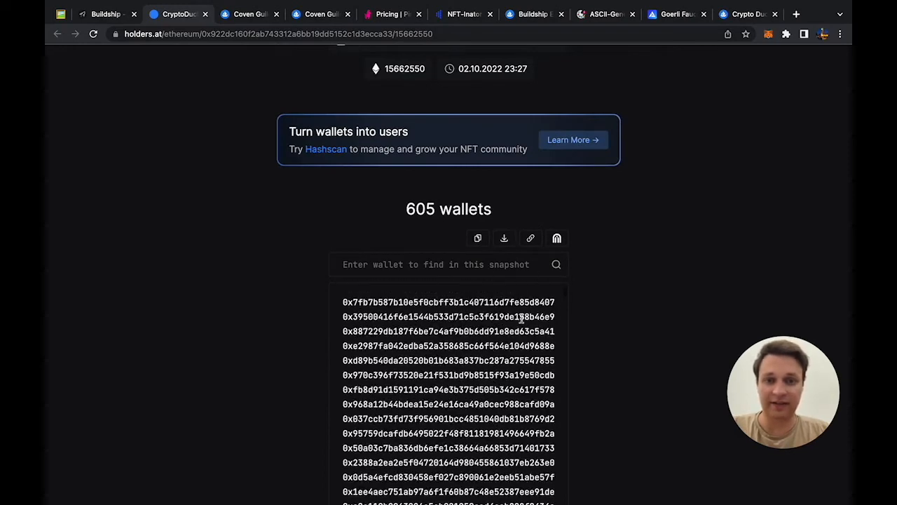
scroll(620, 221, "down", 1)
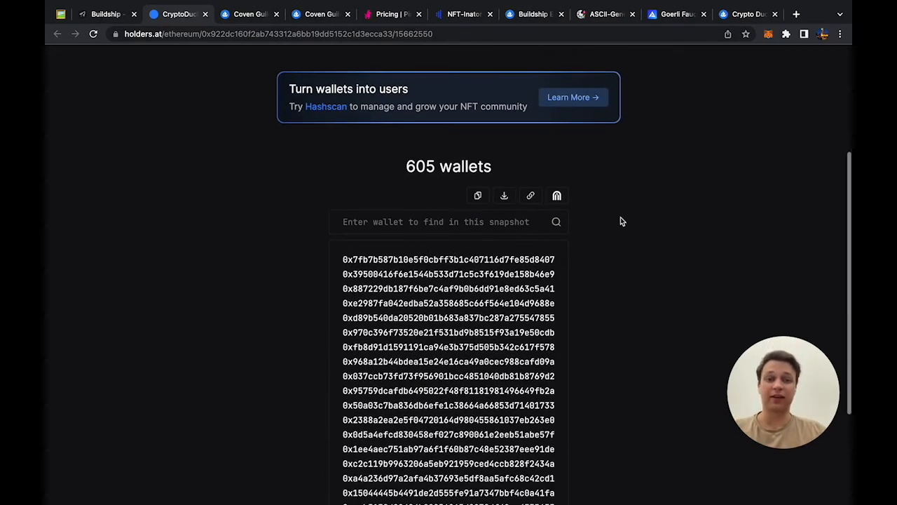
left_click(478, 197)
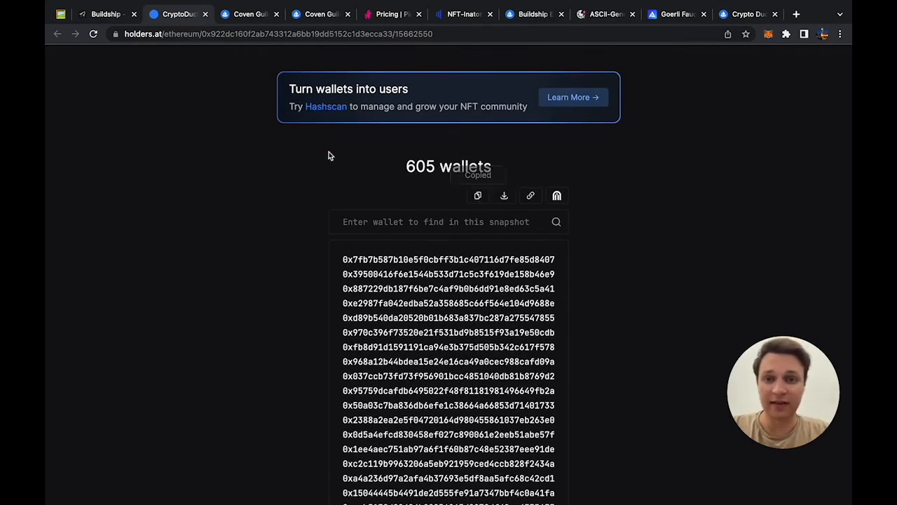
Step: Replace the allowlist addresses with the copied holder addresses, then cancel the first upload attempt
left_click(112, 14)
key("ctrl+a")
key("ctrl+v")
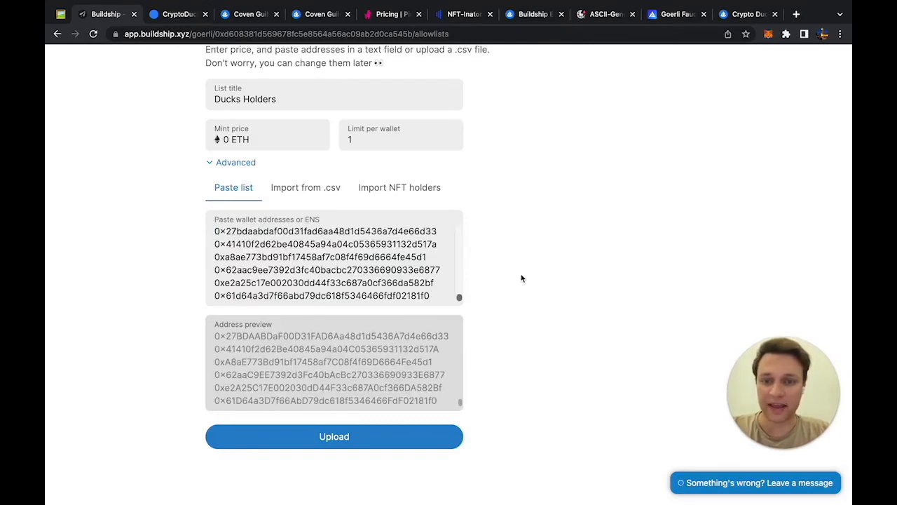
scroll(523, 278, "up", 1)
scroll(521, 278, "up", 2)
scroll(521, 278, "down", 3)
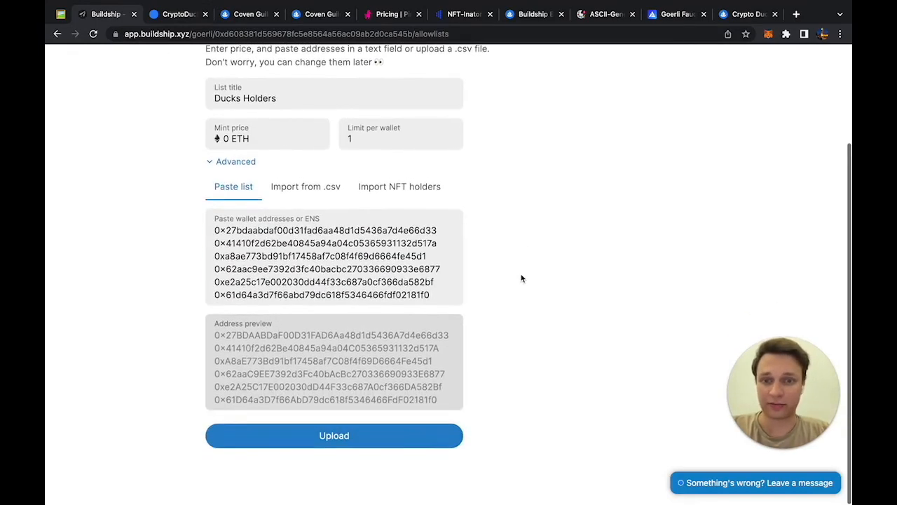
left_click(382, 439)
scroll(484, 220, "up", 2)
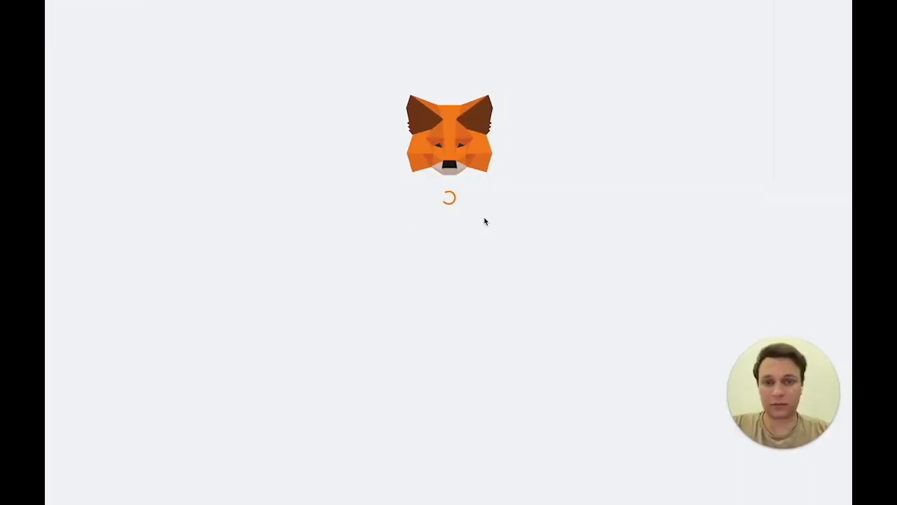
scroll(485, 221, "down", 2)
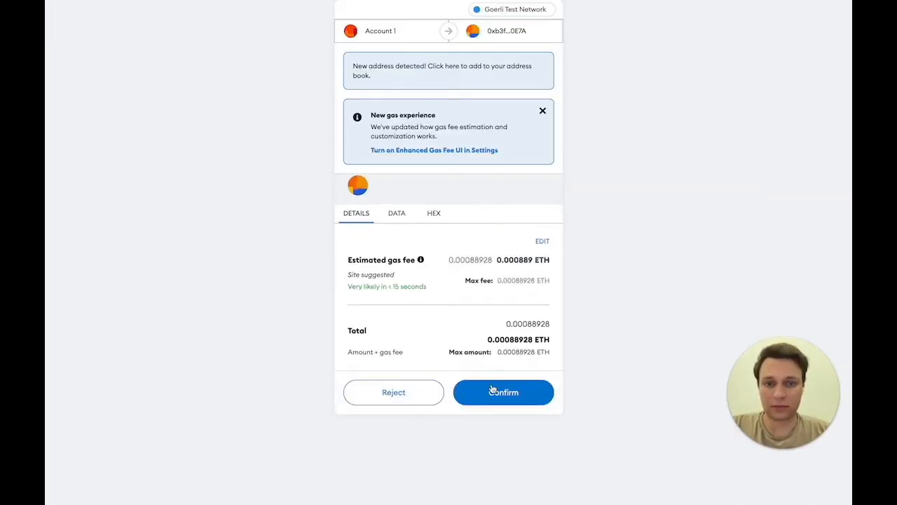
left_click(423, 393)
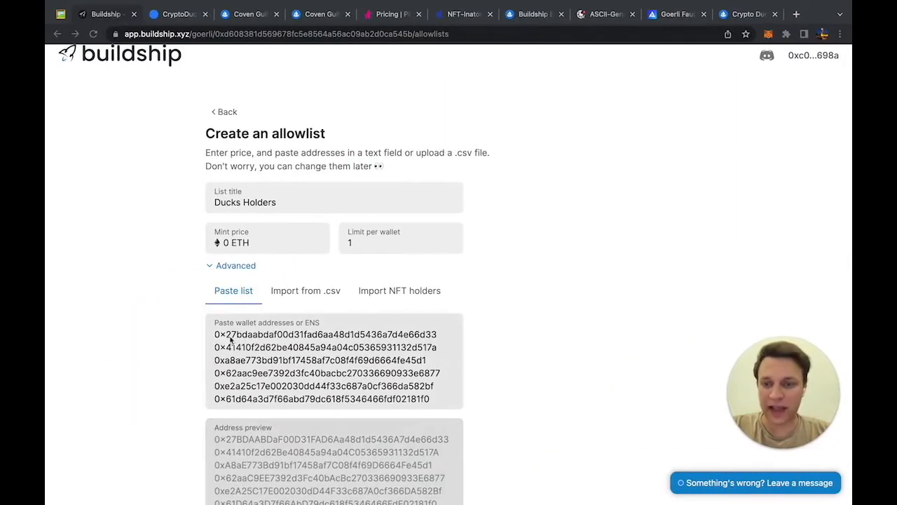
left_click(768, 34)
Step: Paste more holder addresses above the list and upload the Ducks Holders allowlist again
left_click(216, 334)
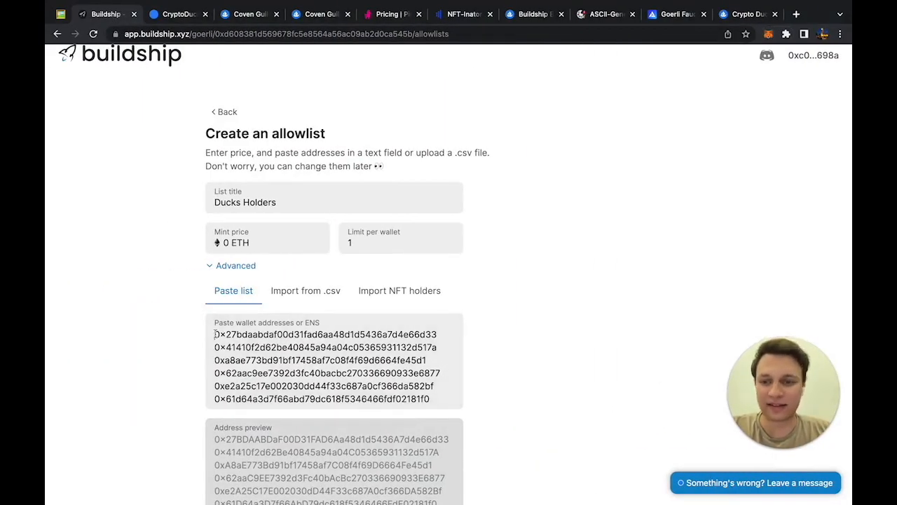
key("super+v")
key("BackSpace")
scroll(222, 385, "up", 10)
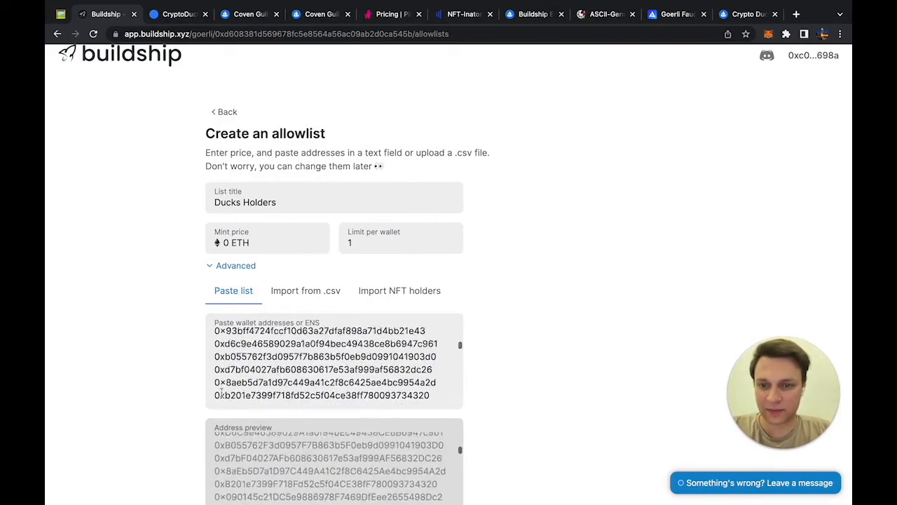
scroll(222, 386, "up", 5)
scroll(221, 386, "up", 3)
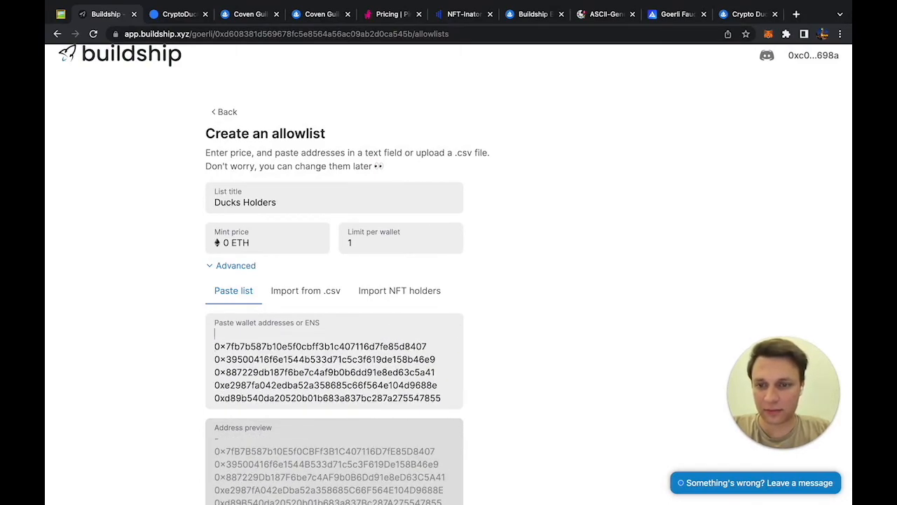
scroll(186, 351, "down", 4)
left_click(273, 429)
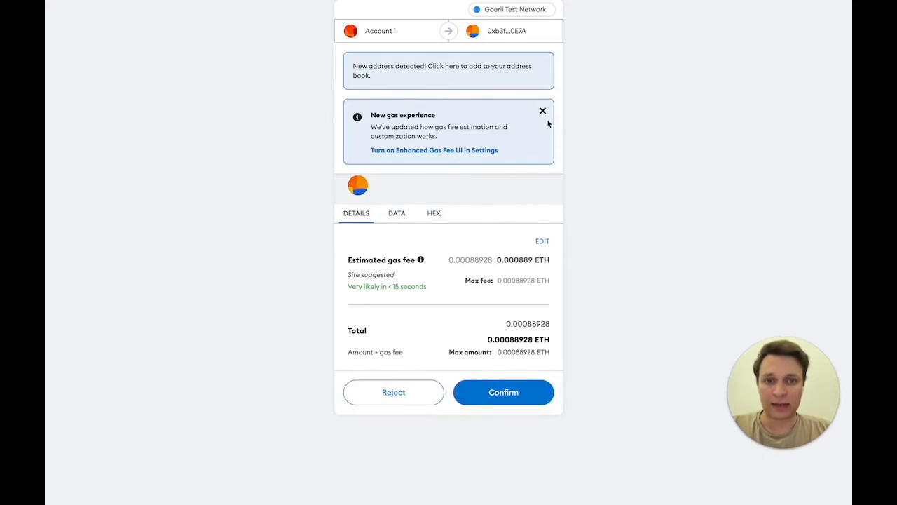
Step: Approve the allowlist creation transaction and connect the allowlist to the main contract
left_click(543, 111)
left_click(502, 392)
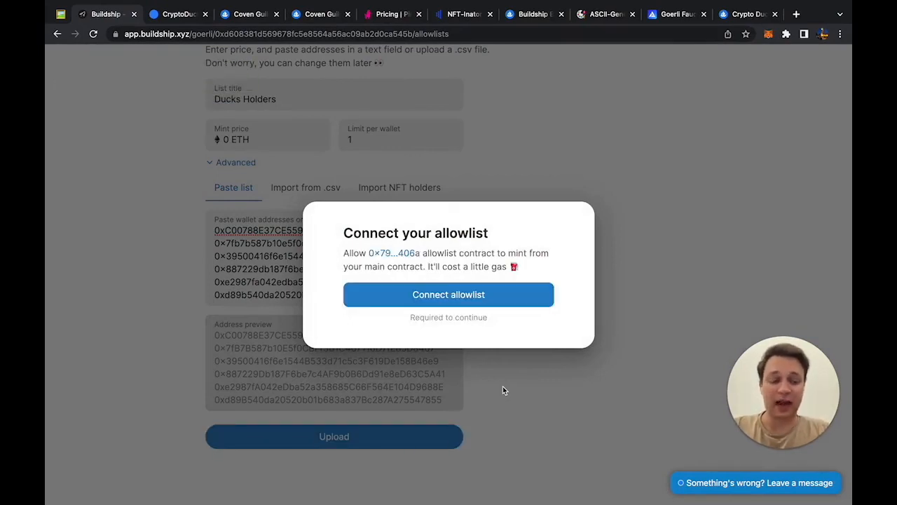
left_click(519, 303)
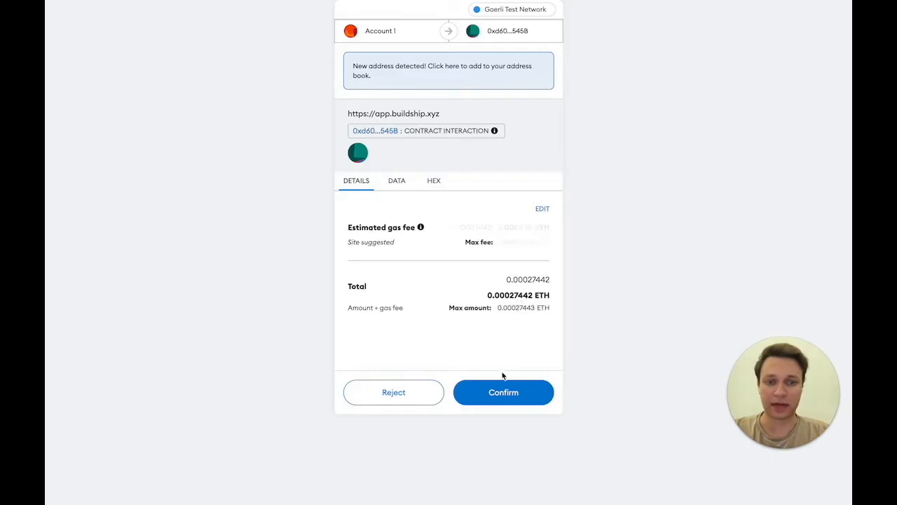
left_click(495, 393)
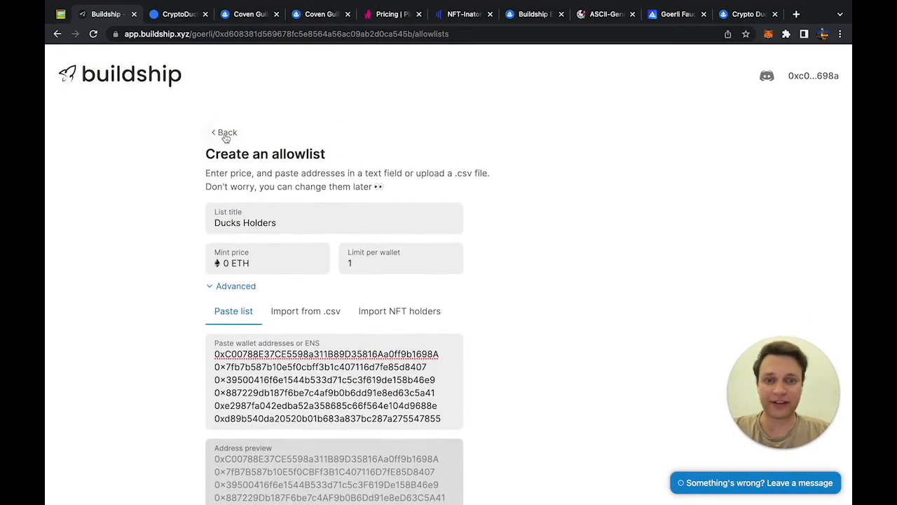
Step: From the Coven Guild dashboard, start Ducks Holders allowlist minting and approve the wallet transaction
left_click(225, 134)
scroll(222, 273, "down", 3)
scroll(223, 273, "down", 5)
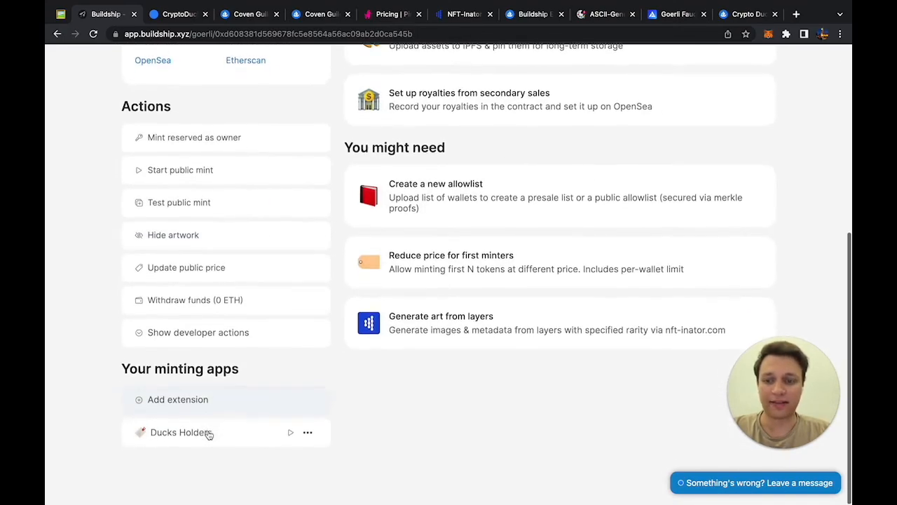
mouse_move(230, 441)
mouse_move(288, 446)
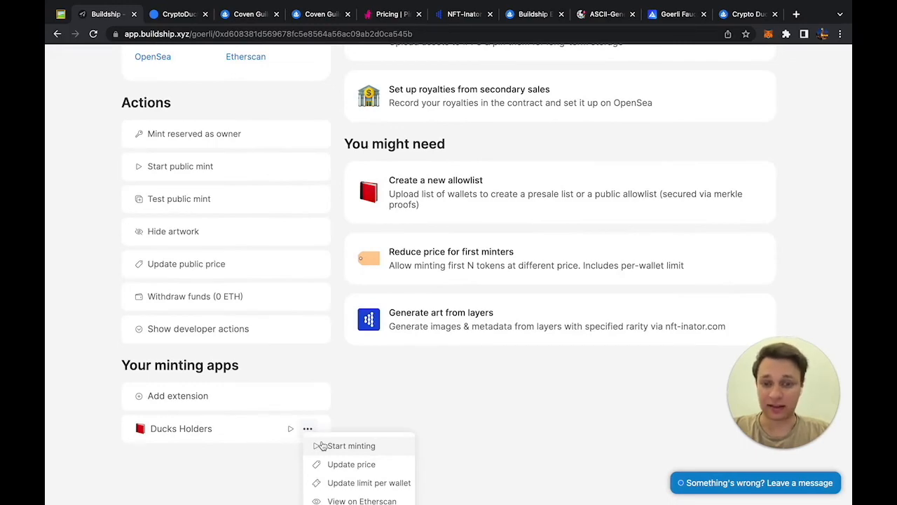
left_click(321, 446)
left_click(504, 392)
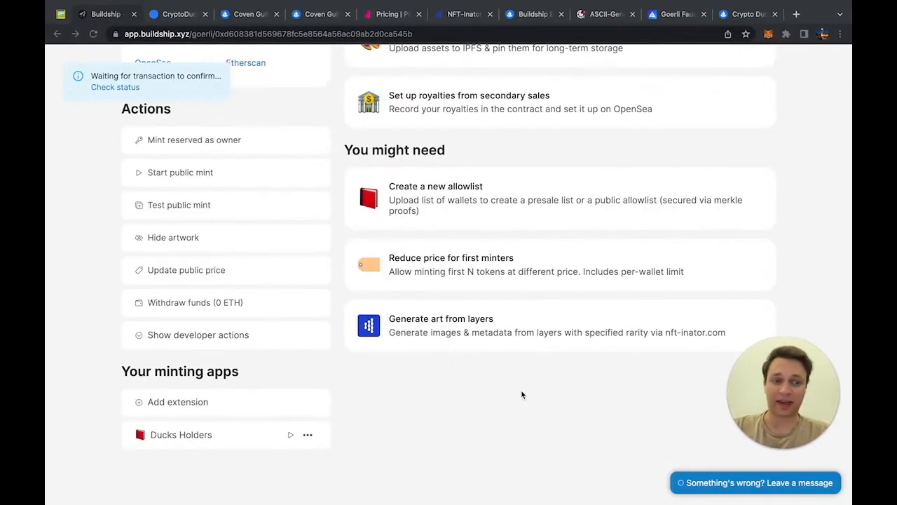
scroll(522, 395, "up", 1)
scroll(521, 395, "down", 1)
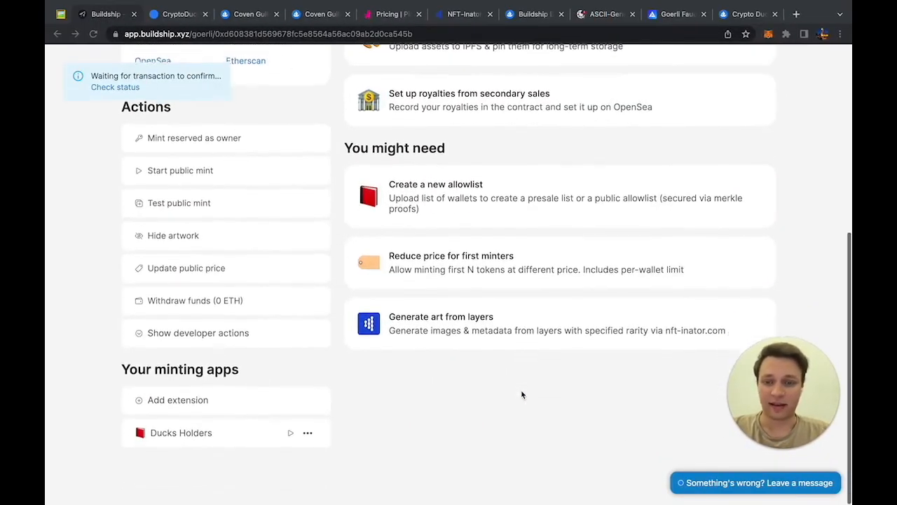
scroll(522, 395, "up", 5)
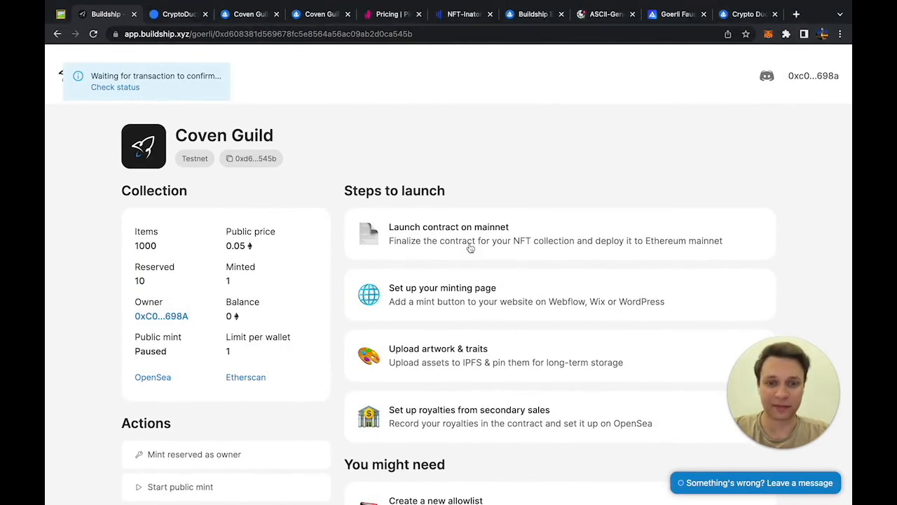
Step: Open the minting page setup and review the Wix, Wordpress, HTML and React embed instructions
left_click(456, 300)
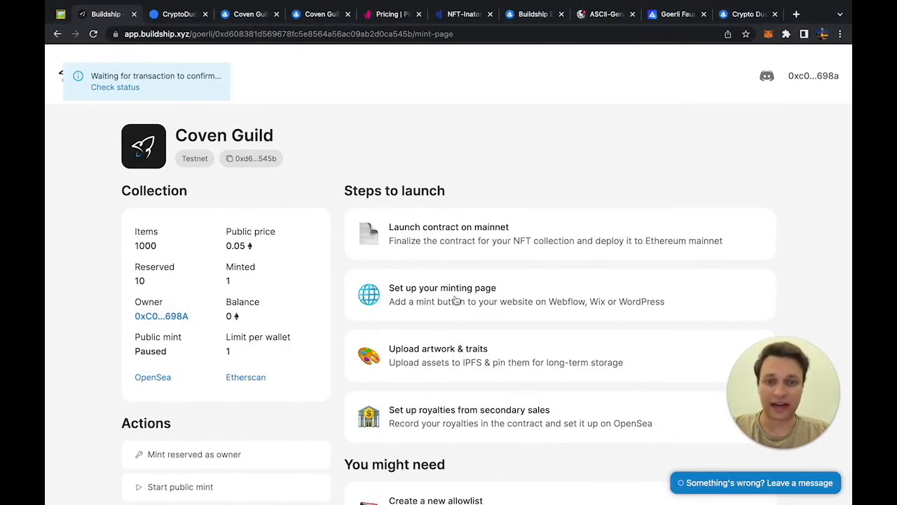
scroll(456, 298, "down", 1)
scroll(223, 272, "down", 1)
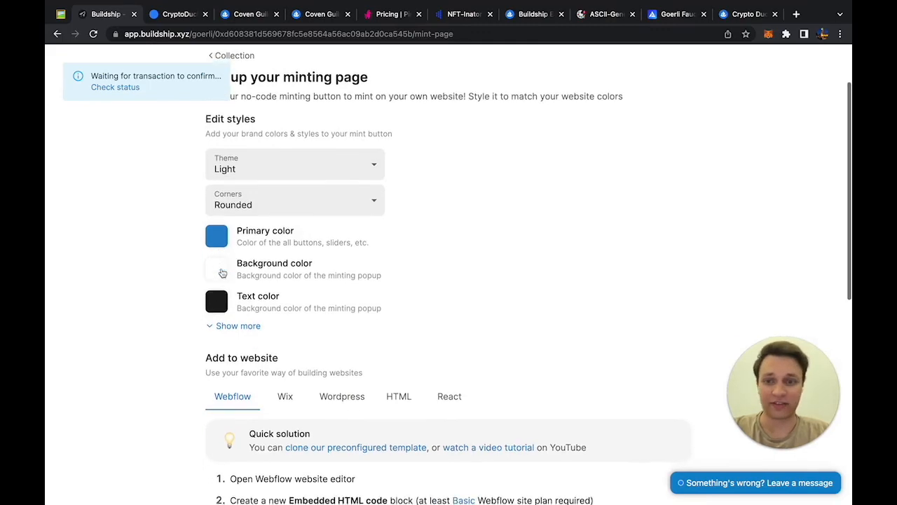
scroll(222, 273, "up", 2)
scroll(218, 235, "down", 3)
scroll(182, 270, "down", 3)
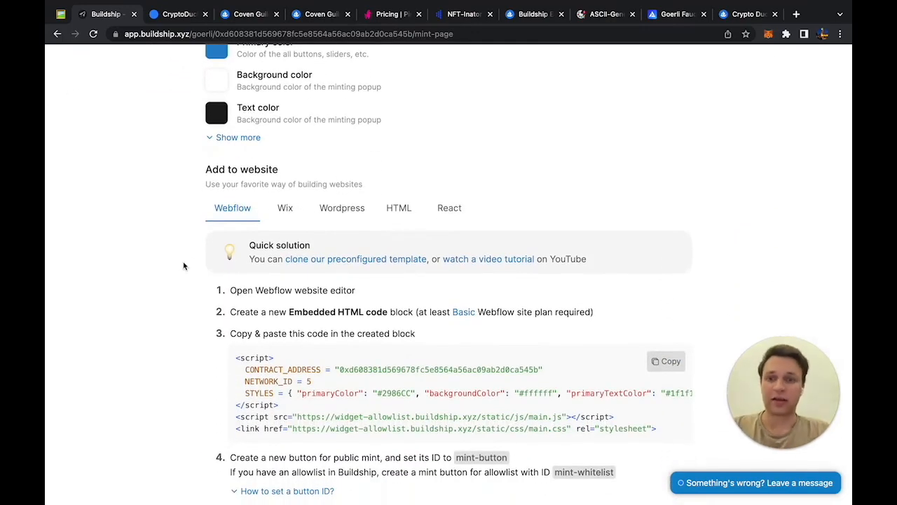
scroll(183, 265, "down", 3)
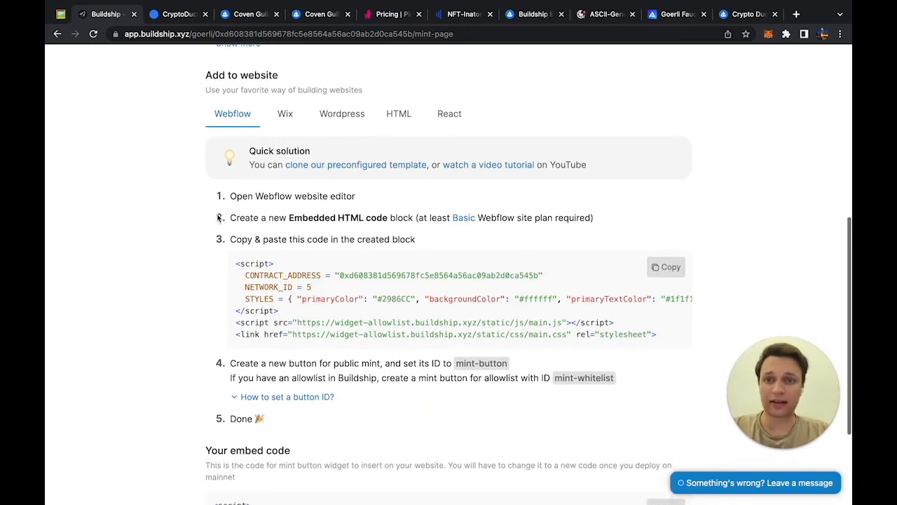
scroll(218, 221, "up", 1)
left_click(291, 127)
left_click(345, 136)
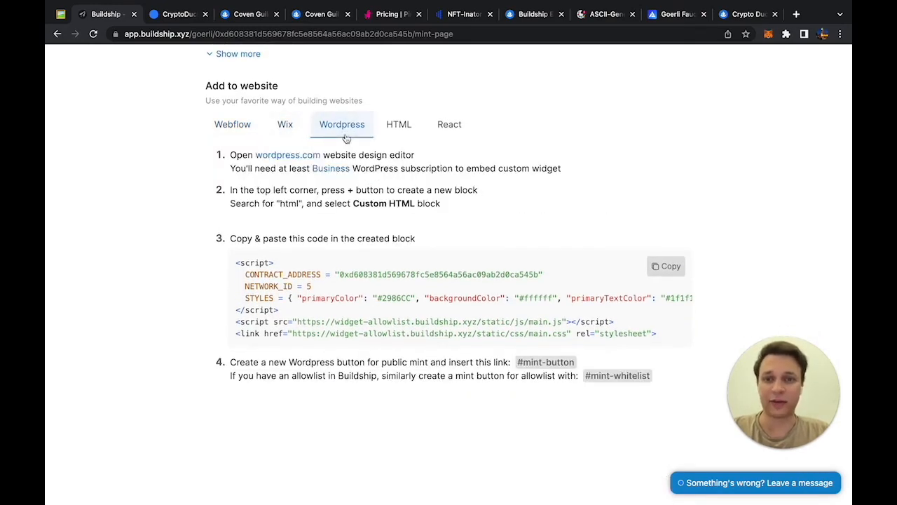
left_click(404, 133)
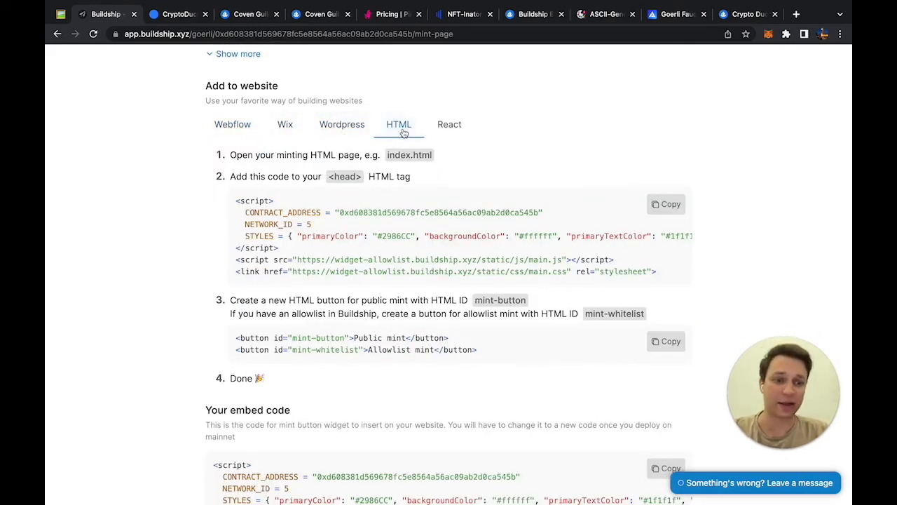
left_click(462, 131)
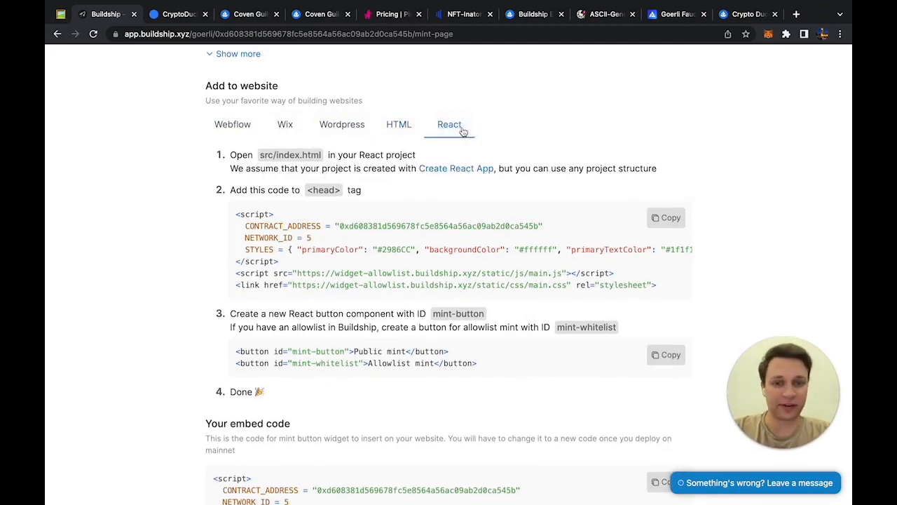
scroll(364, 173, "down", 3)
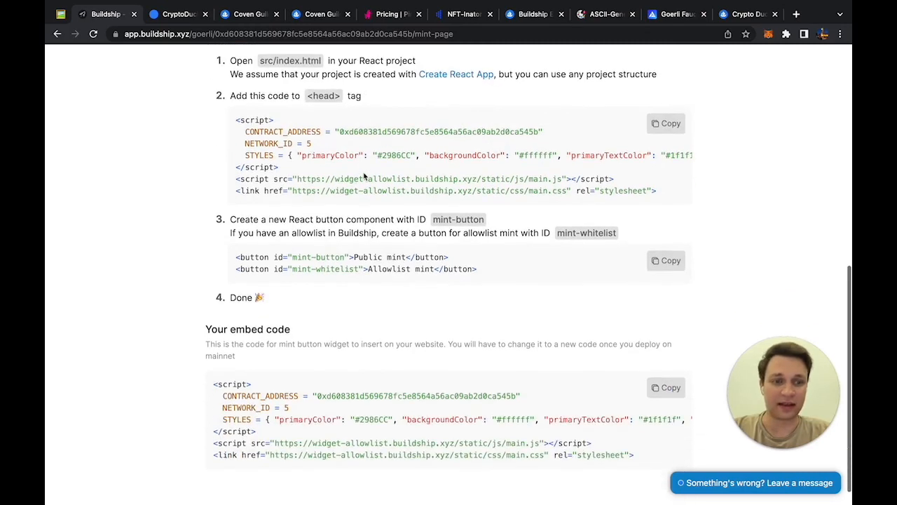
scroll(364, 175, "up", 5)
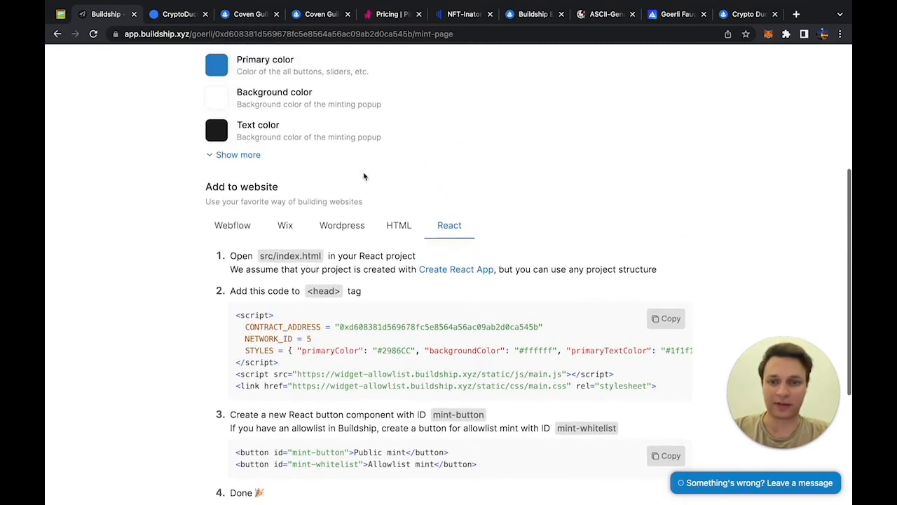
Step: Return to the Webflow instructions and open the preconfigured Robotos NFT minting template
left_click(231, 227)
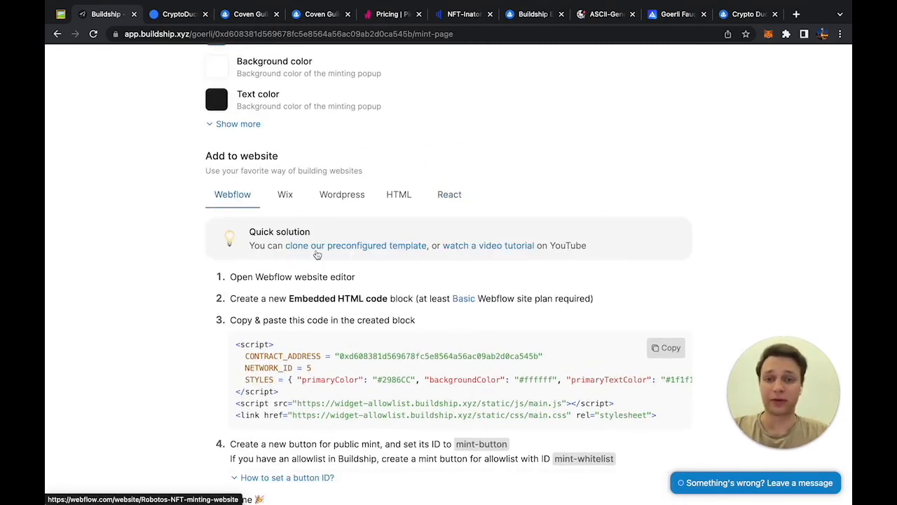
scroll(239, 295, "down", 3)
scroll(166, 335, "up", 2)
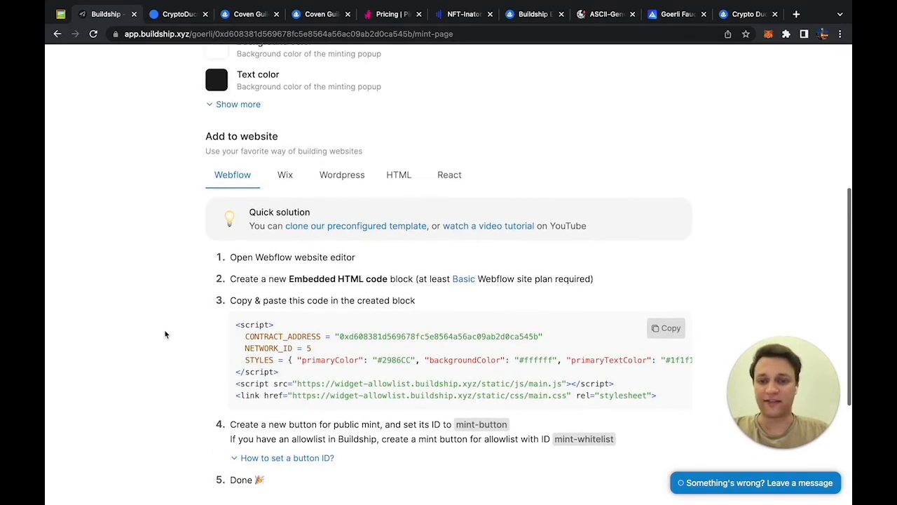
left_click(339, 226)
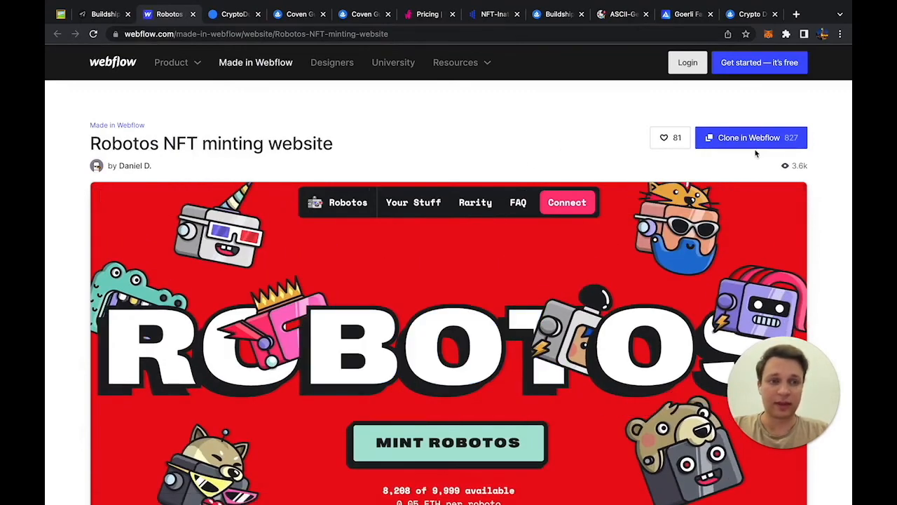
Step: Clone the Robotos template and open 'Copy of Robots NFT minting website' in the Designer
left_click(734, 140)
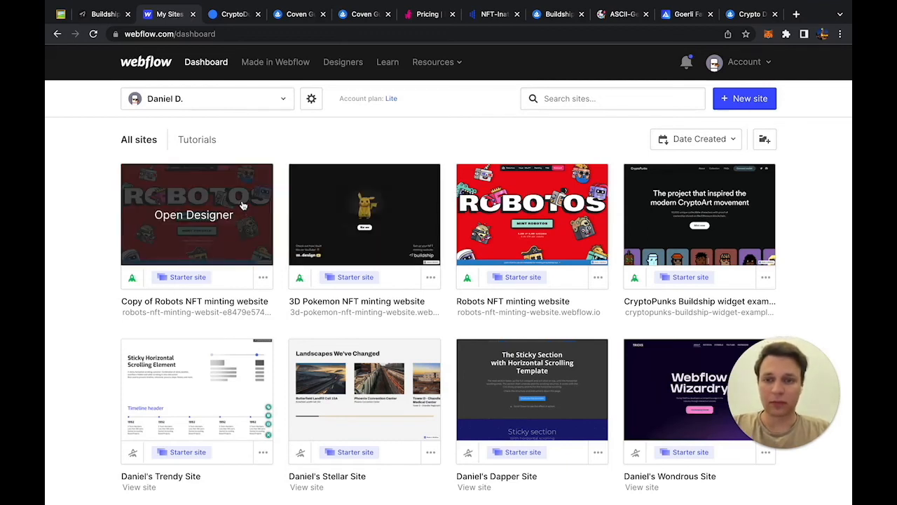
left_click(237, 210)
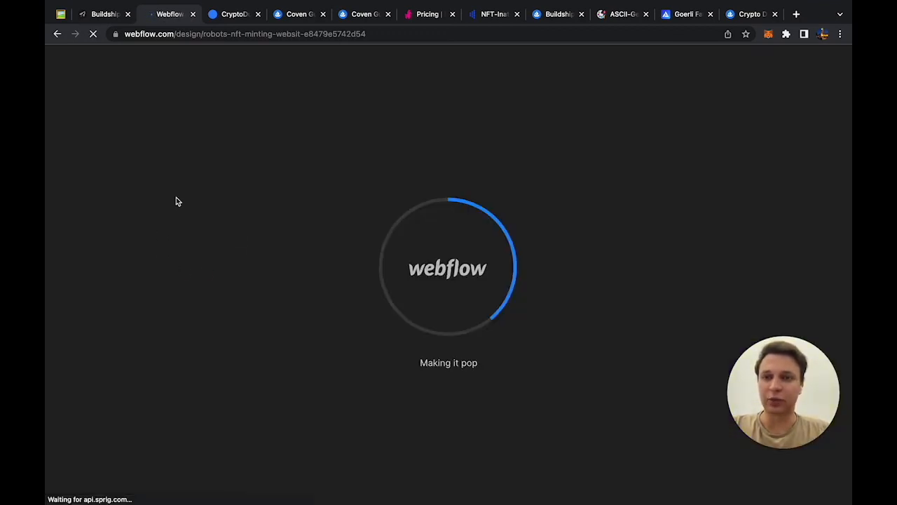
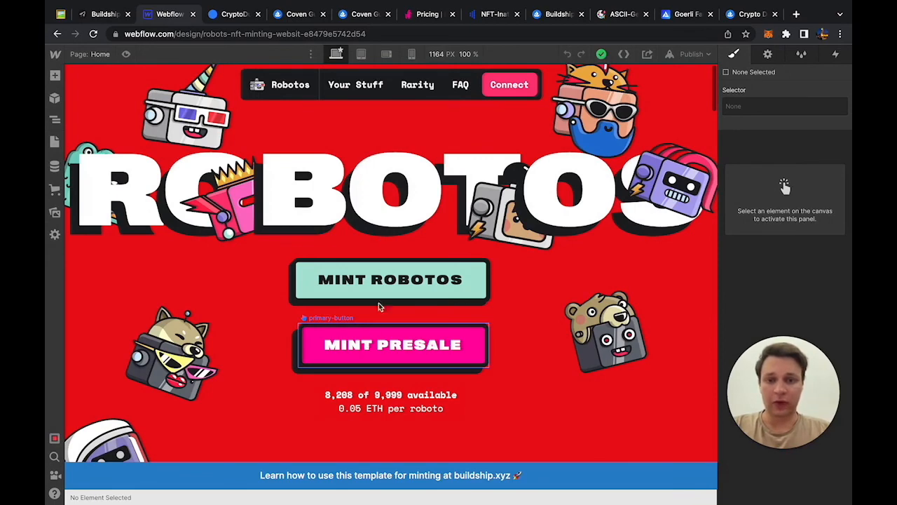
Step: Replace the Mint Robotos button's element ID with 'mint-button'
left_click(379, 270)
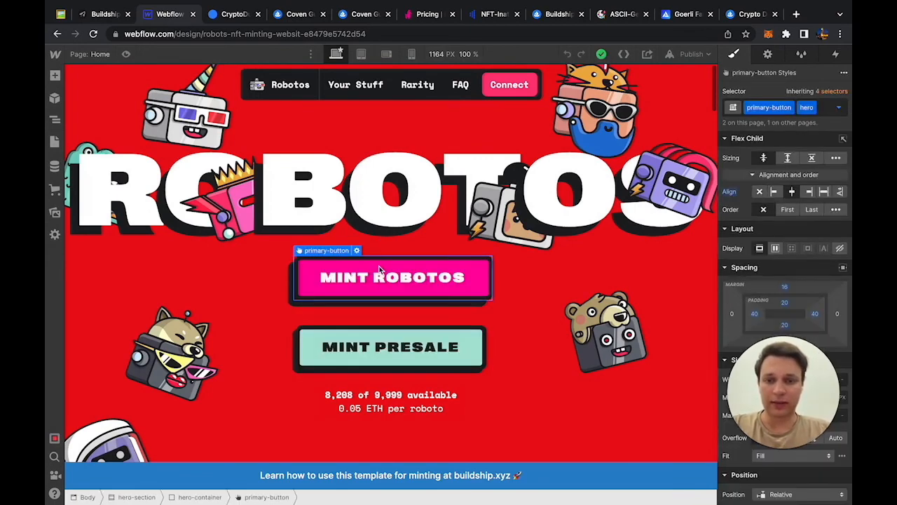
left_click(768, 54)
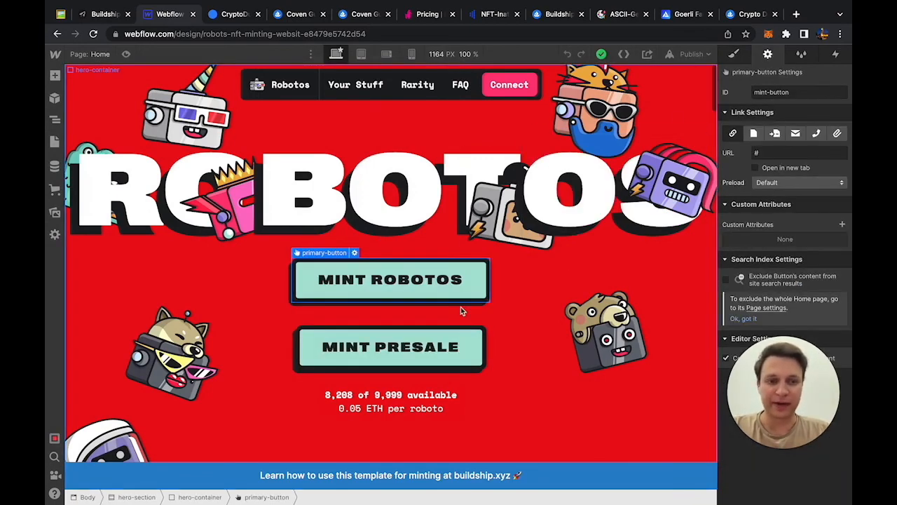
triple_click(779, 91)
key("BackSpace")
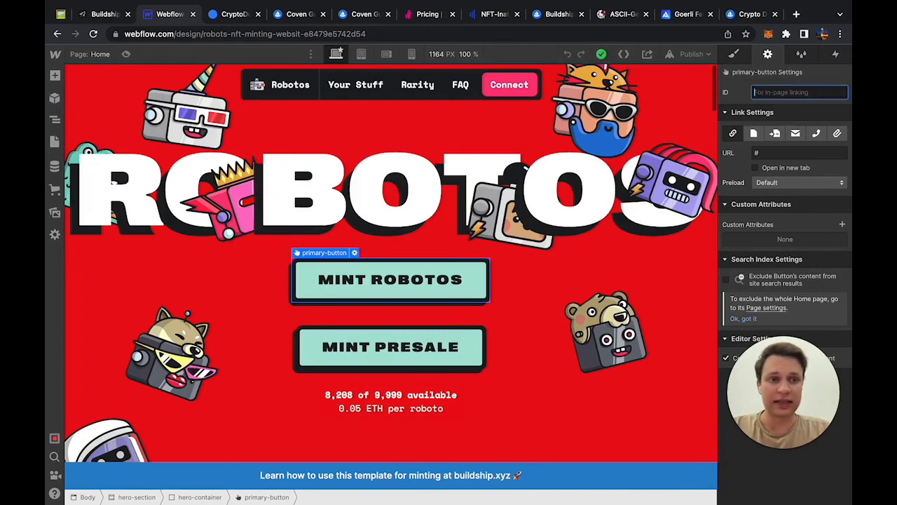
left_click(734, 56)
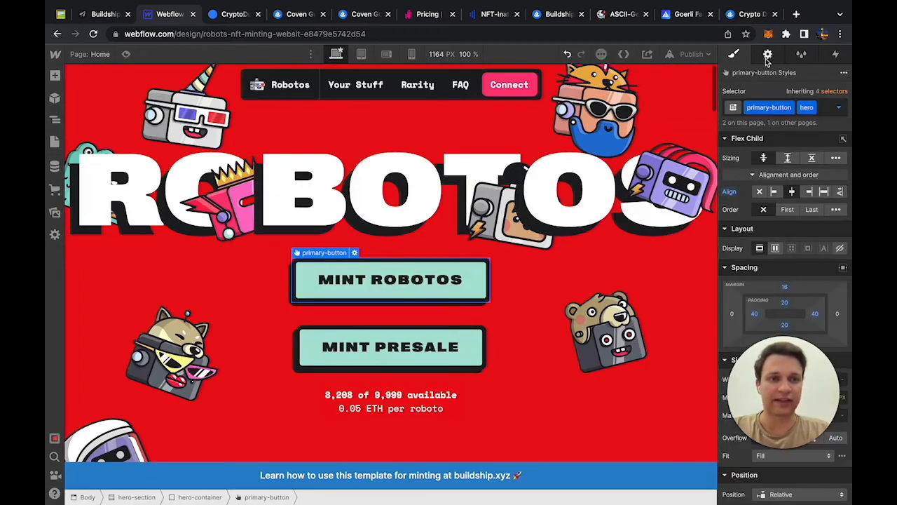
left_click(768, 56)
left_click(768, 92)
type("mi")
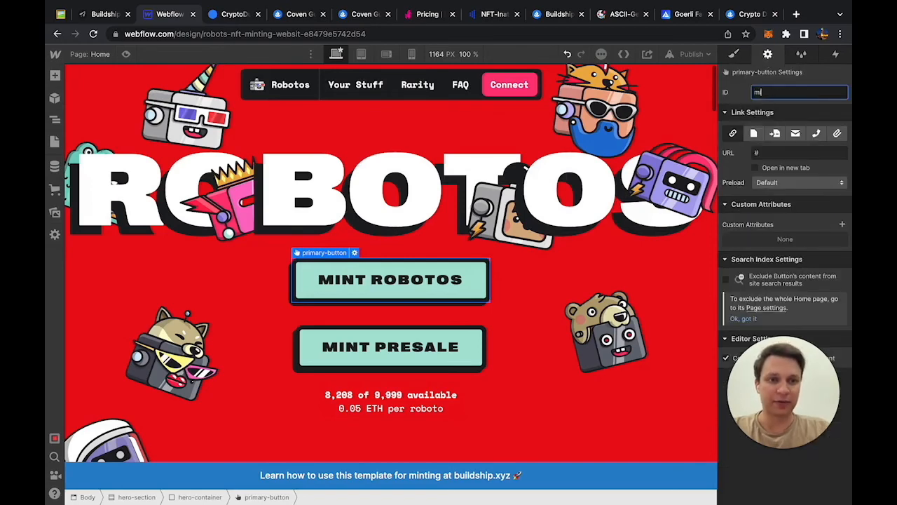
type("nt-button")
left_click(596, 243)
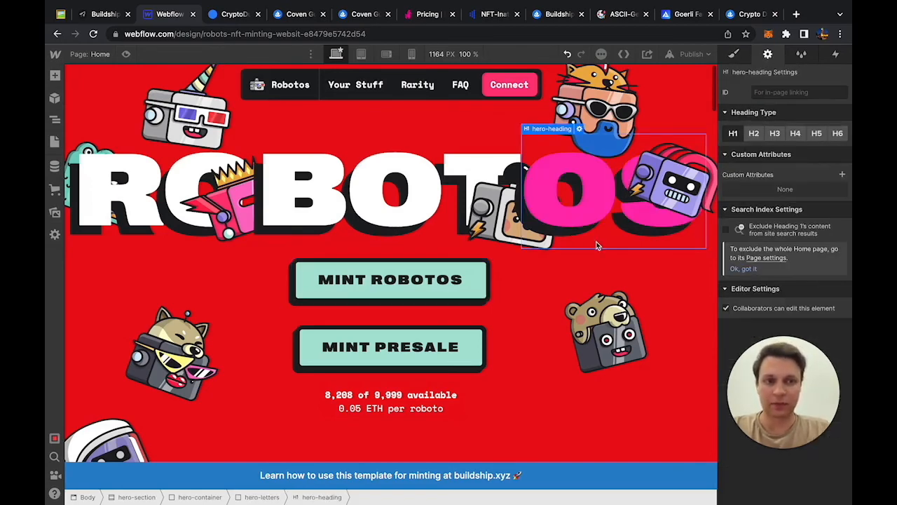
Step: Clear the Mint Presale button's ID and start entering 'mint-whitelist'
left_click(443, 359)
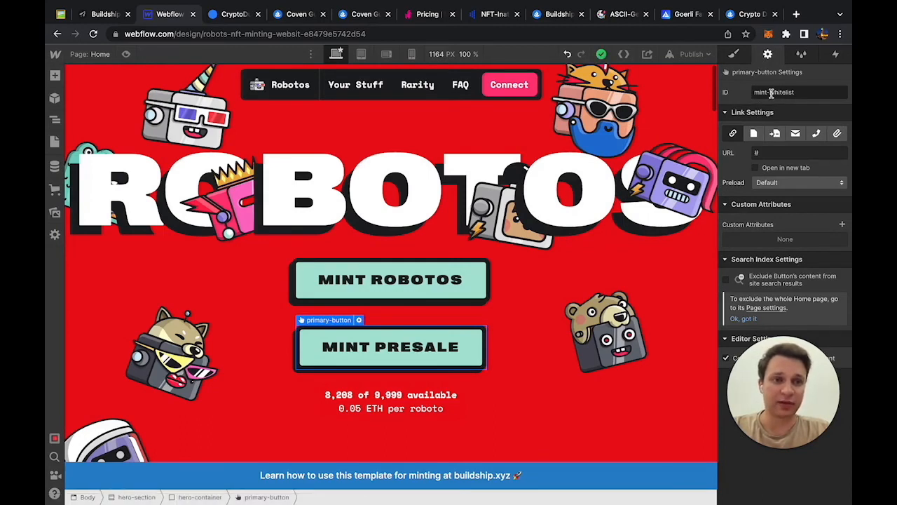
triple_click(771, 93)
key("BackSpace")
type("mint-whit")
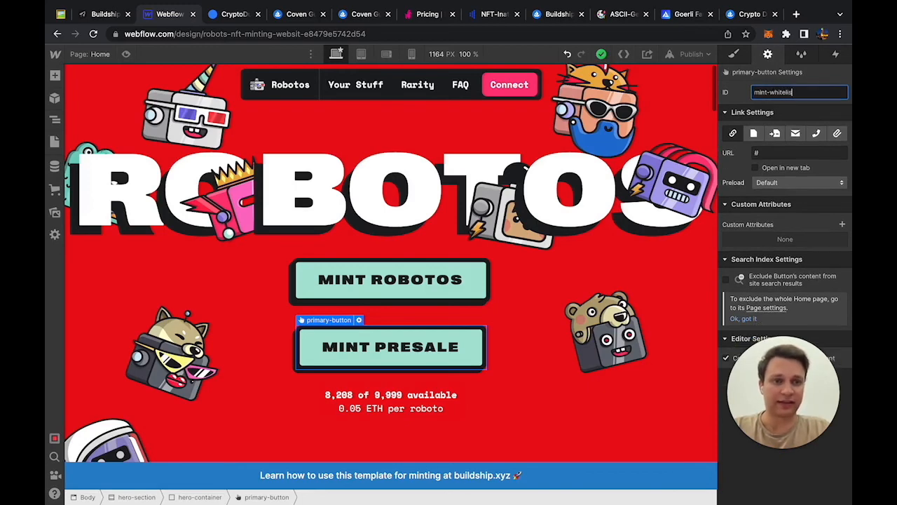
left_click(670, 175)
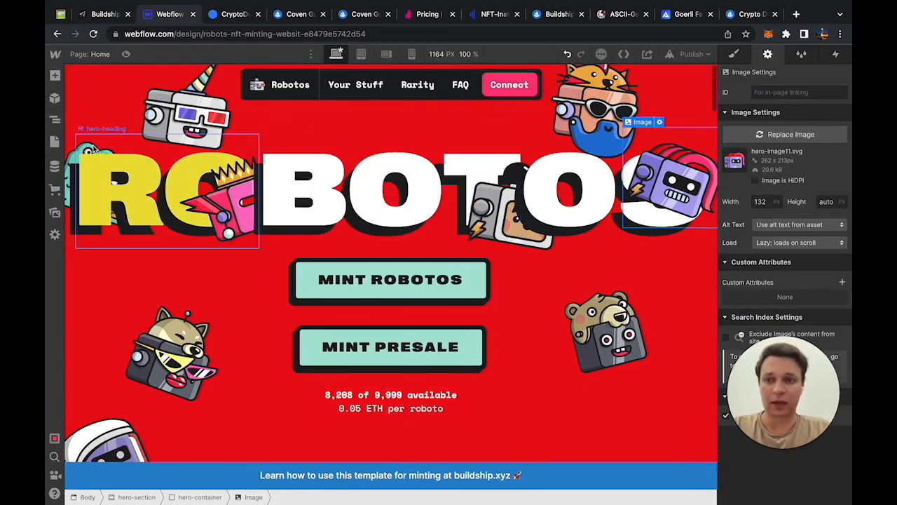
Step: Add a new HTML Embed element to the Robotos page from the Add panel
scroll(95, 148, "down", 5)
scroll(95, 148, "down", 7)
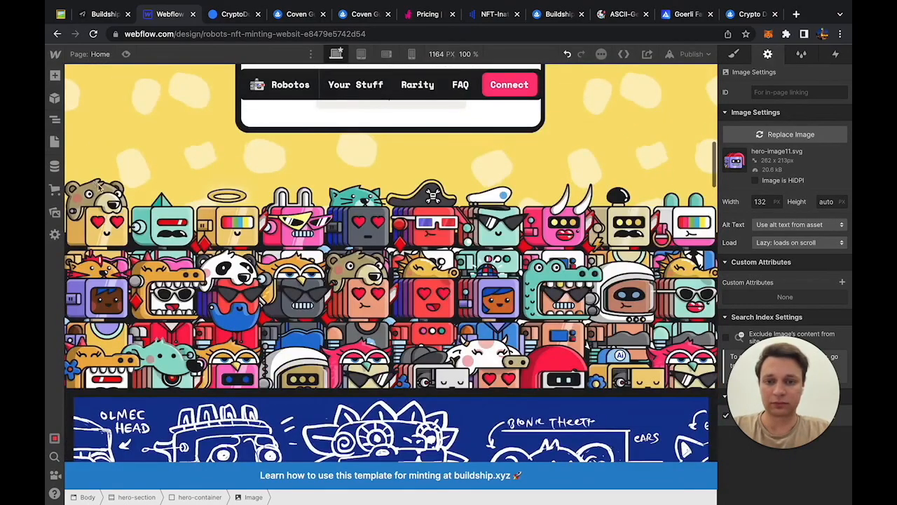
scroll(100, 186, "down", 20)
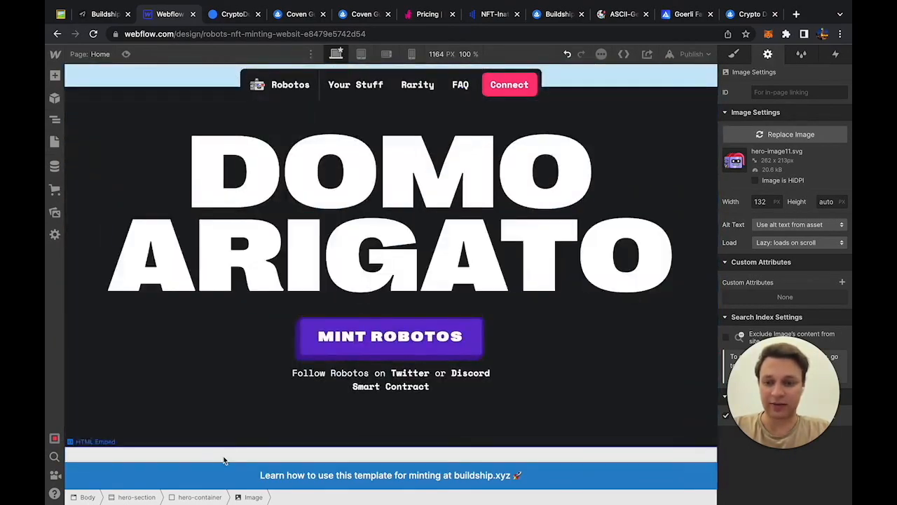
left_click(223, 460)
scroll(223, 455, "up", 20)
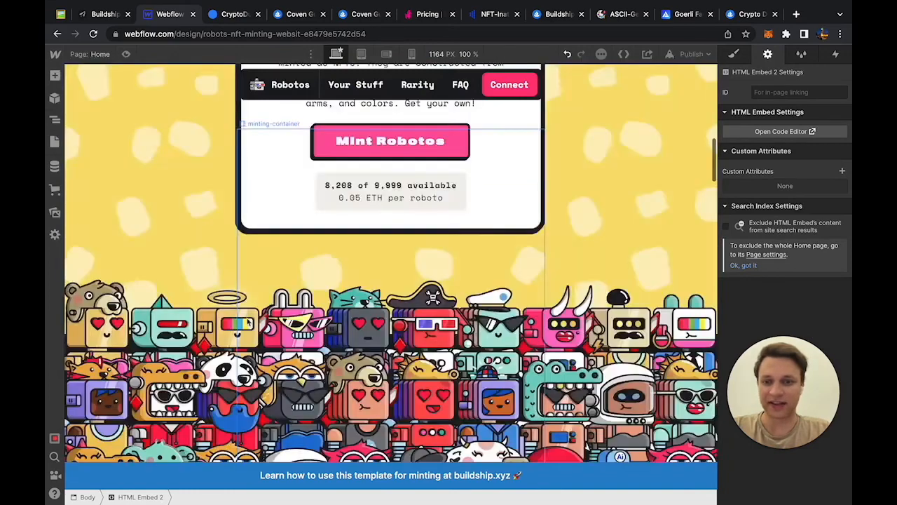
scroll(250, 325, "up", 10)
left_click(54, 75)
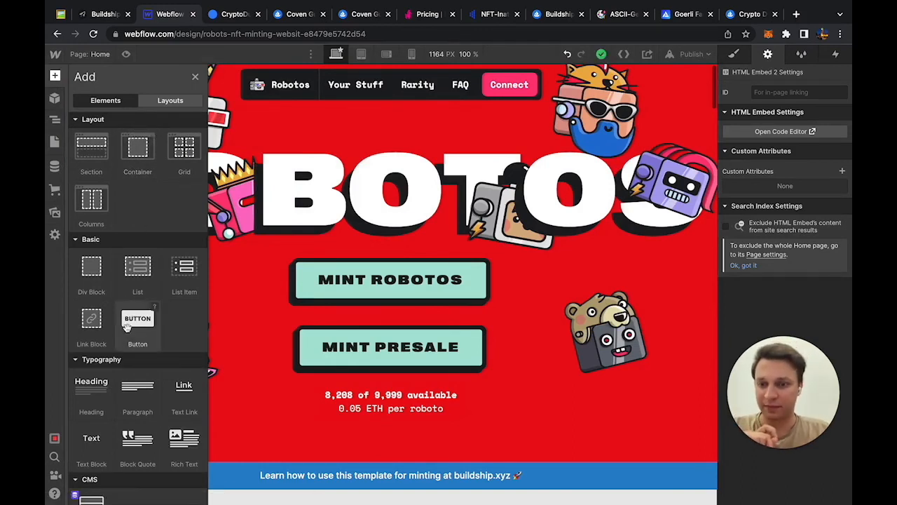
scroll(129, 330, "down", 4)
scroll(118, 288, "down", 3)
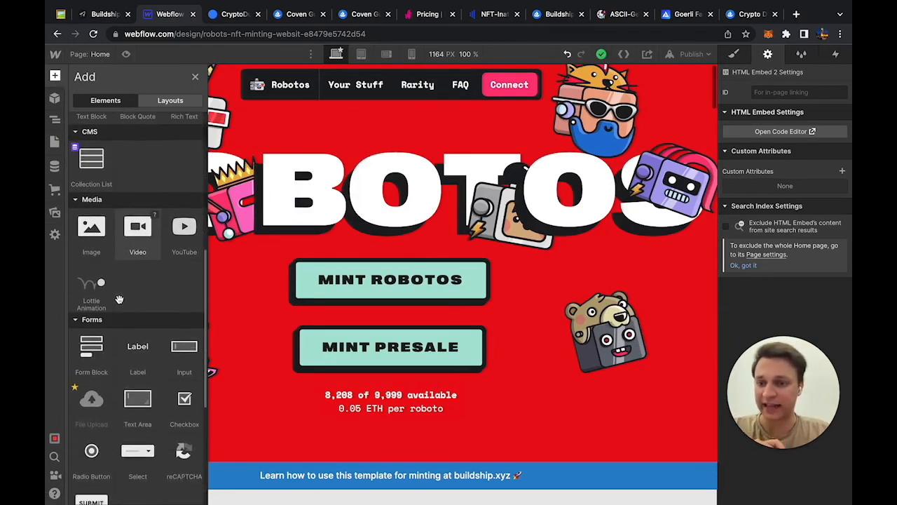
scroll(119, 299, "down", 3)
left_click(91, 368)
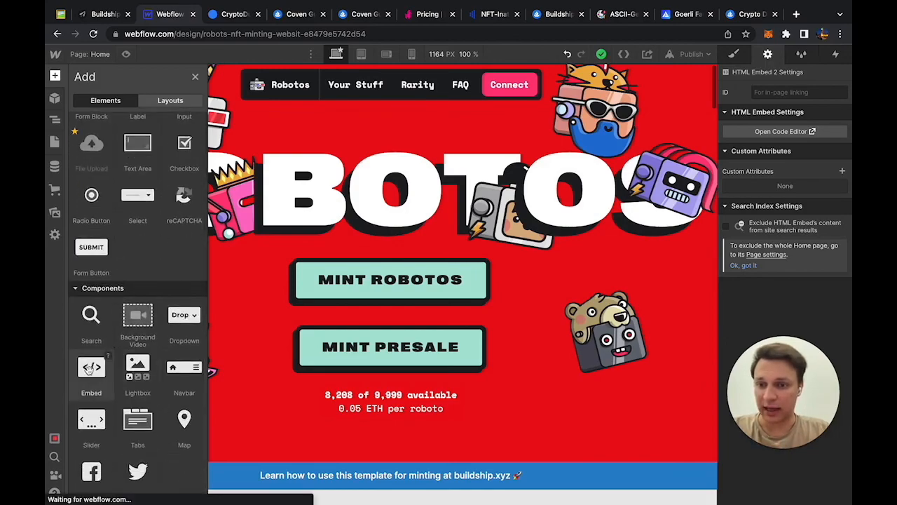
Step: Paste Buildship's copied Webflow install code into the embed and save it
left_click(88, 14)
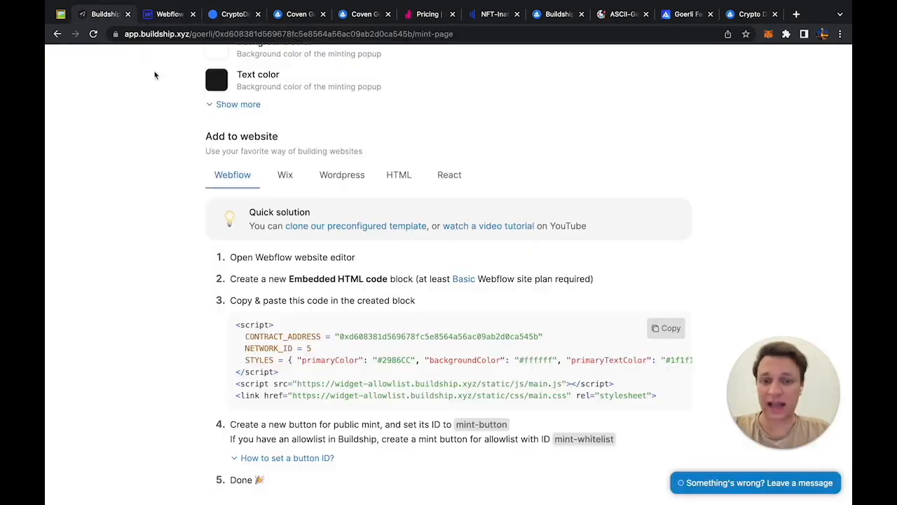
left_click(666, 327)
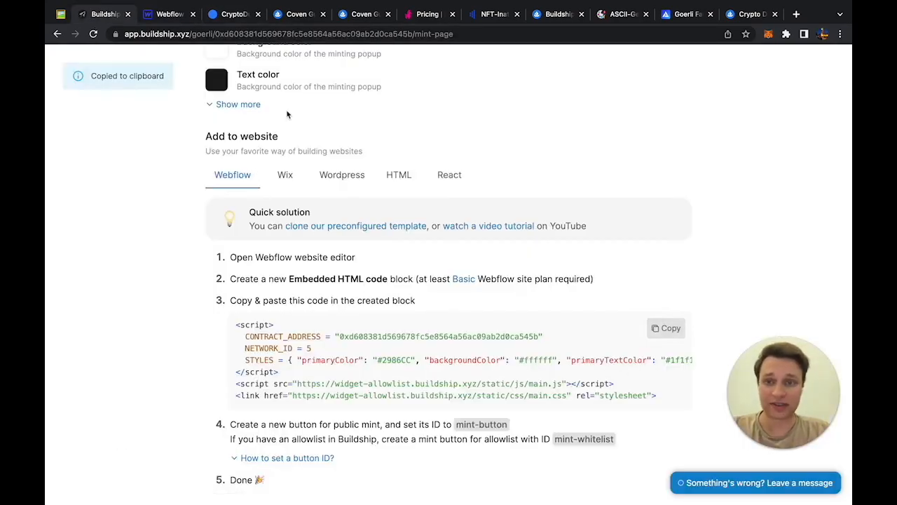
left_click(163, 18)
key("ctrl+v")
left_click(629, 430)
scroll(610, 279, "down", 10)
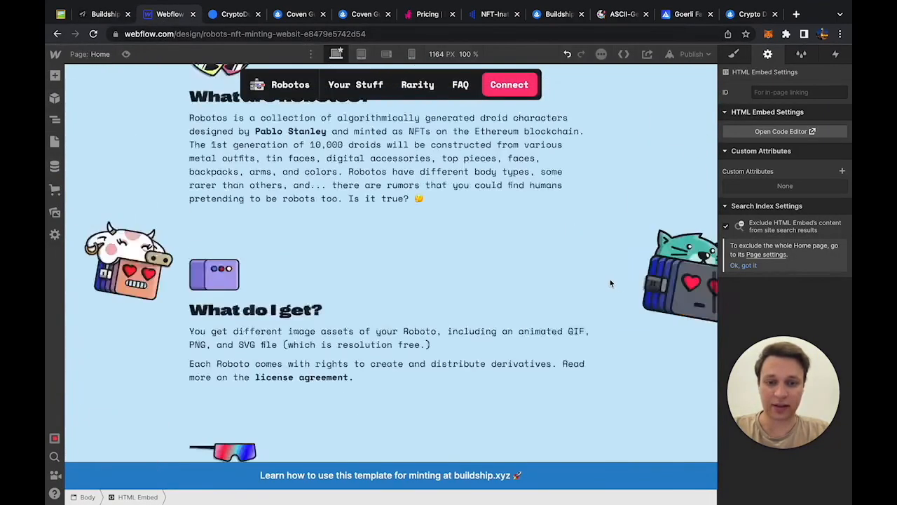
left_click(578, 464)
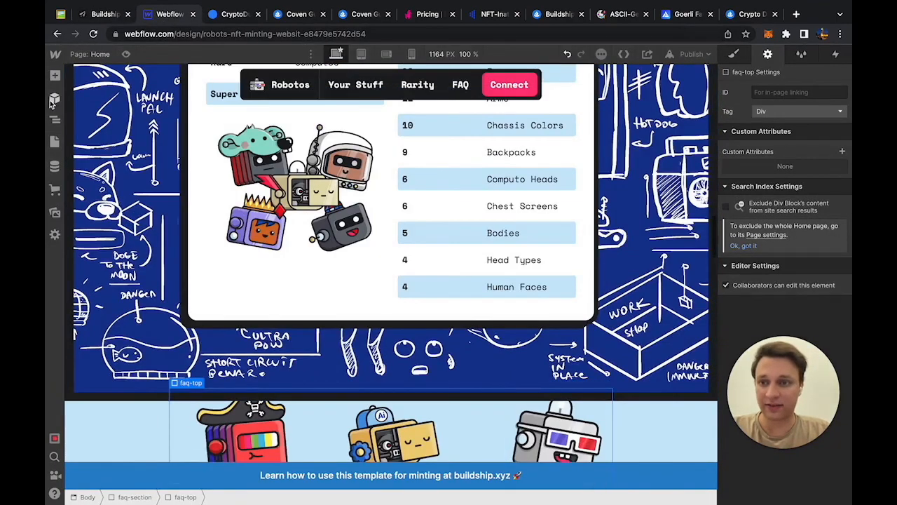
Step: Delete the template's HTML Embed 2 help banner in the Navigator, then bring up publishing
left_click(55, 119)
left_click(119, 489)
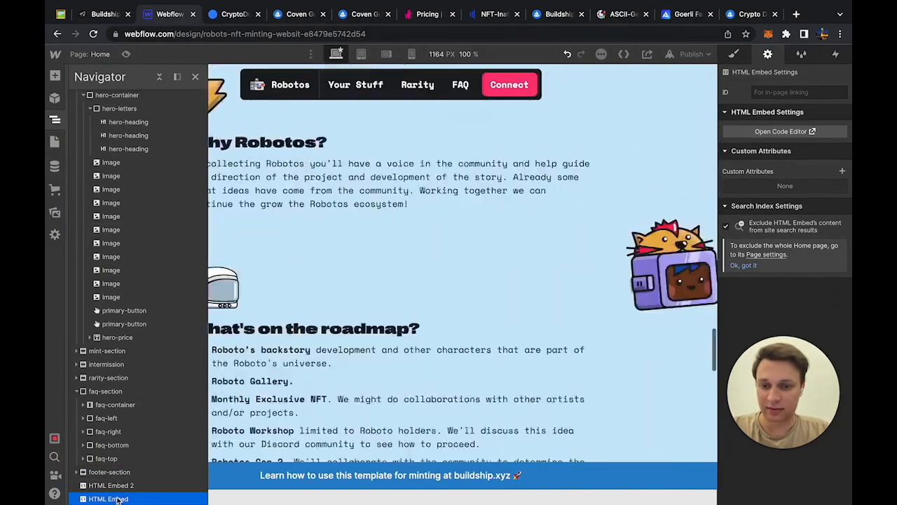
key("Delete")
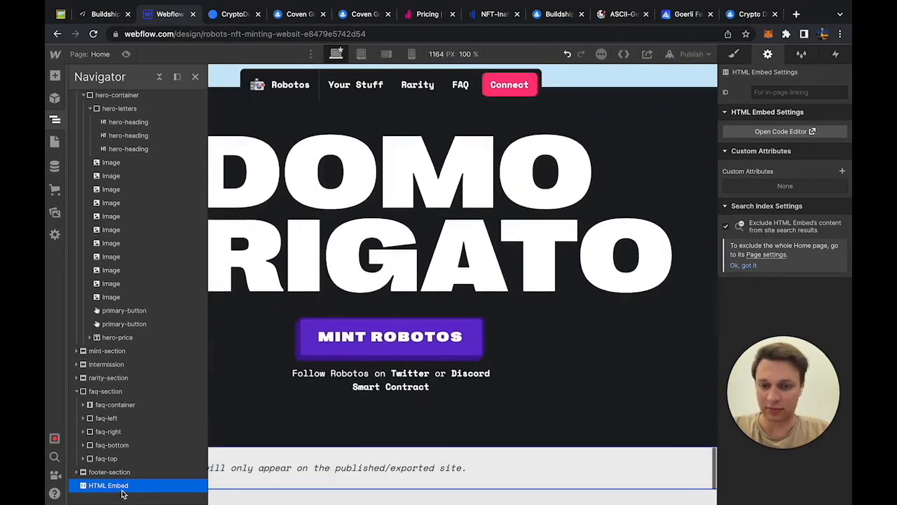
scroll(373, 399, "up", 8)
left_click(380, 378)
scroll(381, 378, "up", 20)
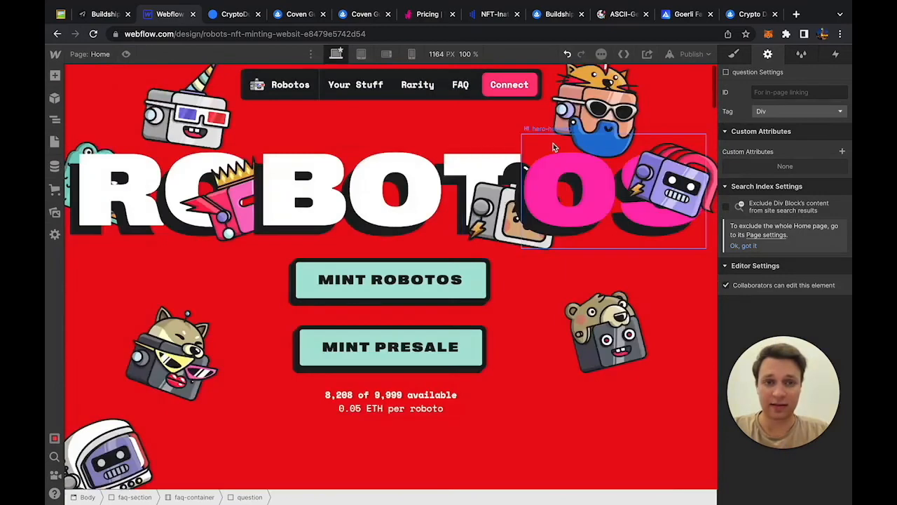
left_click(692, 54)
Step: Publish to webflow.io and mint one Roboto via presale, connecting and confirming in MetaMask
left_click(658, 200)
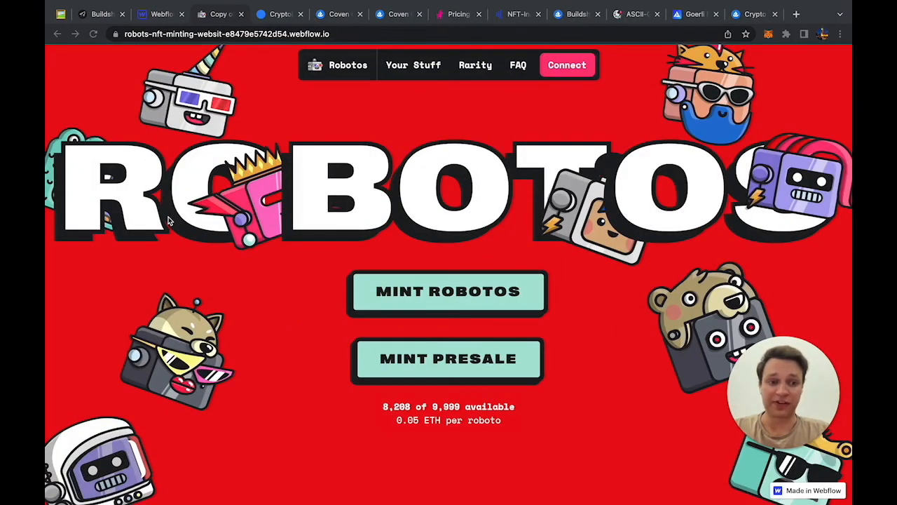
left_click(406, 359)
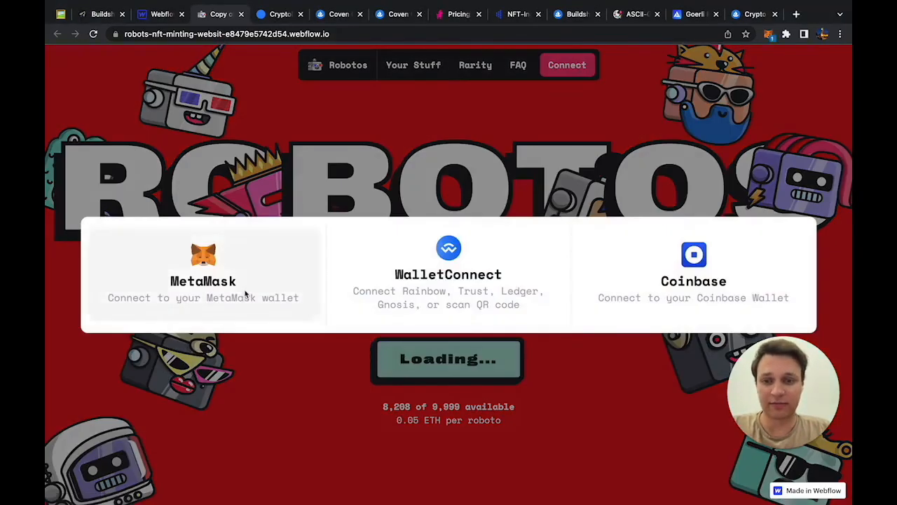
left_click(246, 295)
left_click(809, 192)
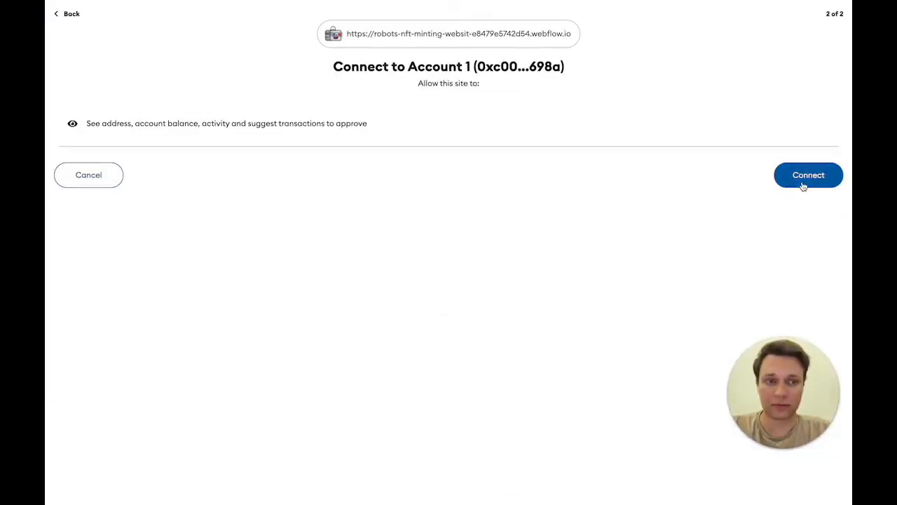
left_click(805, 184)
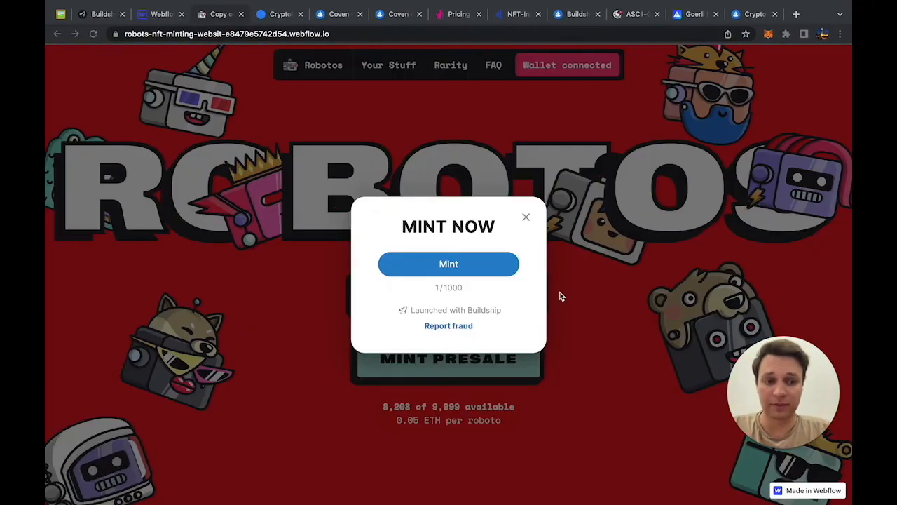
left_click(472, 262)
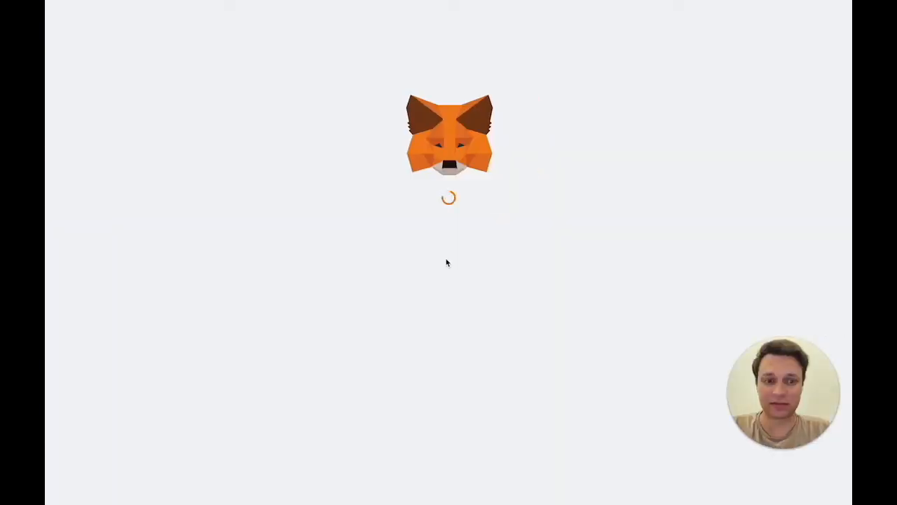
left_click(503, 390)
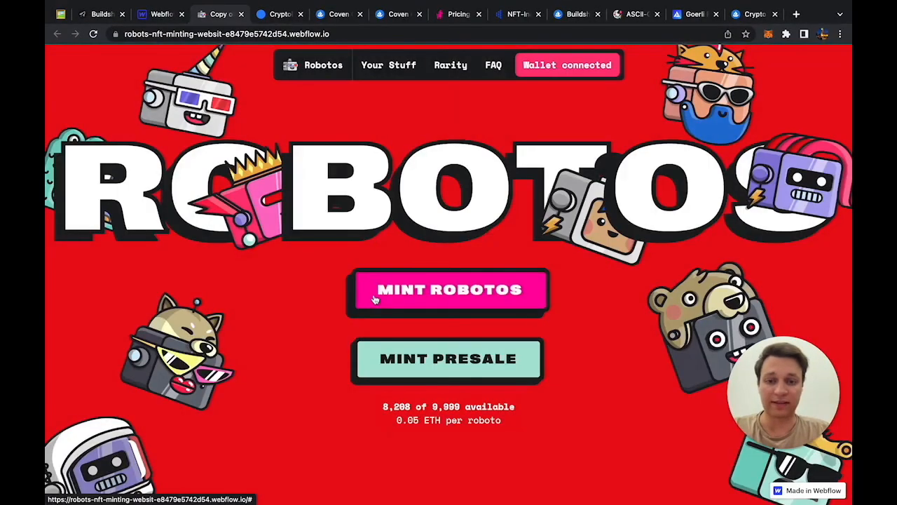
Step: Try minting from the MINT popup, dismiss 'Sale not started', and return to Buildship
left_click(375, 300)
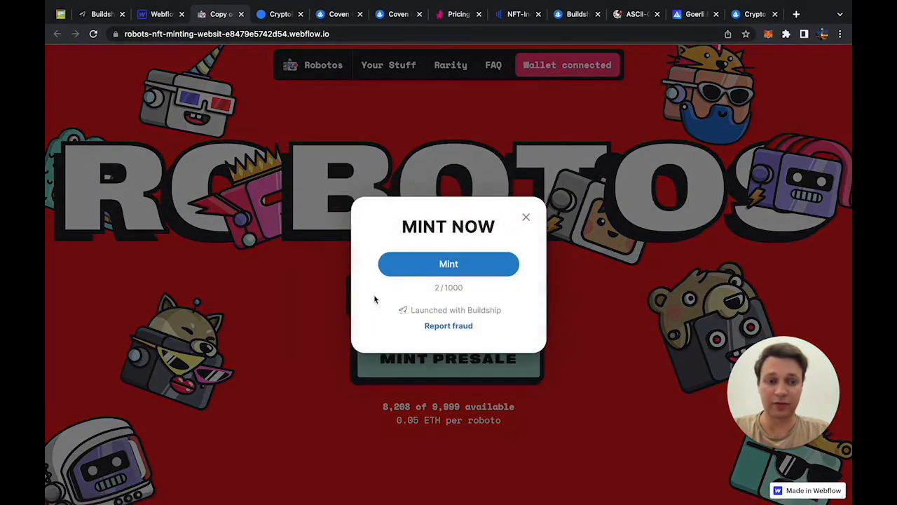
left_click(424, 270)
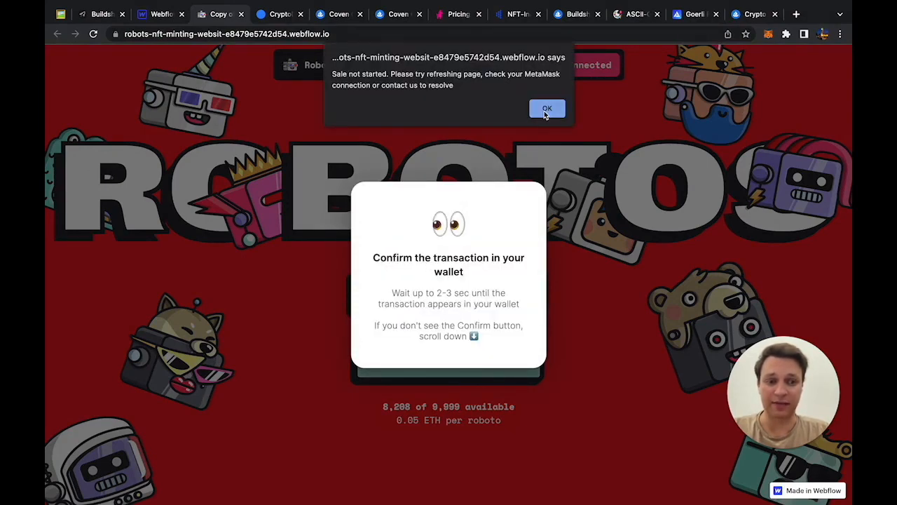
left_click(545, 110)
left_click(93, 13)
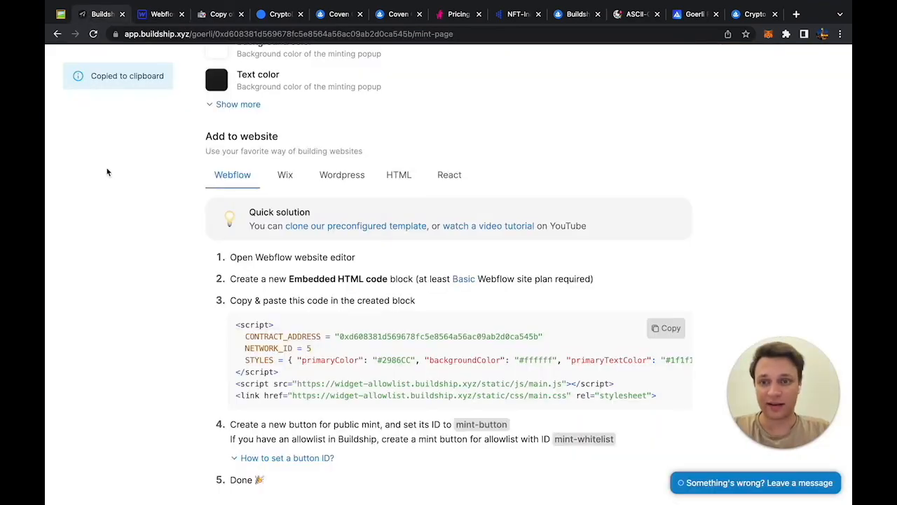
Step: Start the public mint from the Coven Guild collection overview
scroll(126, 196, "up", 8)
left_click(217, 134)
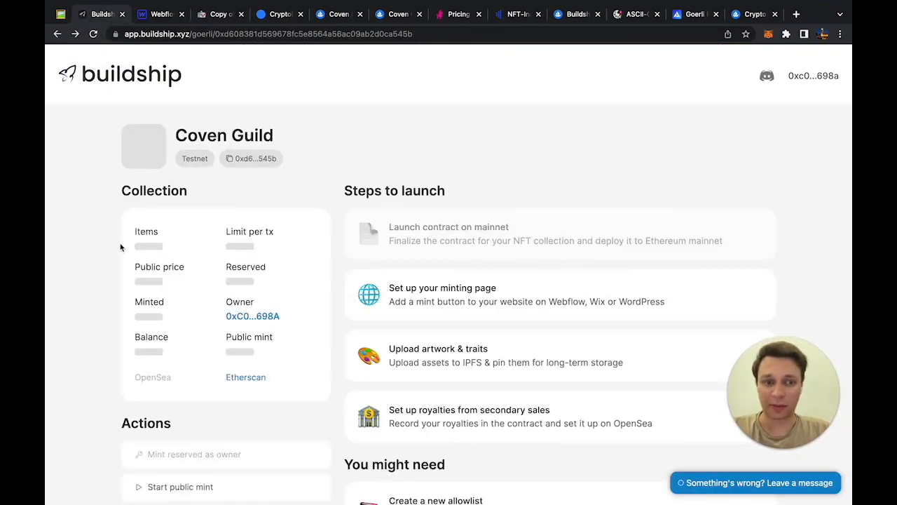
scroll(120, 247, "down", 5)
left_click(166, 263)
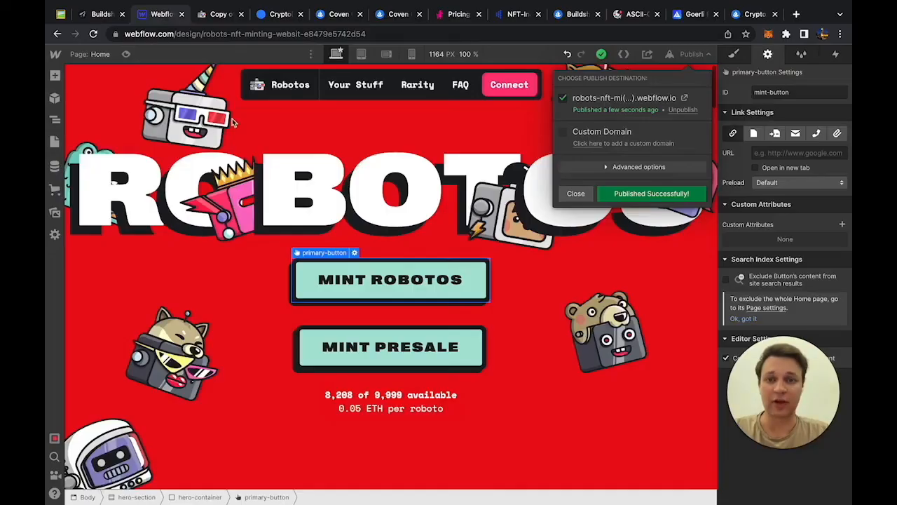
Step: Mint one NFT on the live Robotos site, confirming the transaction in MetaMask
left_click(219, 14)
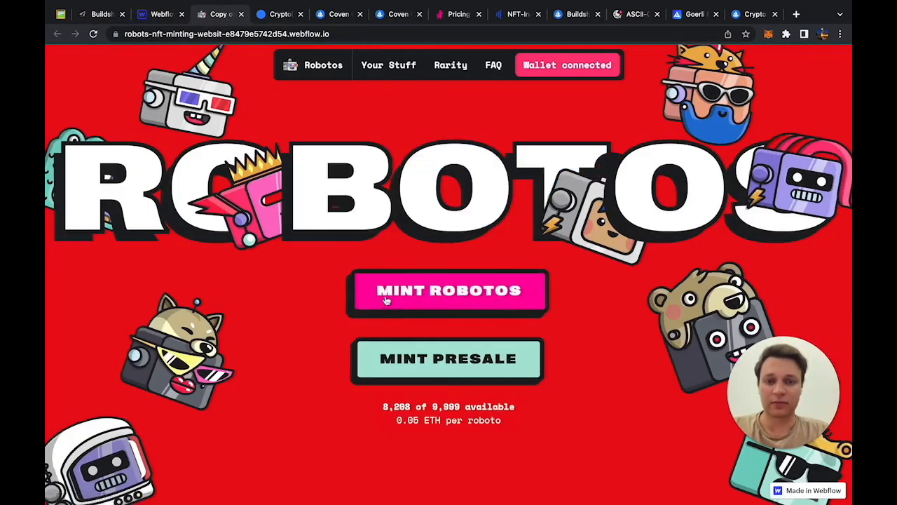
left_click(386, 300)
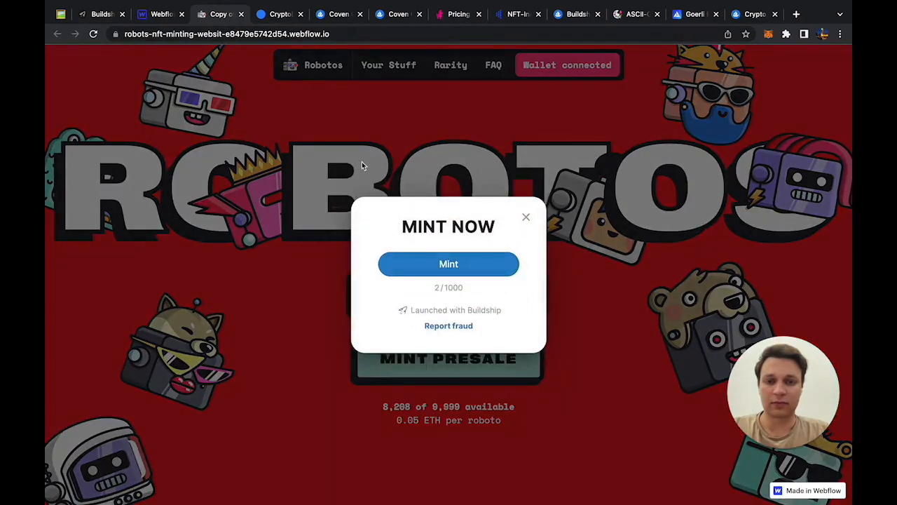
left_click(417, 266)
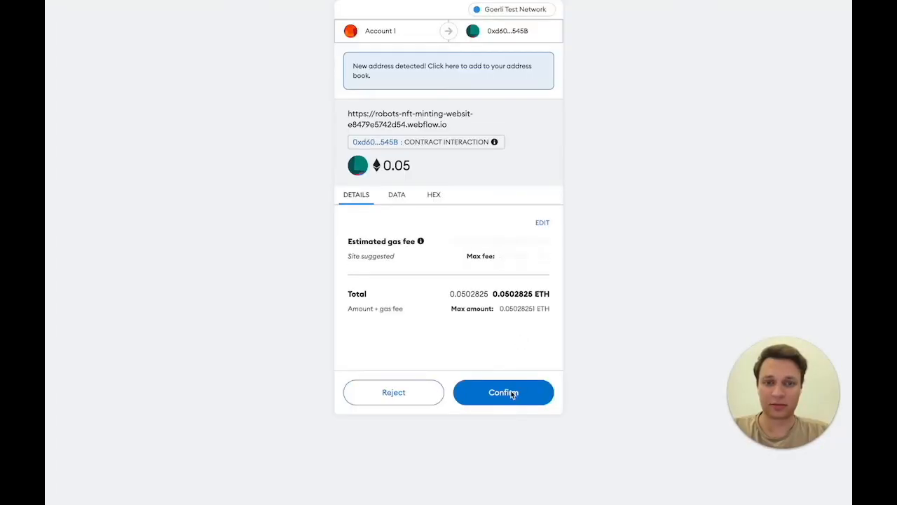
left_click(512, 394)
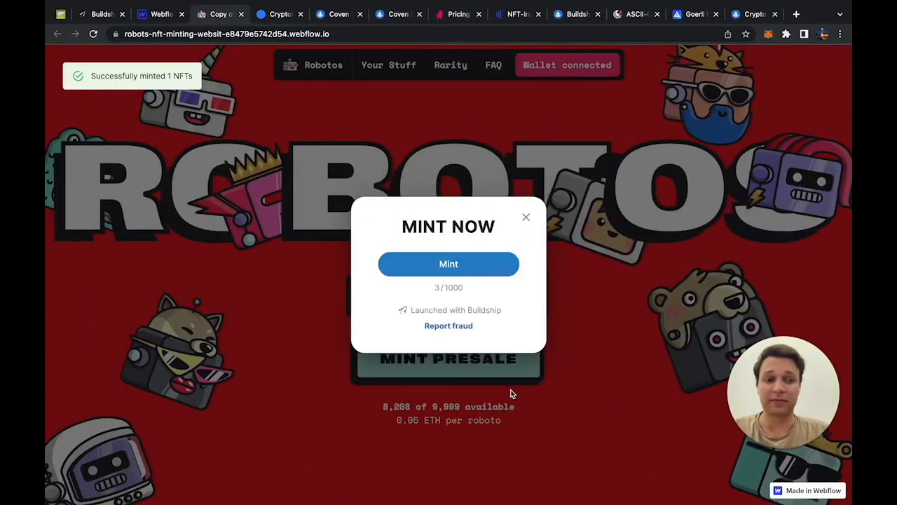
left_click(525, 217)
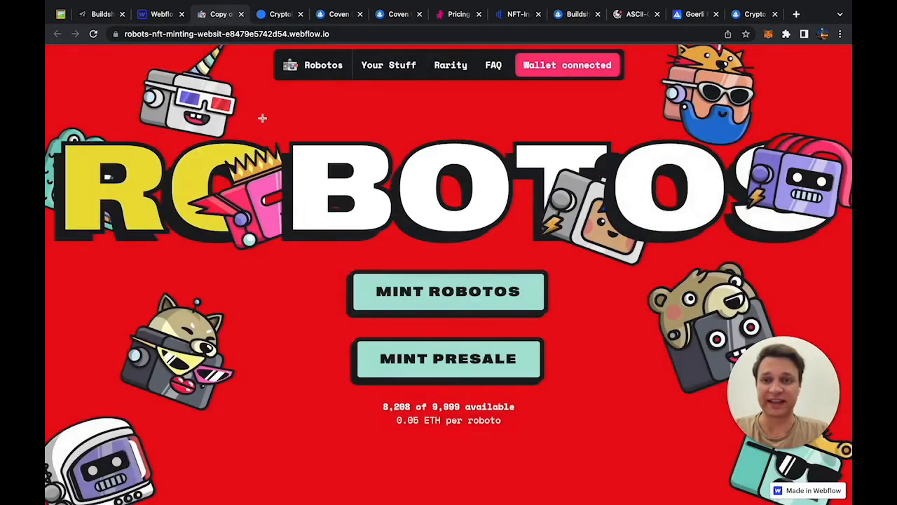
Step: Check the updated mint count on the Coven Guild dashboard and open a new tab
left_click(160, 14)
left_click(105, 15)
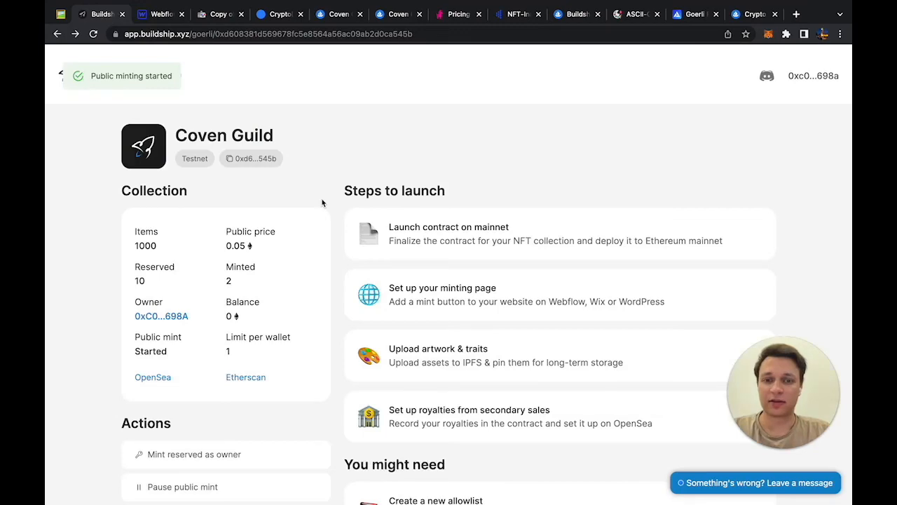
scroll(322, 203, "down", 5)
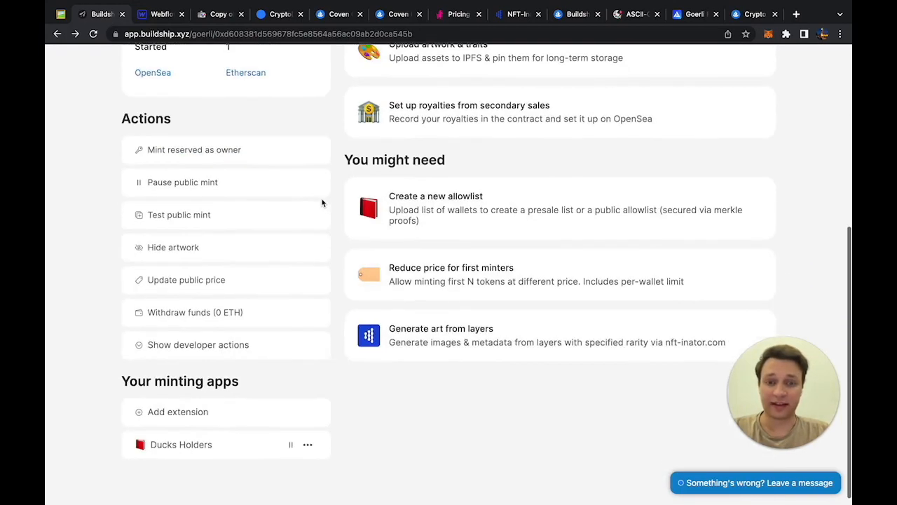
scroll(322, 202, "up", 3)
scroll(322, 203, "down", 1)
scroll(322, 203, "down", 4)
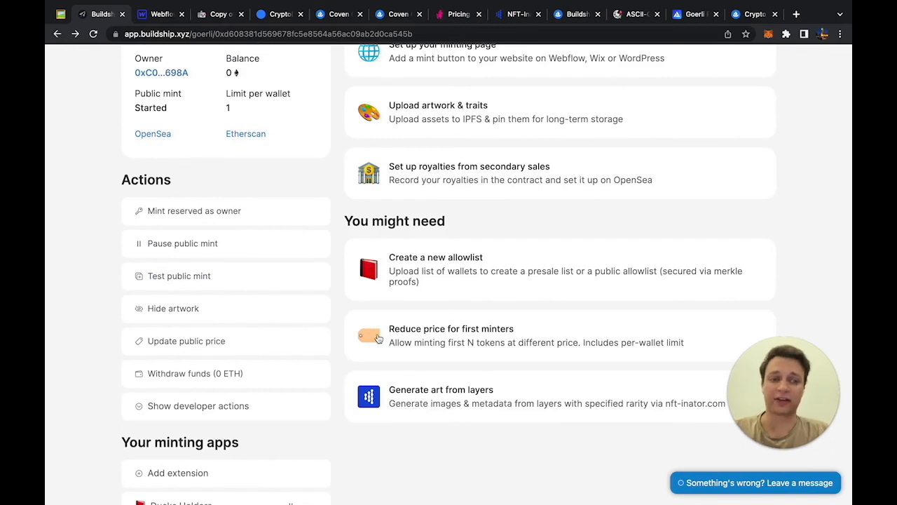
left_click(795, 15)
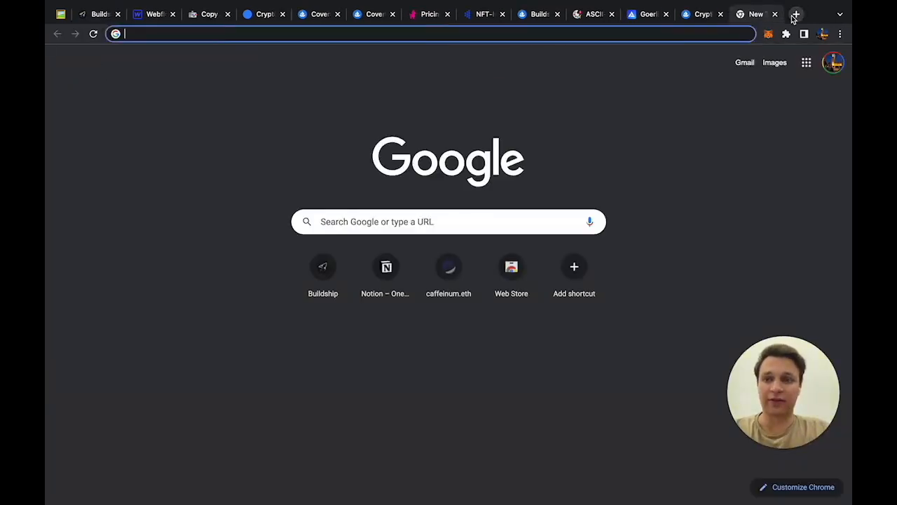
Step: Load mintparty.xyz, scroll through the MintParty homepage, then close its tab
type("mintparty.xyz")
key("Return")
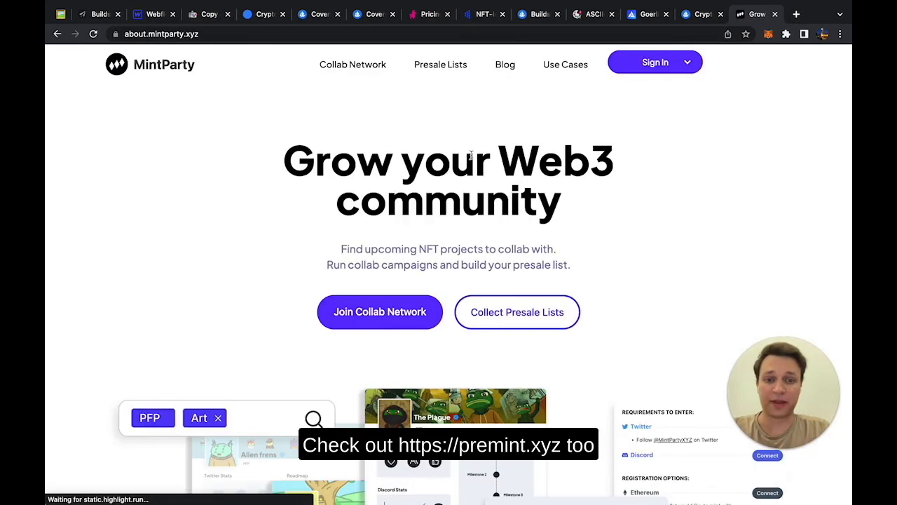
scroll(464, 171, "down", 10)
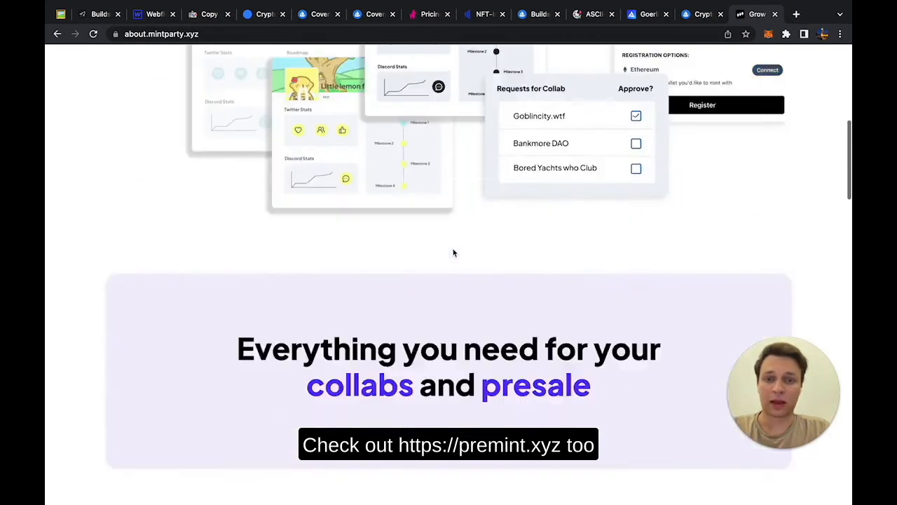
scroll(454, 252, "up", 10)
scroll(454, 252, "down", 10)
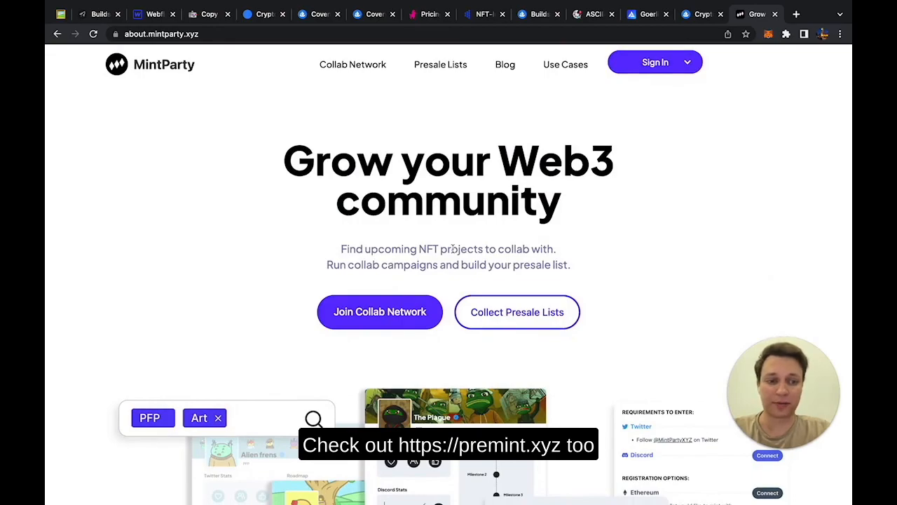
scroll(454, 252, "up", 15)
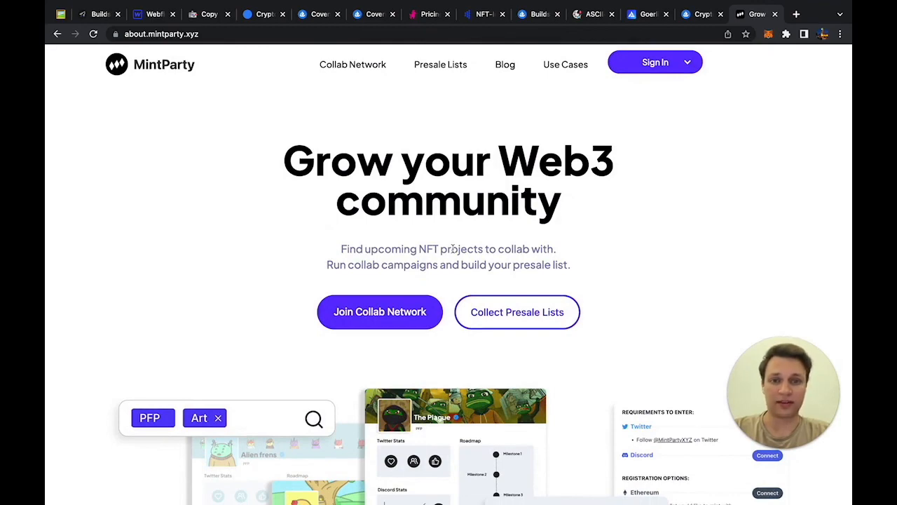
key("ctrl+w")
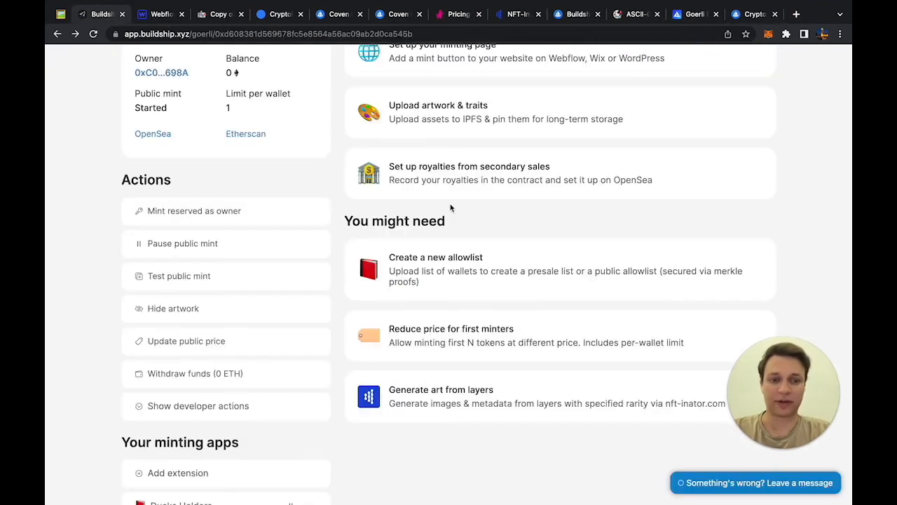
Step: Switch the wallet to mainnet via 'Launch contract on mainnet', then close the revenue split dialog
scroll(450, 207, "up", 3)
scroll(437, 236, "down", 5)
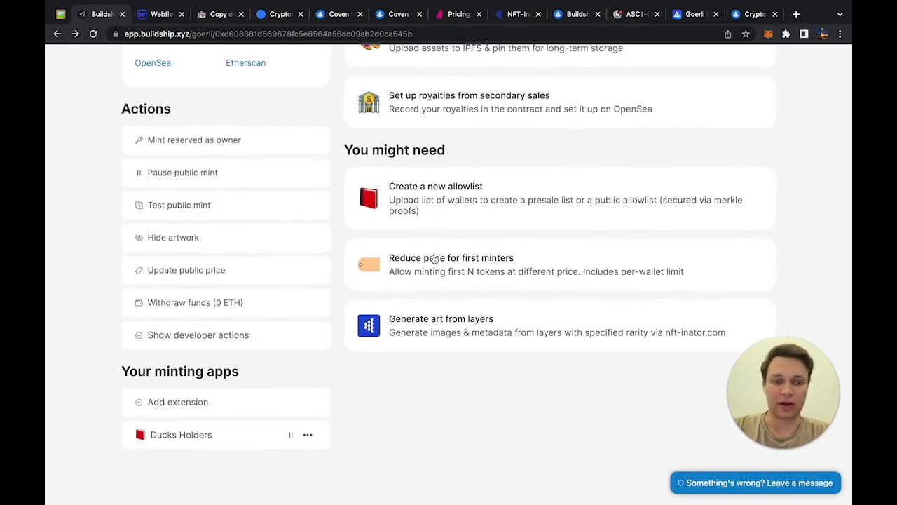
scroll(435, 260, "up", 3)
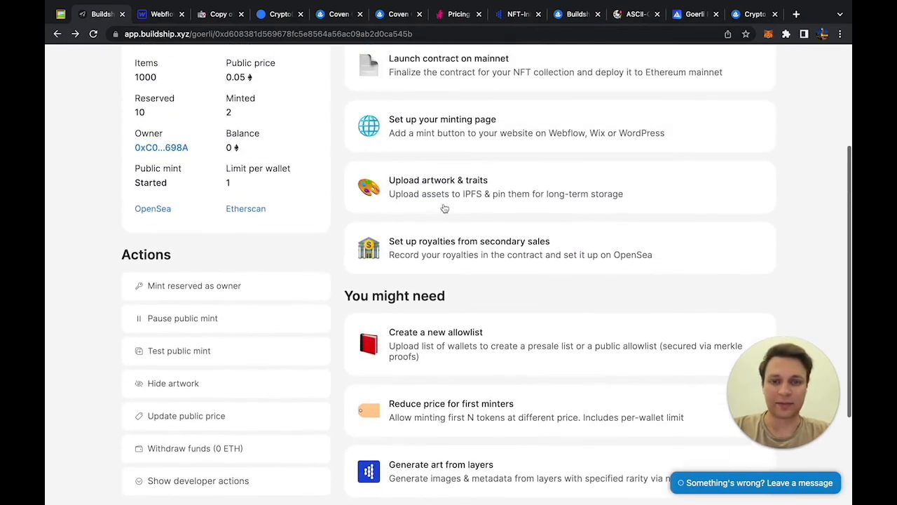
scroll(443, 208, "up", 2)
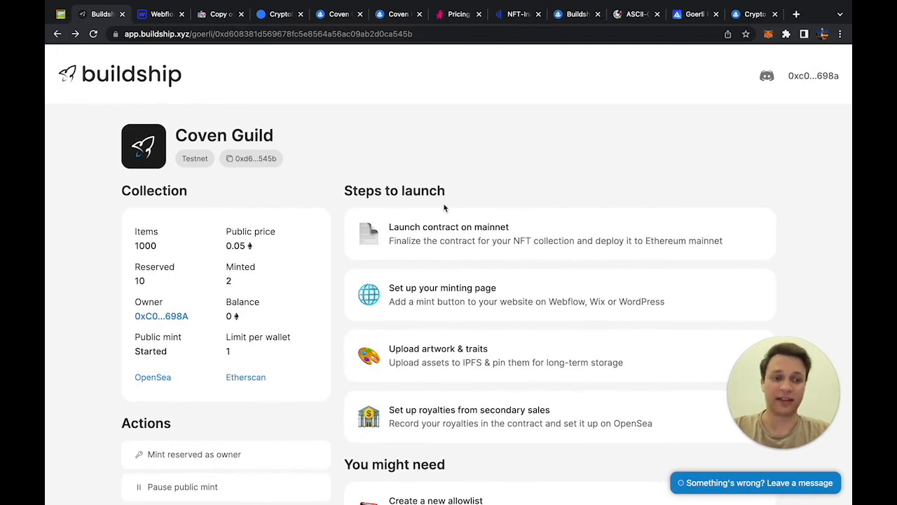
left_click(632, 236)
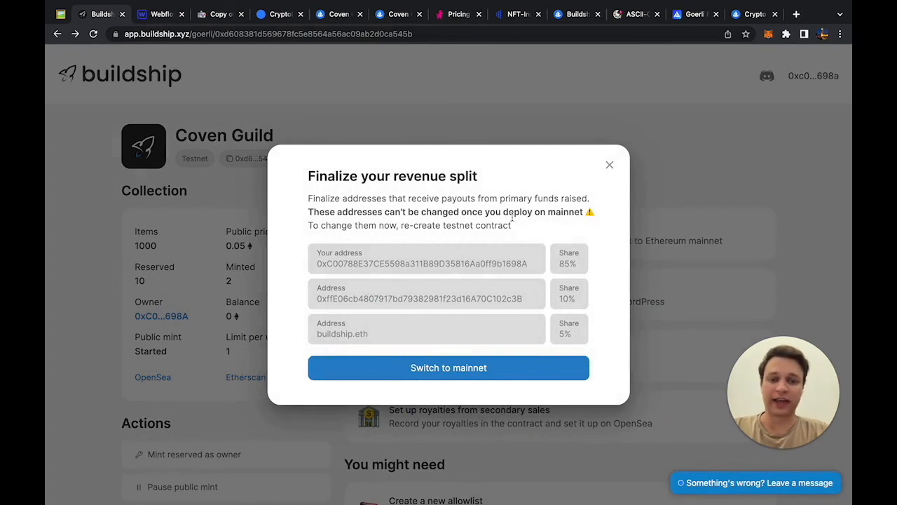
left_click(448, 369)
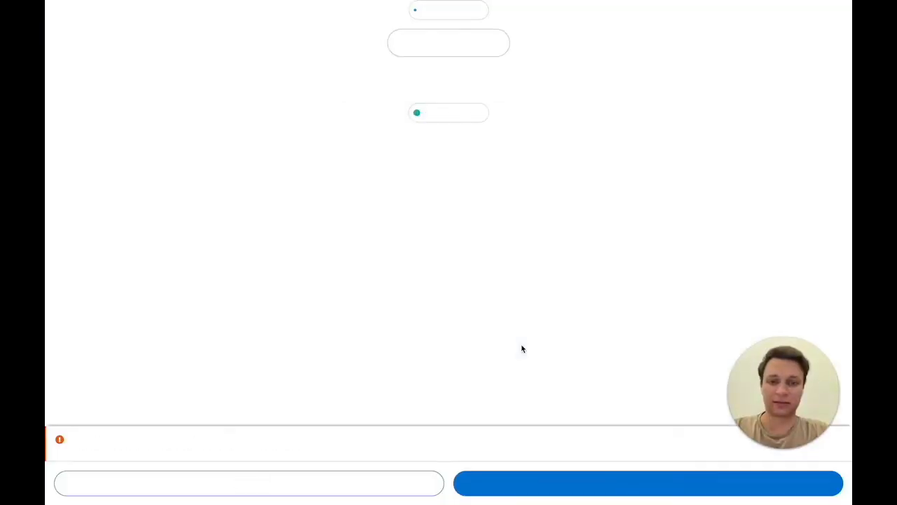
left_click(526, 481)
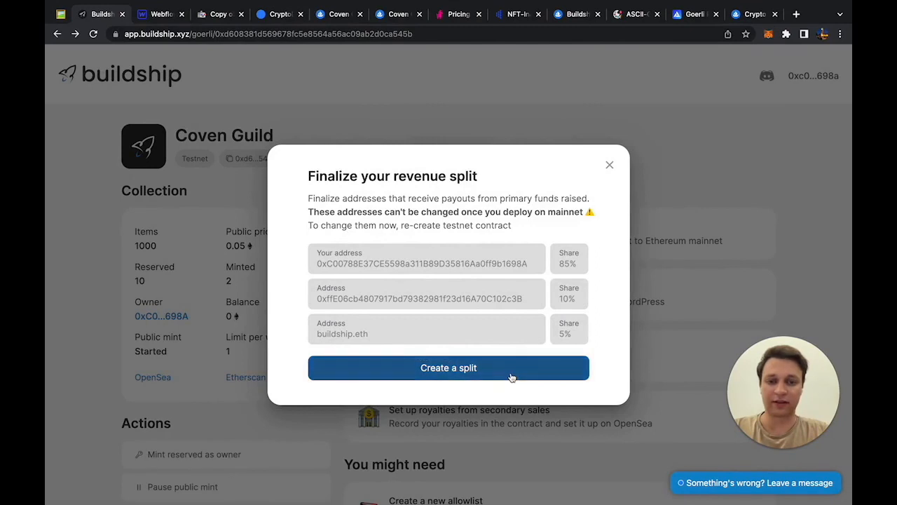
left_click(609, 166)
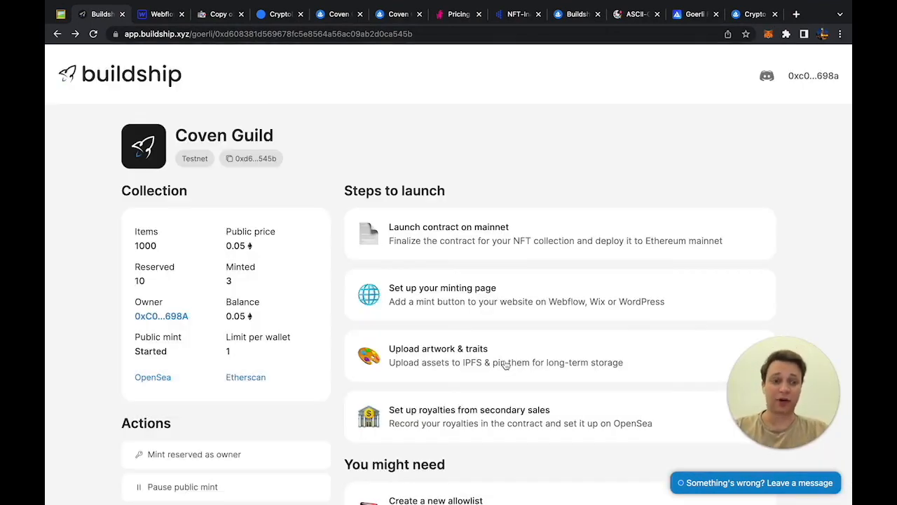